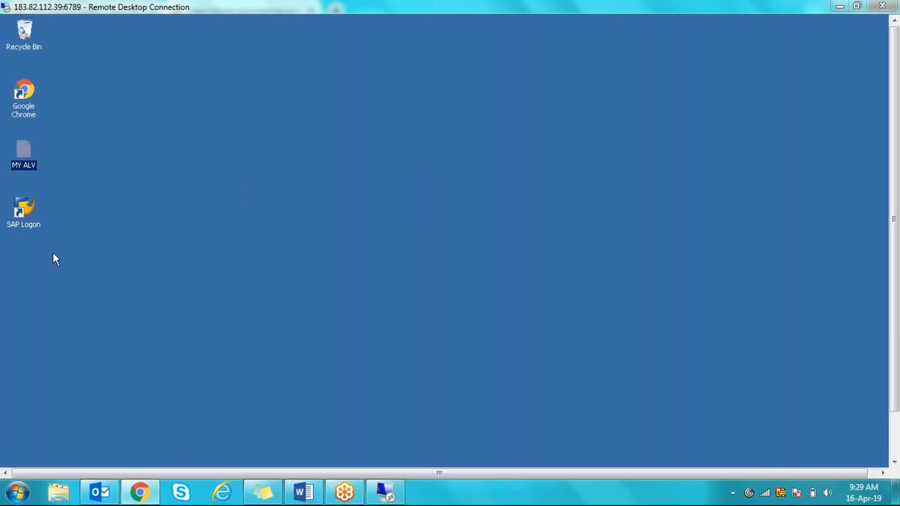
- Launch SAP Logon 740 on the remote desktop, then bring the Chrome browser back to the front
{"action": "double_click", "coordinate": [30, 207]}
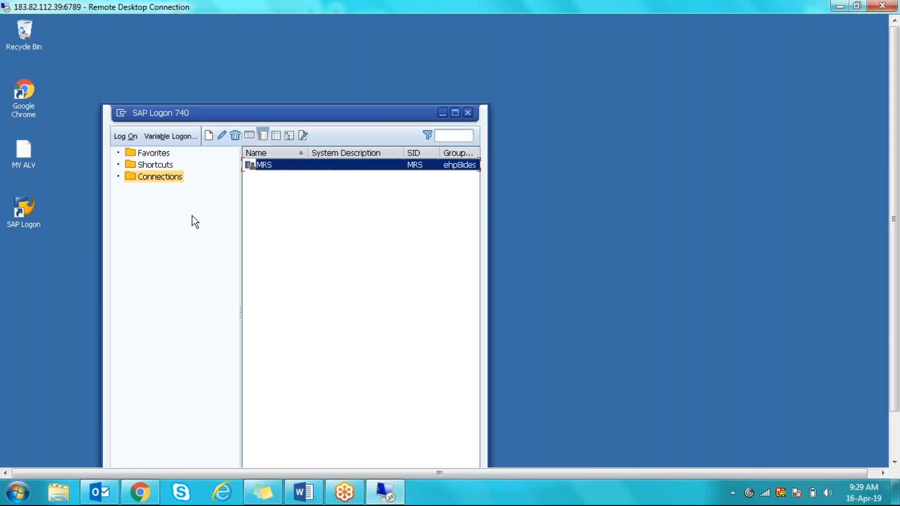
{"action": "left_click", "coordinate": [139, 492]}
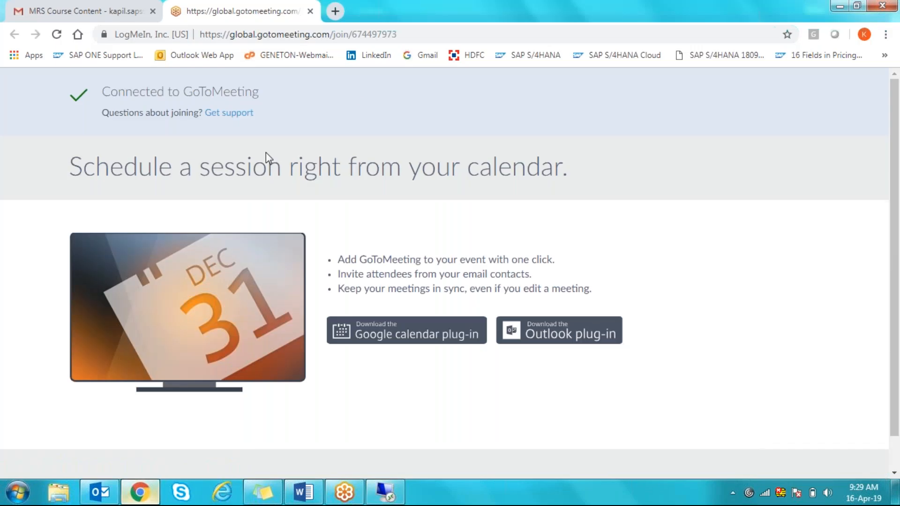
- In a new browser tab, run a Google search for 'SAP MRS'
{"action": "left_click", "coordinate": [334, 11]}
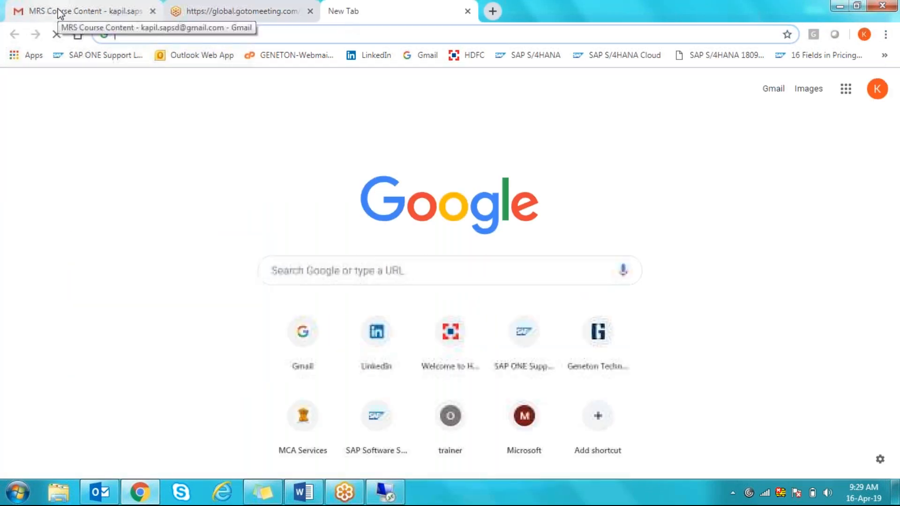
{"action": "left_click", "coordinate": [57, 9]}
{"action": "left_click", "coordinate": [46, 177]}
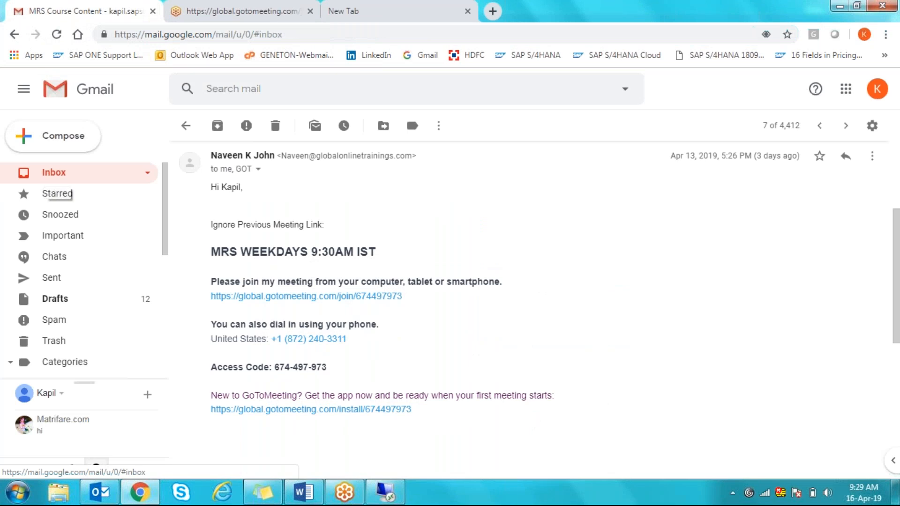
{"action": "left_click", "coordinate": [344, 11]}
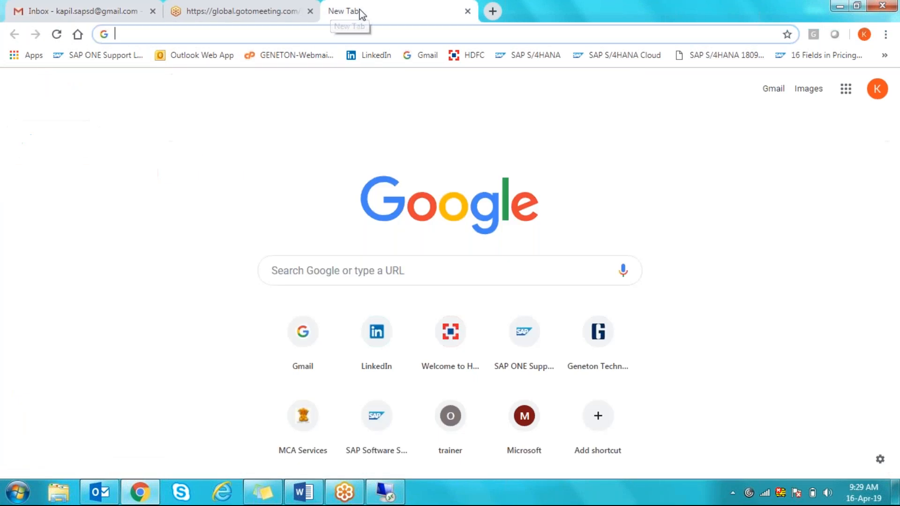
{"action": "left_click", "coordinate": [290, 273]}
{"action": "type", "text": "SAP "}
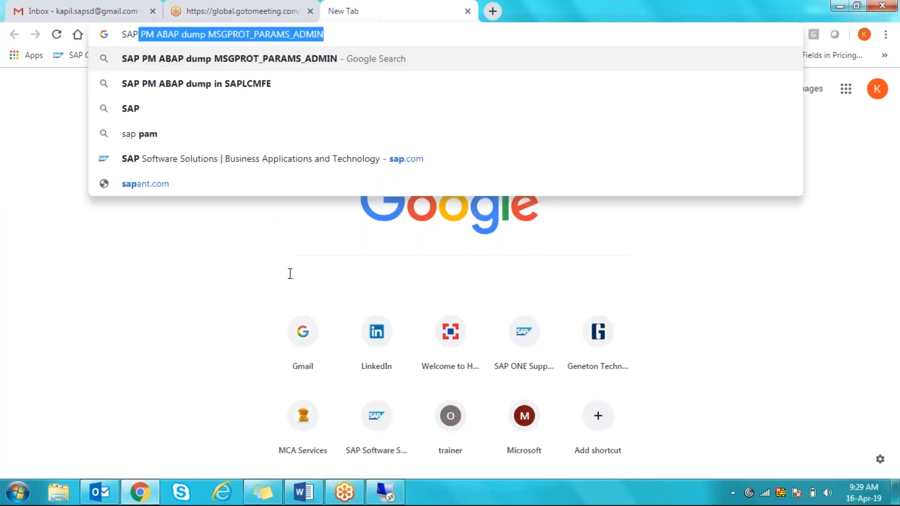
{"action": "type", "text": "MRS"}
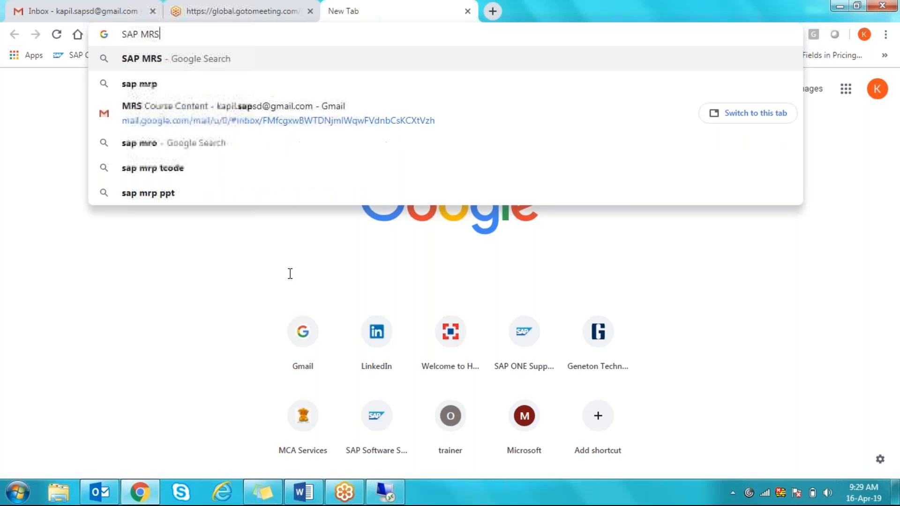
{"action": "key", "text": "Return"}
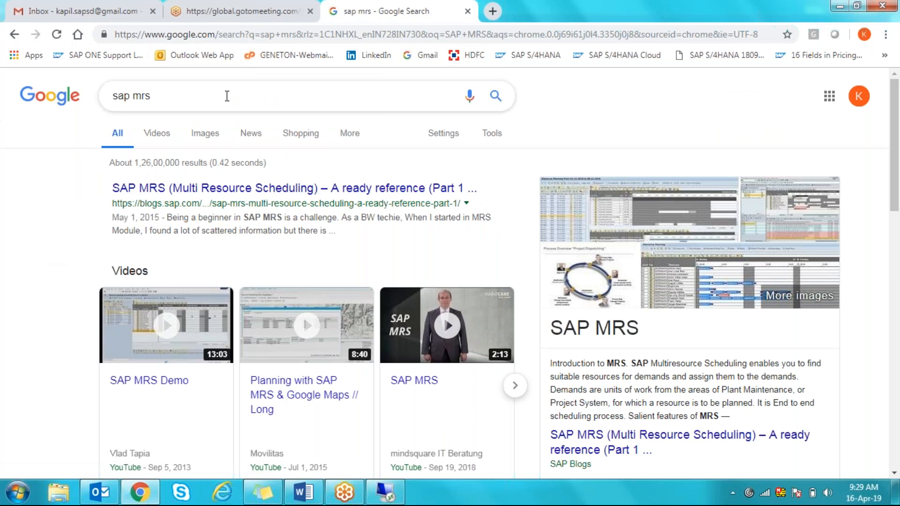
- Refine the search to 'SAP MRS HELP' and preview the SAP Multiresource Scheduling help portal result
{"action": "left_click", "coordinate": [216, 95]}
{"action": "type", "text": "HELP"}
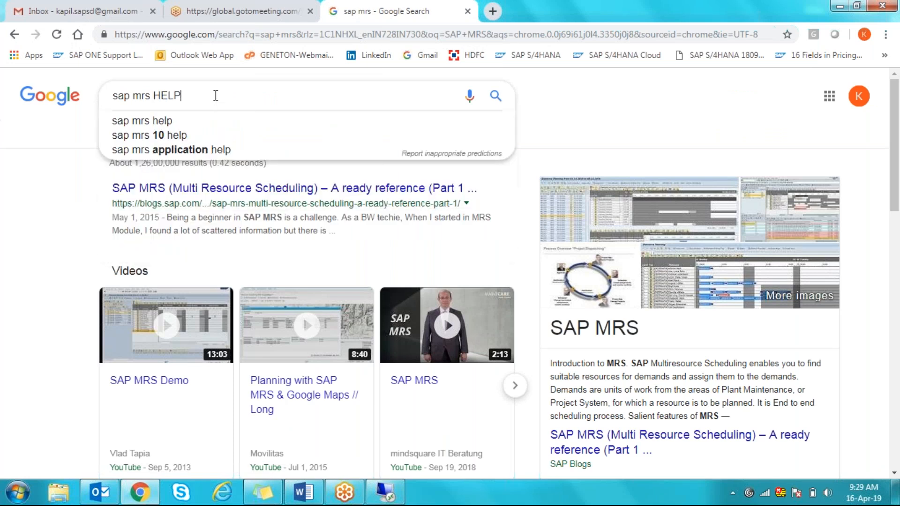
{"action": "key", "text": "Return"}
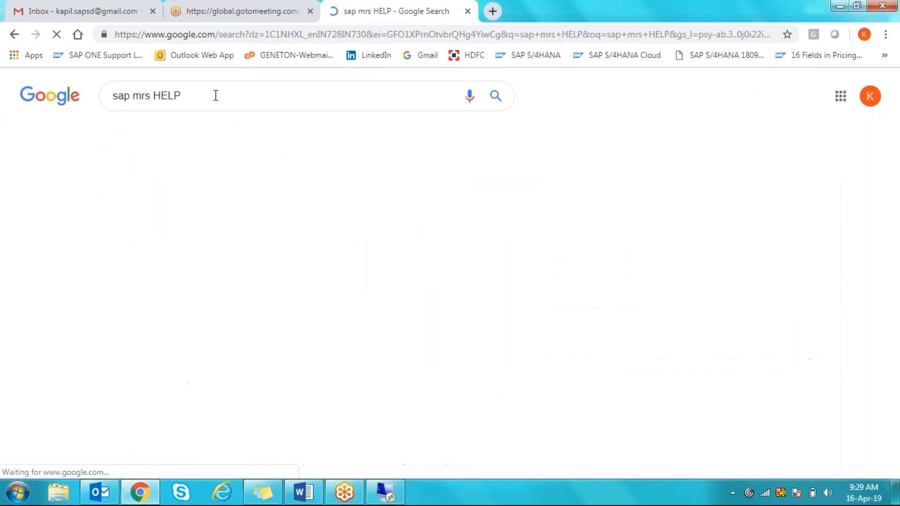
{"action": "left_click", "coordinate": [126, 192]}
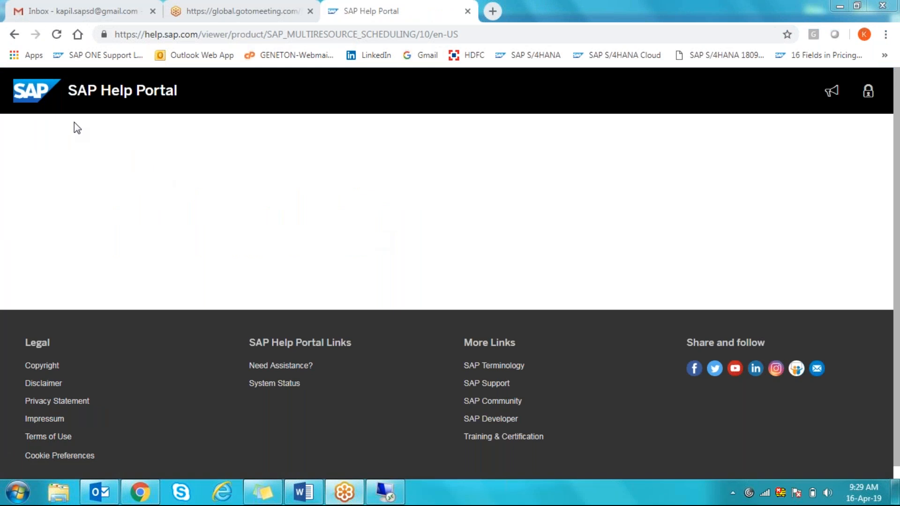
{"action": "left_click", "coordinate": [10, 35]}
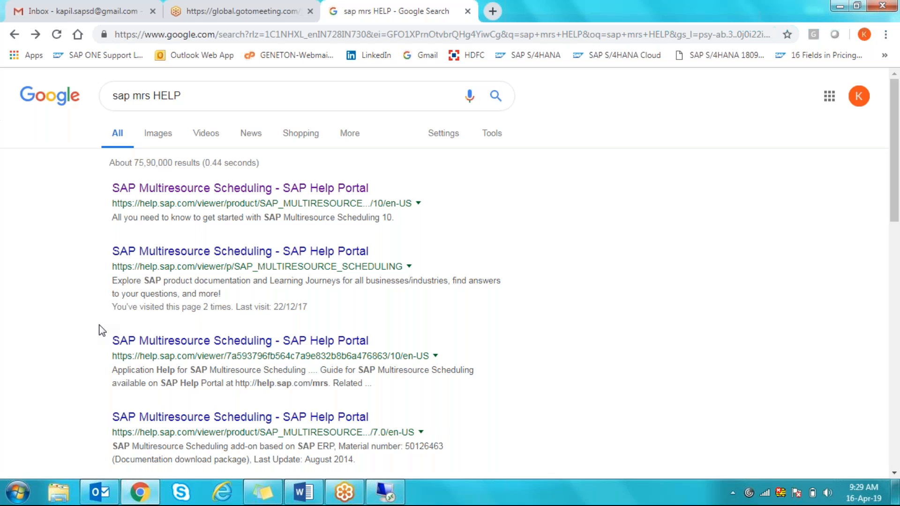
- Minimize the remote desktop session to get back to the Google results in Chrome
{"action": "left_click", "coordinate": [143, 494]}
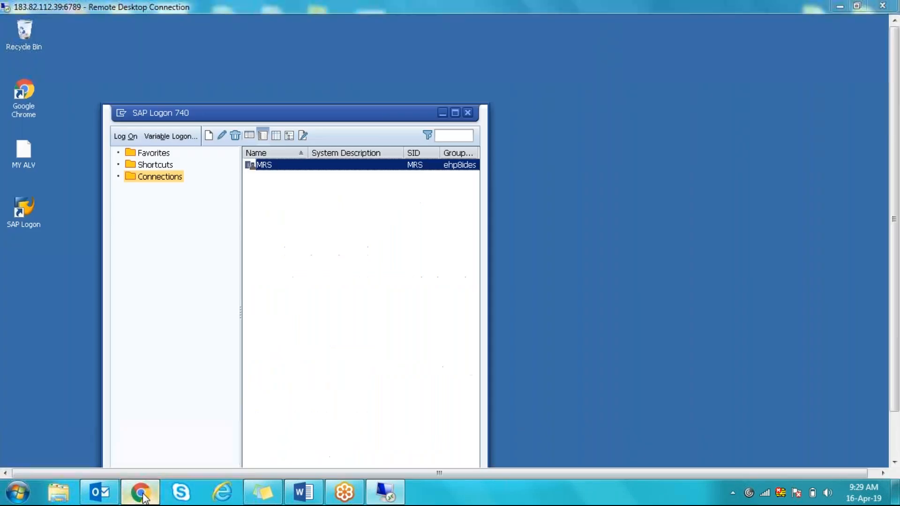
{"action": "left_click", "coordinate": [143, 494]}
{"action": "left_click", "coordinate": [385, 492]}
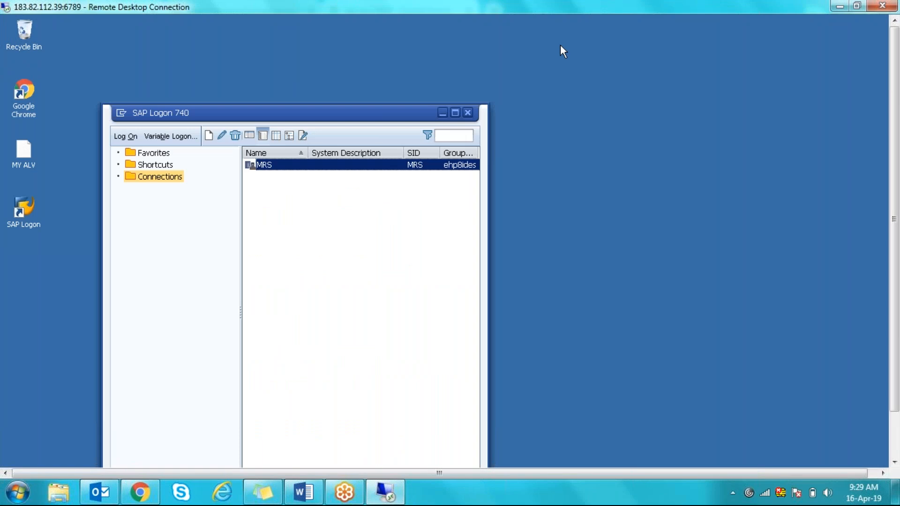
{"action": "left_click", "coordinate": [839, 8]}
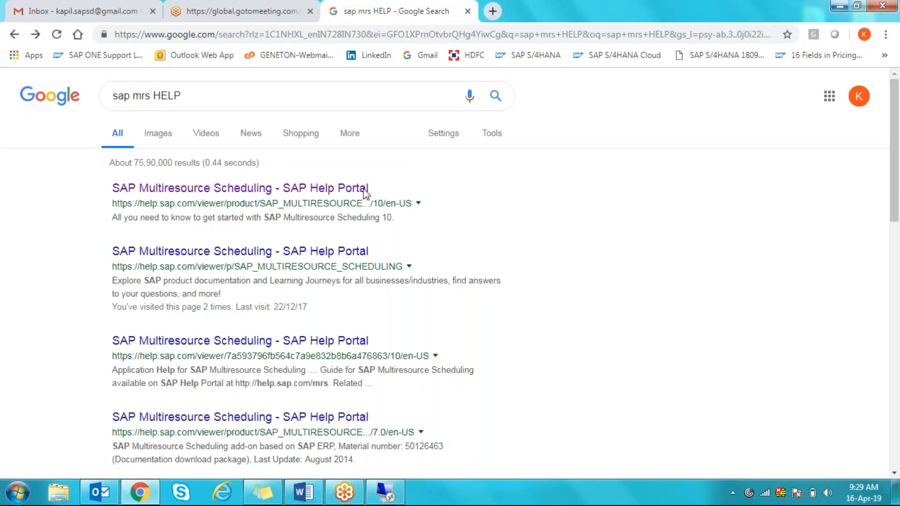
- Compose a new Gmail message addressed to the colleague's e-mail address
{"action": "left_click", "coordinate": [96, 15]}
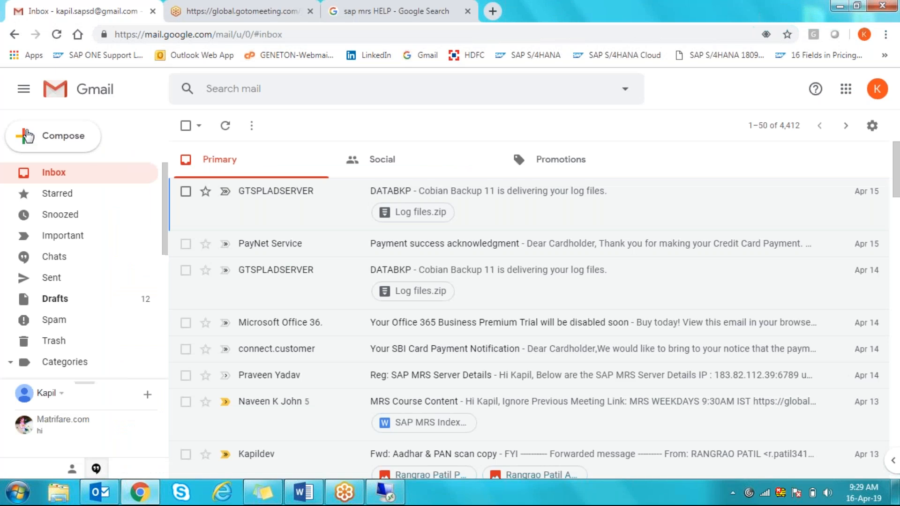
{"action": "left_click", "coordinate": [26, 141]}
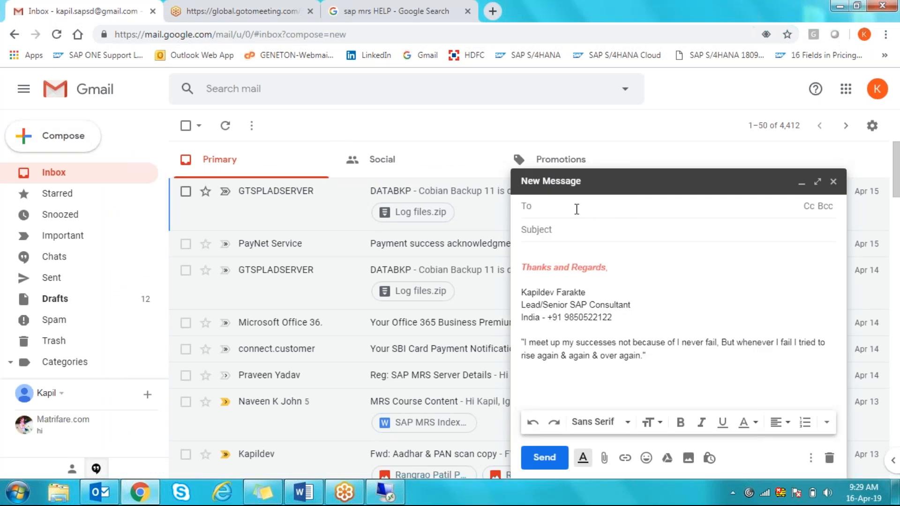
{"action": "type", "text": "UP"}
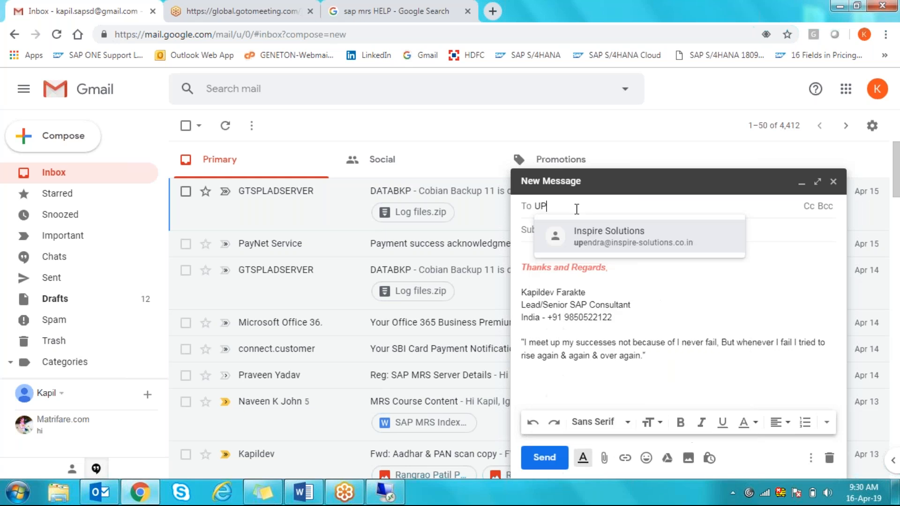
{"action": "key", "text": "BackSpace"}
{"action": "key", "text": "BackSpace"}
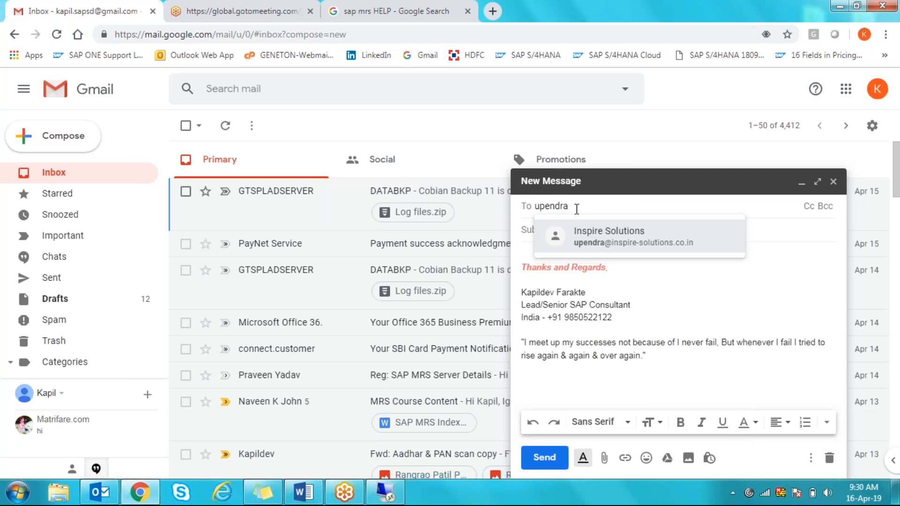
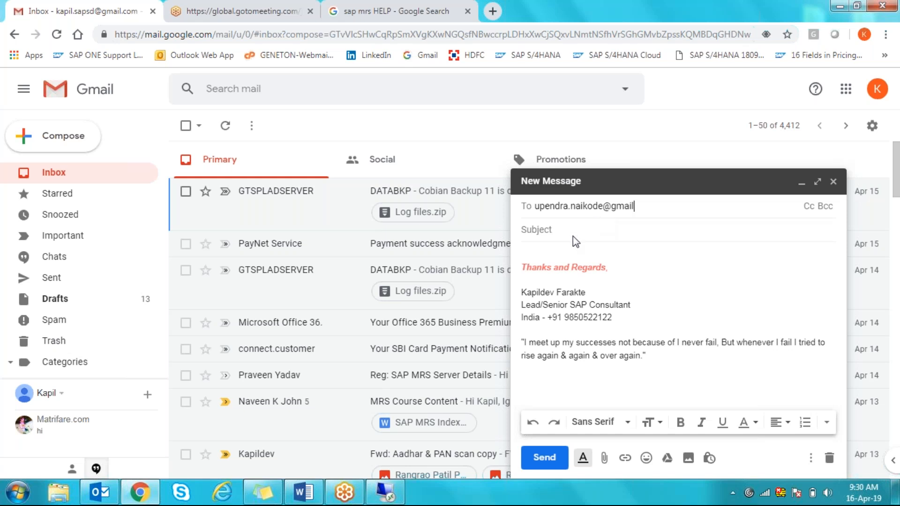
{"action": "left_click", "coordinate": [550, 230]}
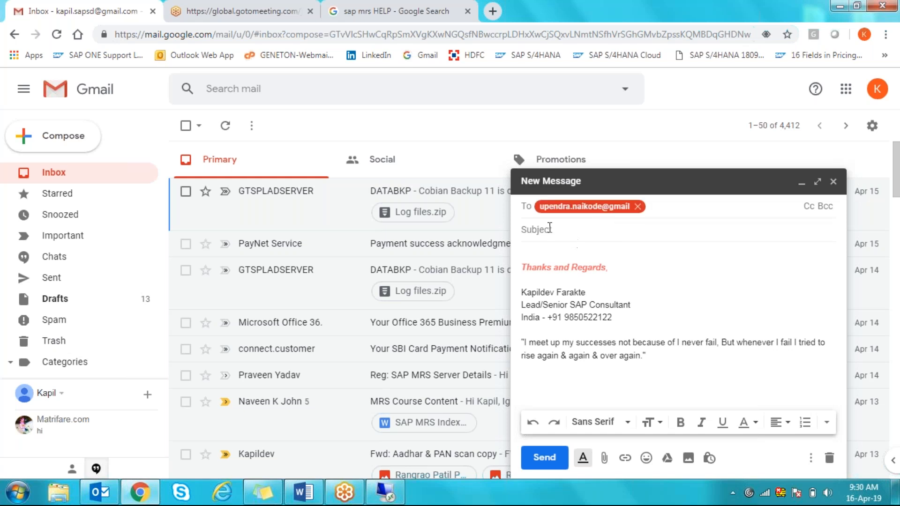
- Set the subject to 'SAP MRS Presentation' and bring up the attachment file picker
{"action": "type", "text": "SAP "}
{"action": "type", "text": "MRS "}
{"action": "type", "text": "Power"}
{"action": "key", "text": "BackSpace"}
{"action": "key", "text": "BackSpace"}
{"action": "key", "text": "BackSpace"}
{"action": "key", "text": "BackSpace"}
{"action": "type", "text": "RESENT"}
{"action": "left_click", "coordinate": [548, 233]}
{"action": "key", "text": "BackSpace"}
{"action": "key", "text": "BackSpace"}
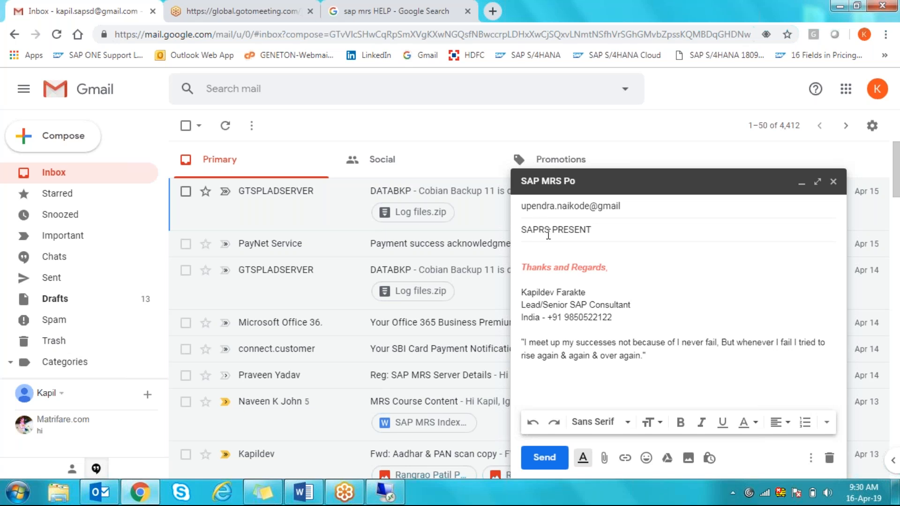
{"action": "type", "text": "M"}
{"action": "left_click", "coordinate": [632, 230]}
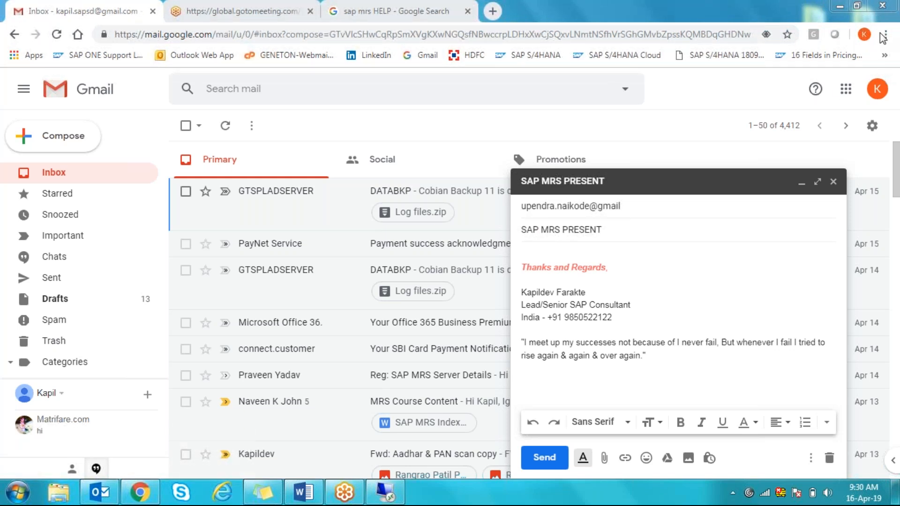
{"action": "left_click", "coordinate": [634, 231]}
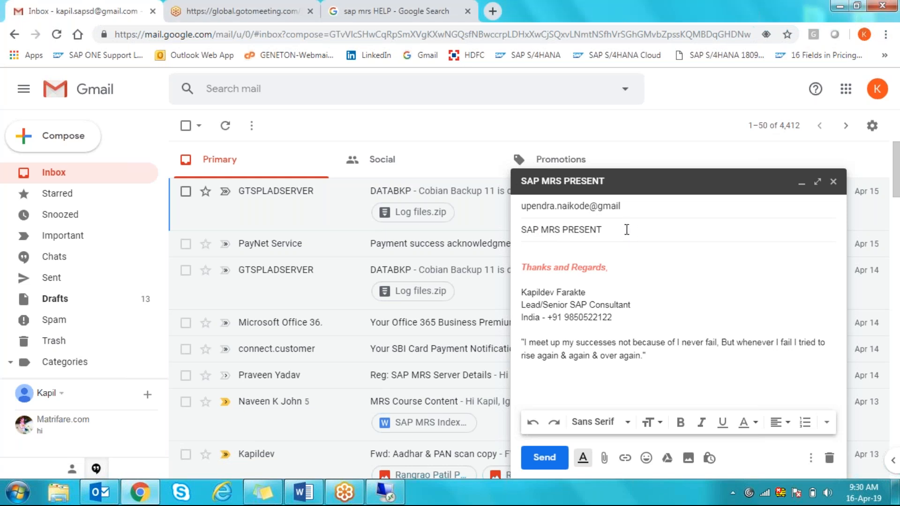
{"action": "key", "text": "BackSpace"}
{"action": "key", "text": "BackSpace"}
{"action": "key", "text": "BackSpace"}
{"action": "key", "text": "BackSpace"}
{"action": "key", "text": "BackSpace"}
{"action": "key", "text": "BackSpace"}
{"action": "type", "text": "resentation"}
{"action": "left_click", "coordinate": [605, 458]}
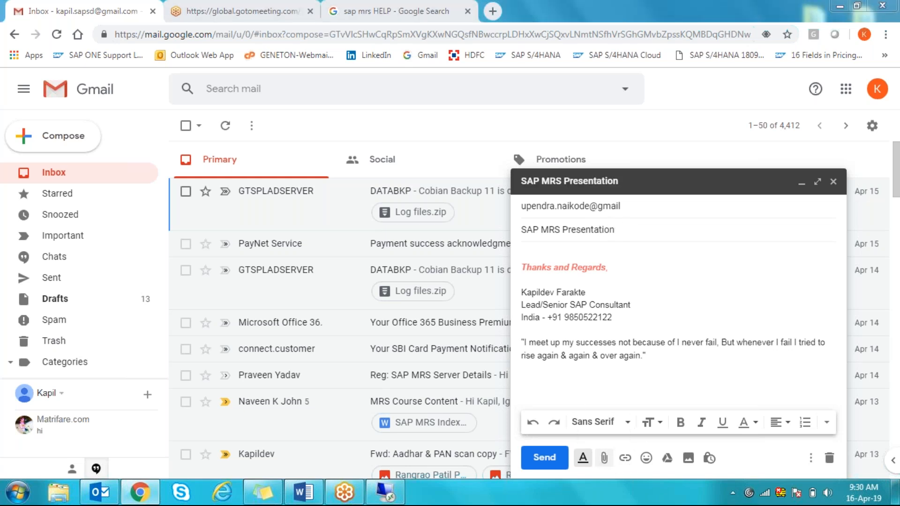
- Browse to D:\Pendrive Backup\MRS and attach 'MRS-Presentation OR Info Session' to the draft
{"action": "left_click", "coordinate": [471, 165]}
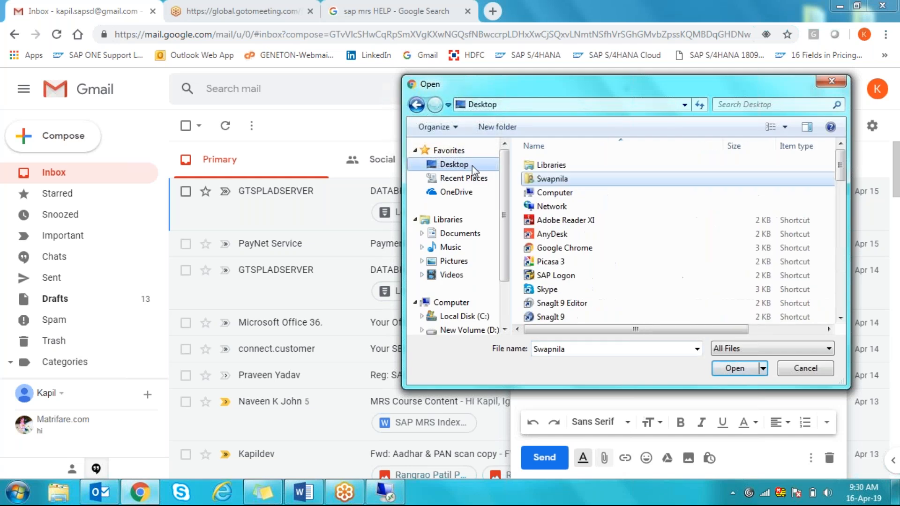
{"action": "left_click", "coordinate": [477, 331]}
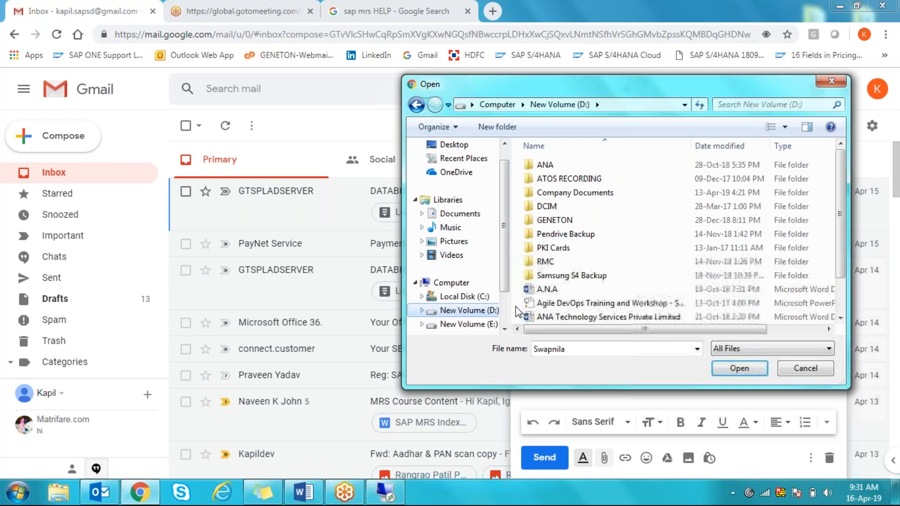
{"action": "left_click", "coordinate": [487, 326]}
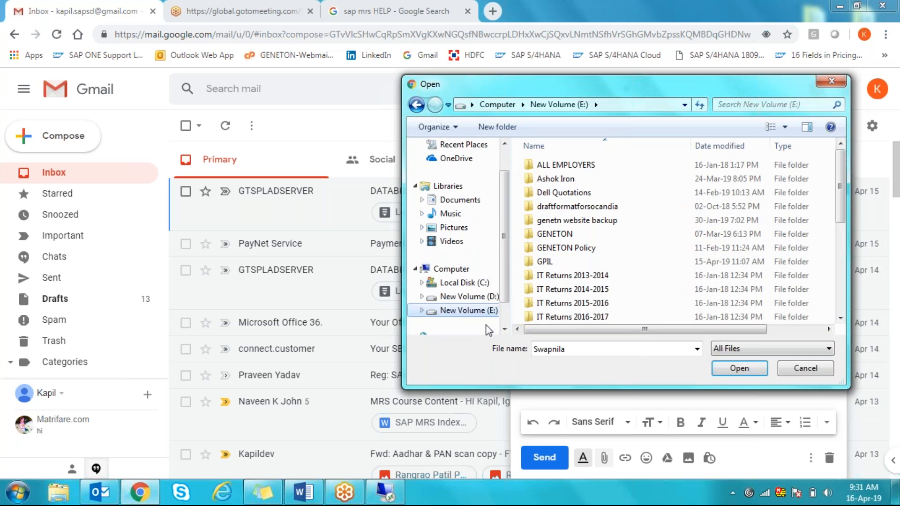
{"action": "left_click", "coordinate": [472, 283]}
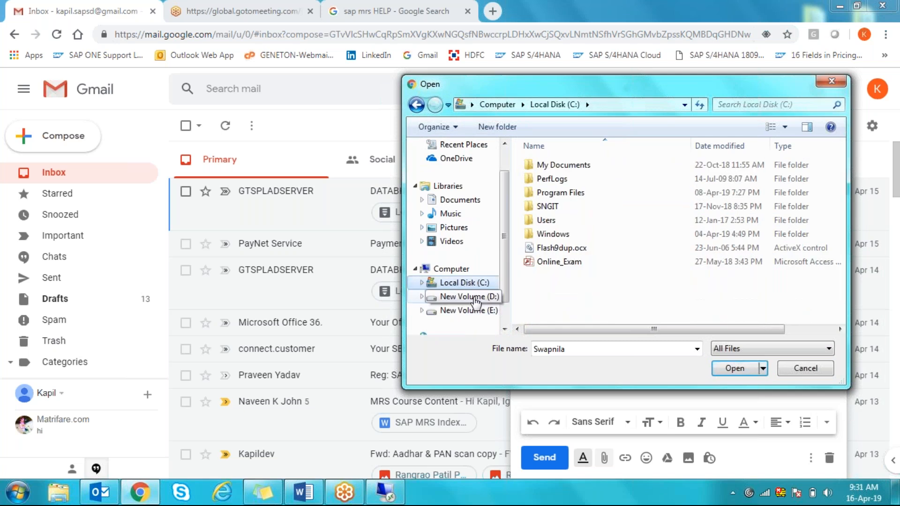
{"action": "left_click", "coordinate": [475, 298]}
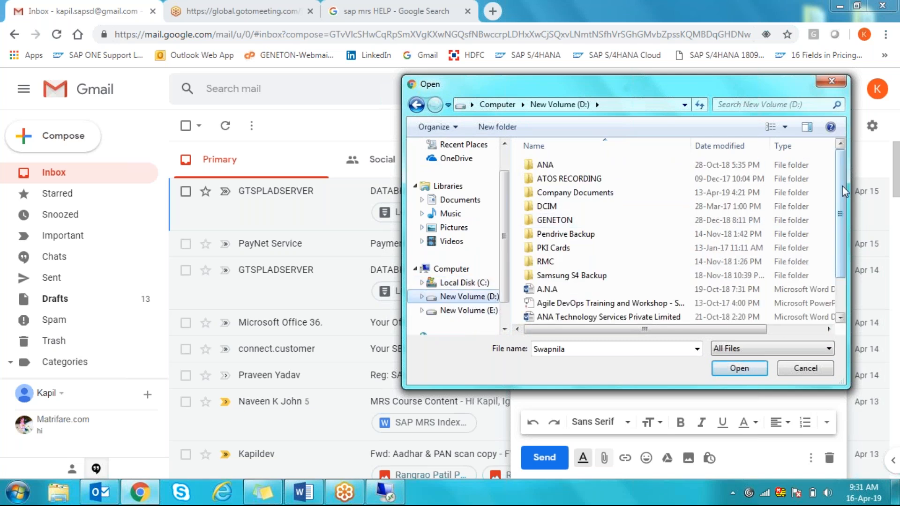
{"action": "scroll", "coordinate": [844, 232], "scroll_direction": "down", "scroll_amount": 1}
{"action": "scroll", "coordinate": [843, 232], "scroll_direction": "down", "scroll_amount": 1}
{"action": "scroll", "coordinate": [844, 232], "scroll_direction": "up", "scroll_amount": 2}
{"action": "double_click", "coordinate": [550, 234]}
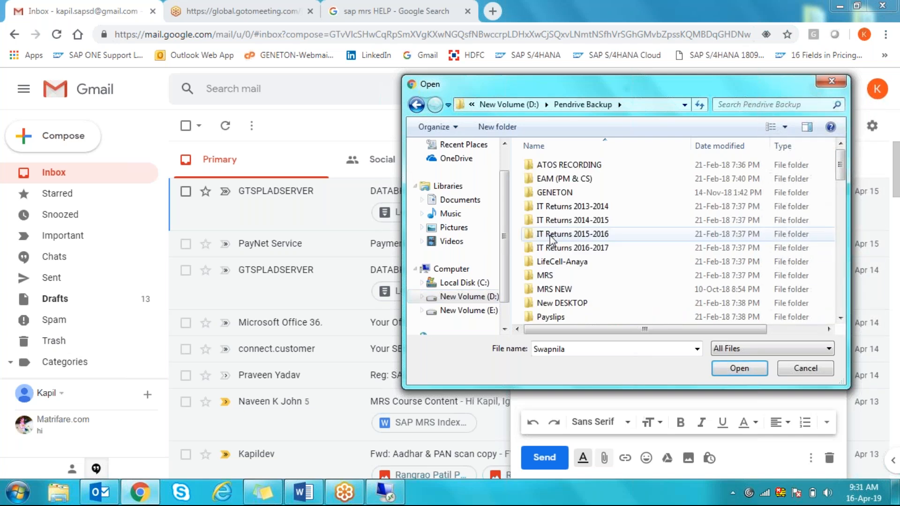
{"action": "double_click", "coordinate": [555, 274]}
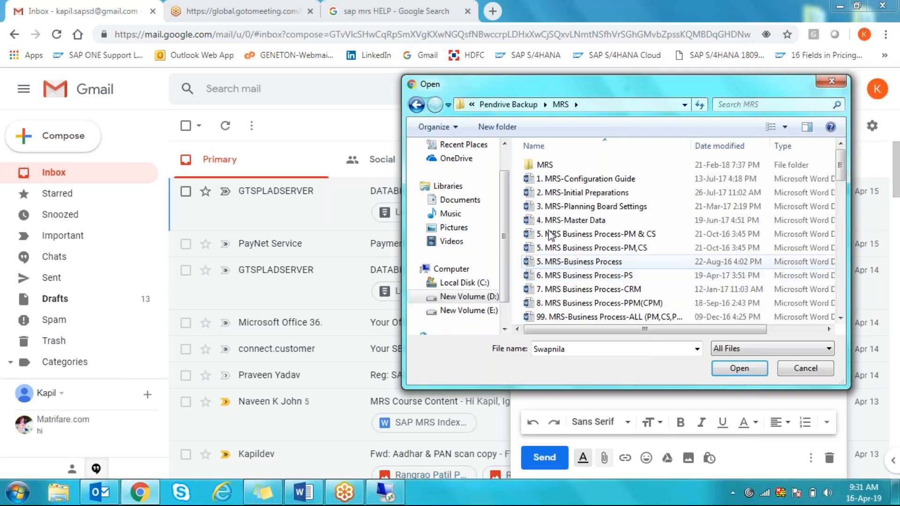
{"action": "left_click_drag", "start_coordinate": [842, 169], "coordinate": [831, 278]}
{"action": "double_click", "coordinate": [625, 230]}
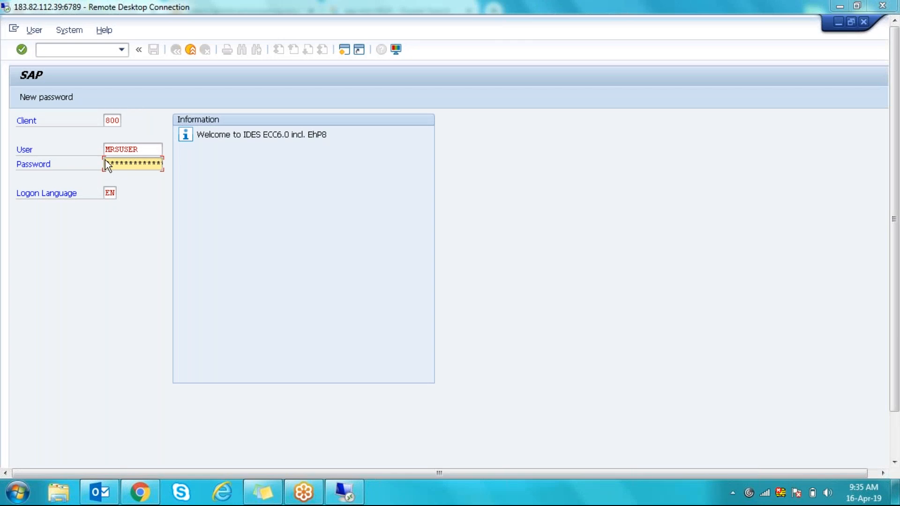
- Correct the user name and enter the account password to log on to client 800
{"action": "left_click", "coordinate": [142, 150]}
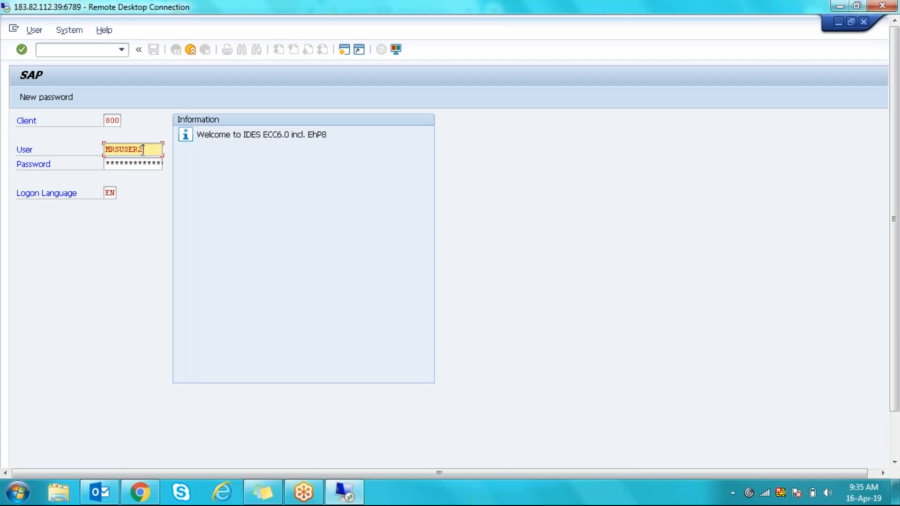
{"action": "type", "text": "2"}
{"action": "left_click", "coordinate": [107, 163]}
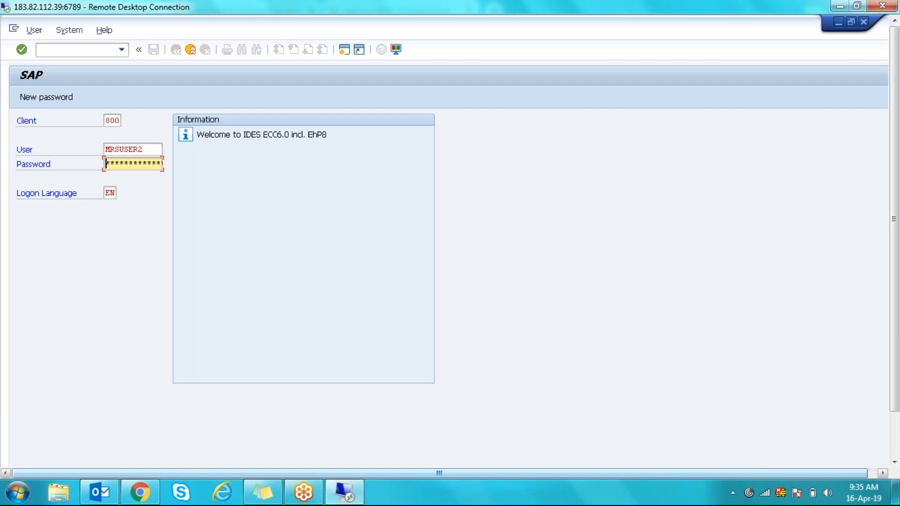
{"action": "type", "text": "********"}
{"action": "key", "text": "Return"}
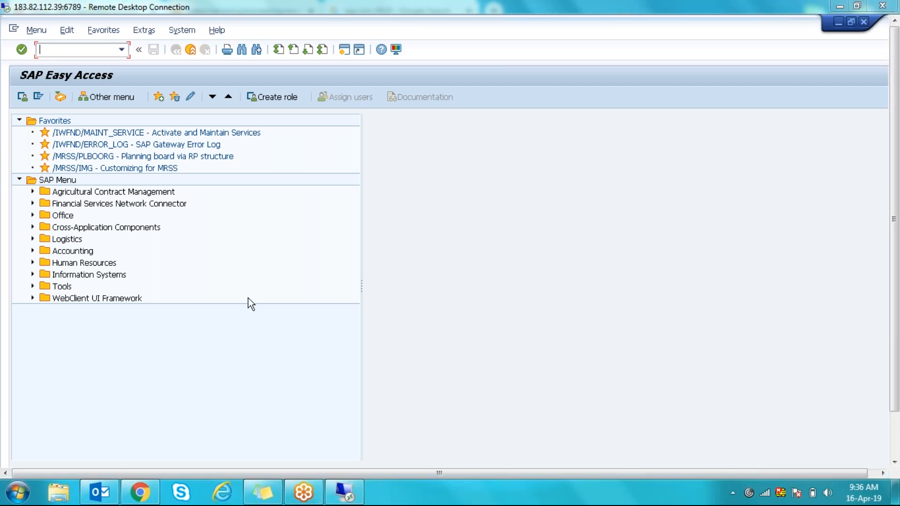
- Select the /MRSS/IMG Customizing for MRSS favourite and expand the Logistics folder
{"action": "left_click", "coordinate": [96, 168]}
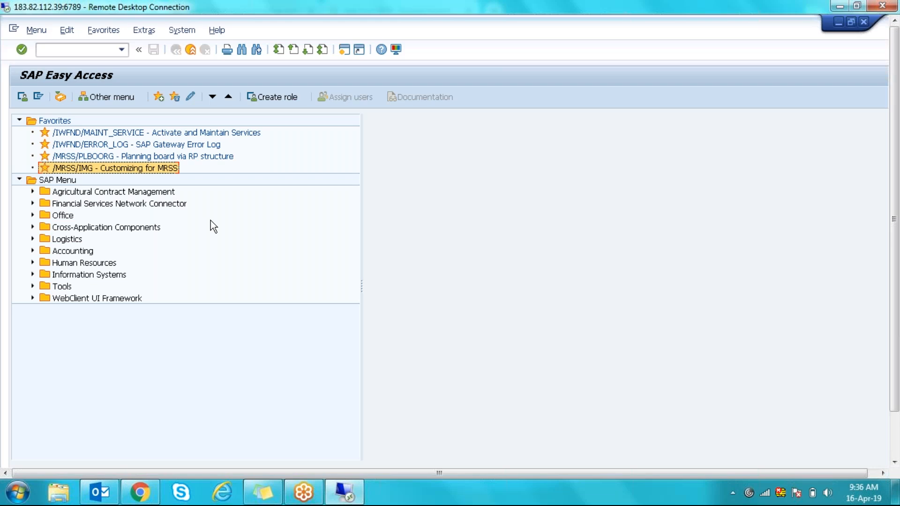
{"action": "left_click", "coordinate": [32, 239]}
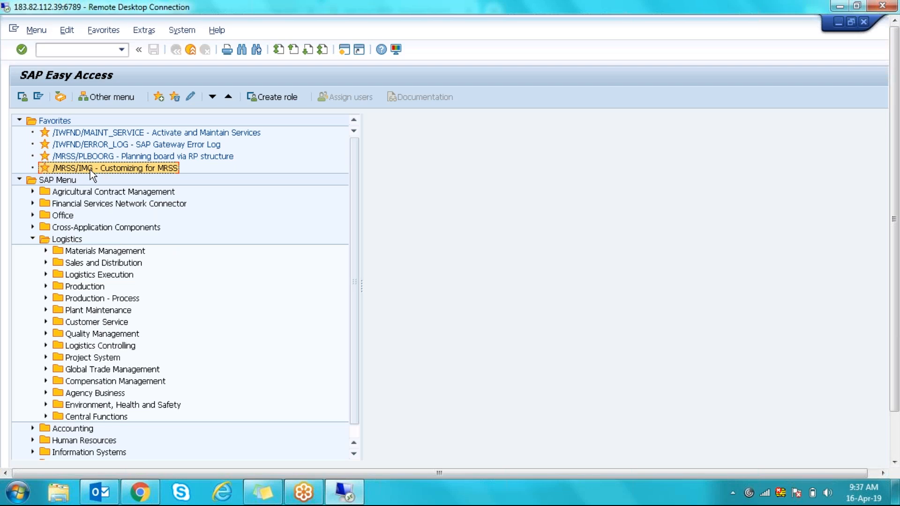
- Run transaction SPRO, open the SAP Reference IMG and expand Cross-Application Components
{"action": "left_click", "coordinate": [49, 50]}
{"action": "type", "text": "spro"}
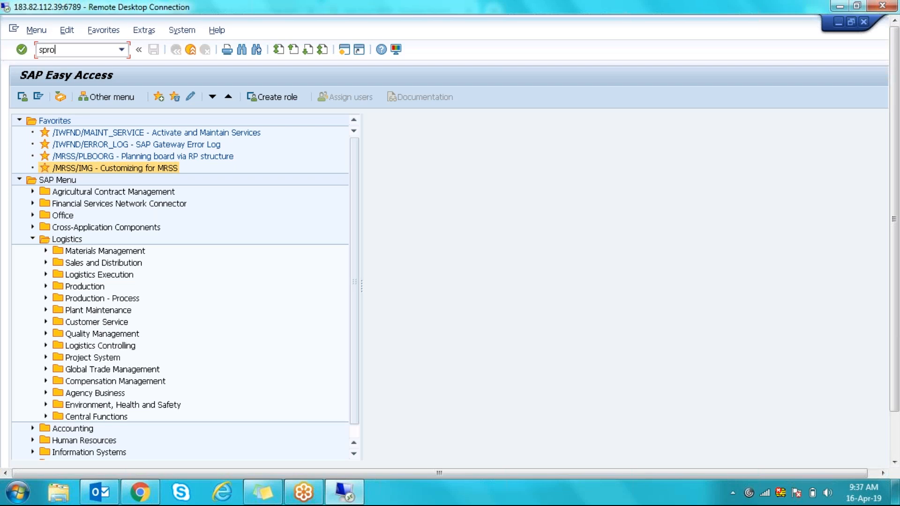
{"action": "key", "text": "Return"}
{"action": "left_click", "coordinate": [72, 101]}
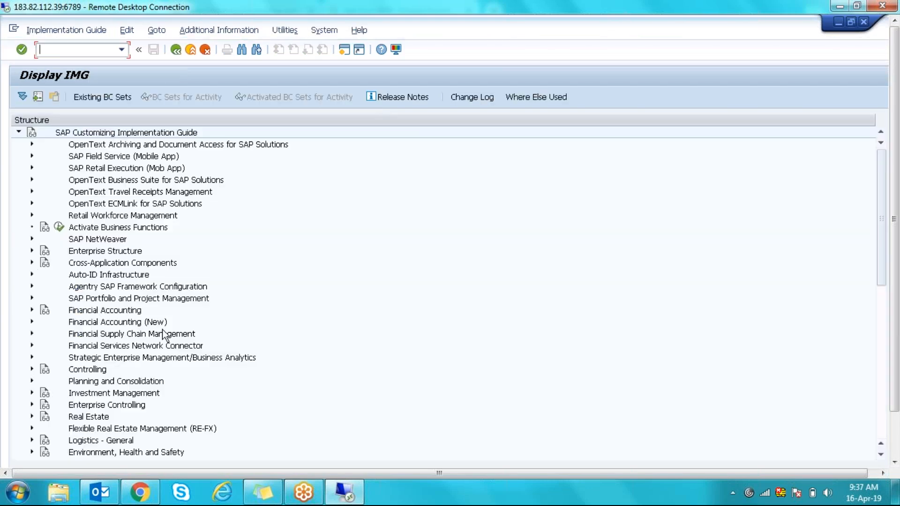
{"action": "left_click", "coordinate": [32, 263]}
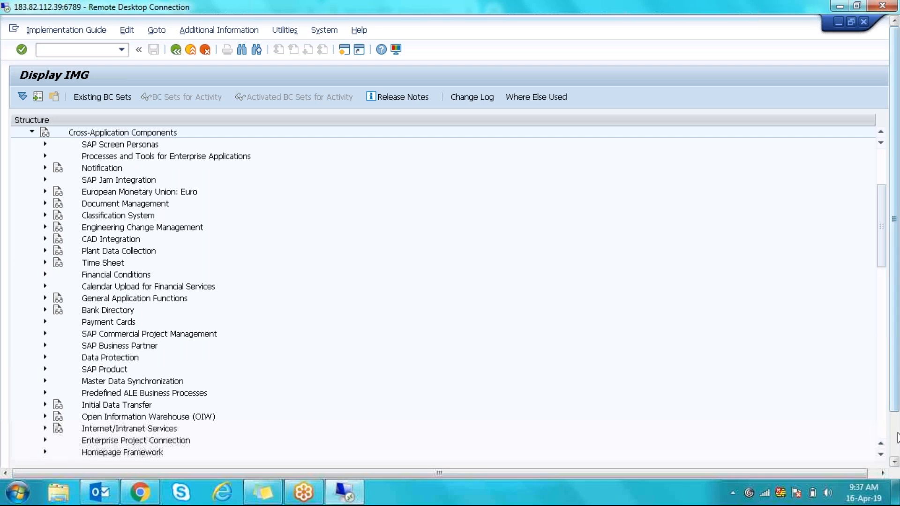
- Expand SAP Multiresource Scheduling, then go back twice to SAP Easy Access
{"action": "left_click", "coordinate": [895, 463]}
{"action": "left_click", "coordinate": [896, 463]}
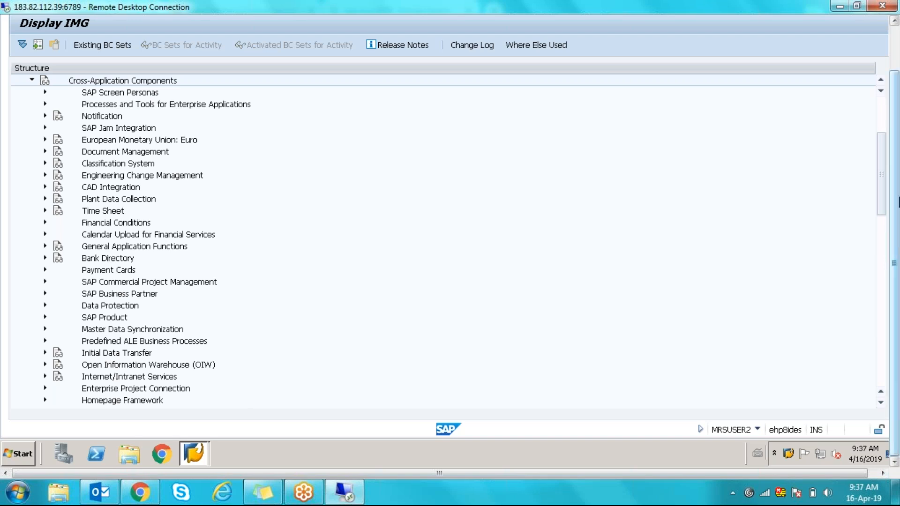
{"action": "left_click", "coordinate": [895, 20]}
{"action": "left_click", "coordinate": [894, 21]}
{"action": "left_click", "coordinate": [895, 20]}
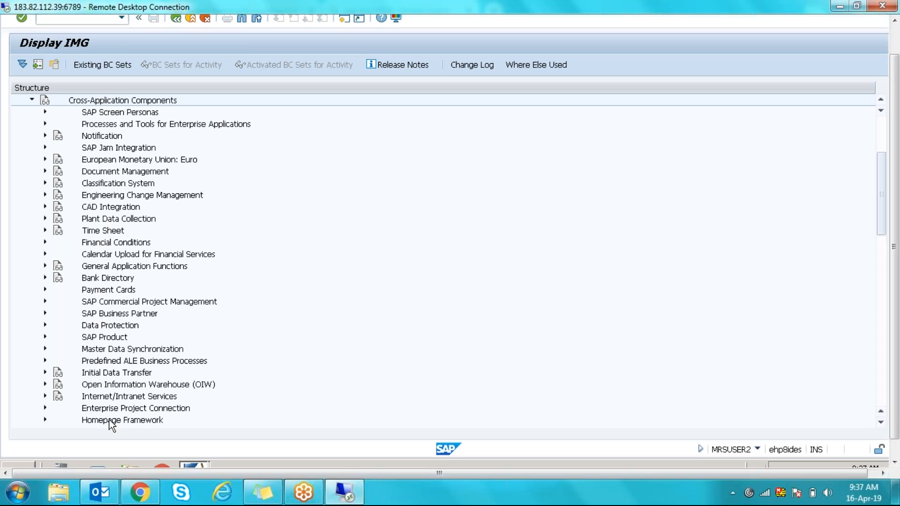
{"action": "left_click", "coordinate": [881, 423]}
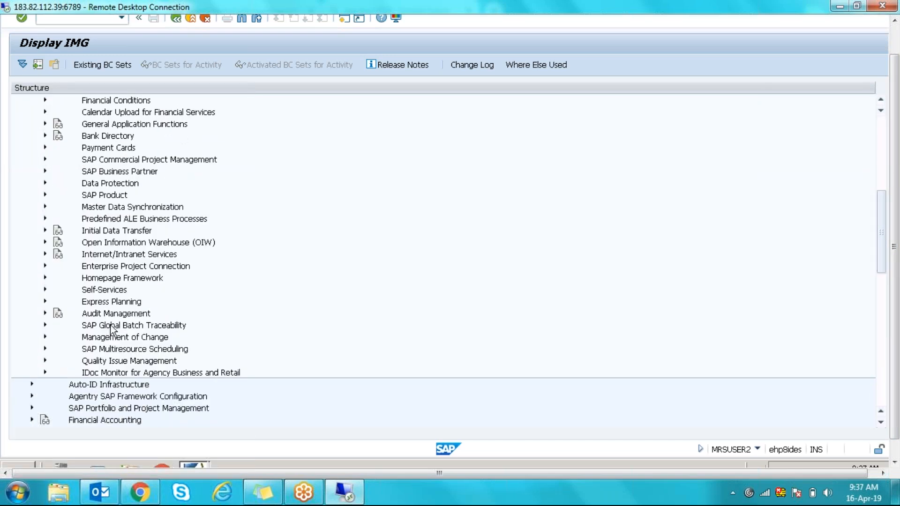
{"action": "left_click", "coordinate": [45, 348]}
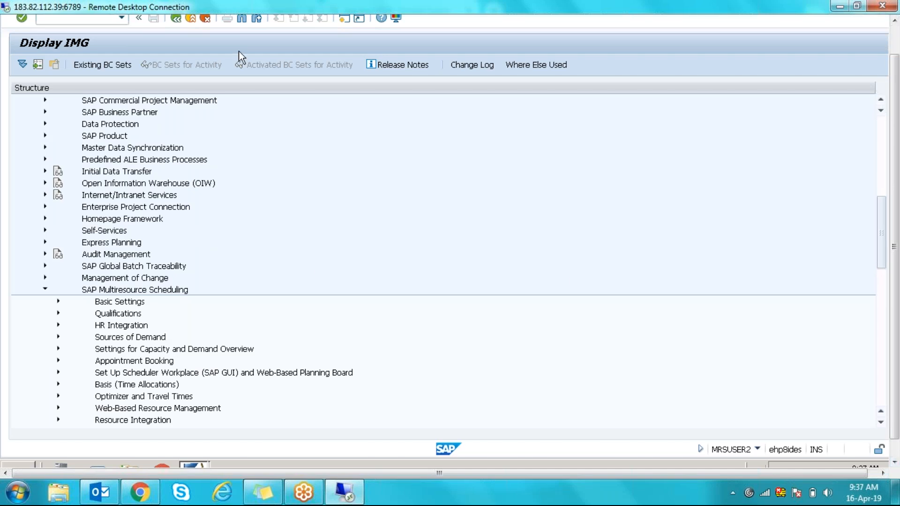
{"action": "left_click", "coordinate": [176, 21]}
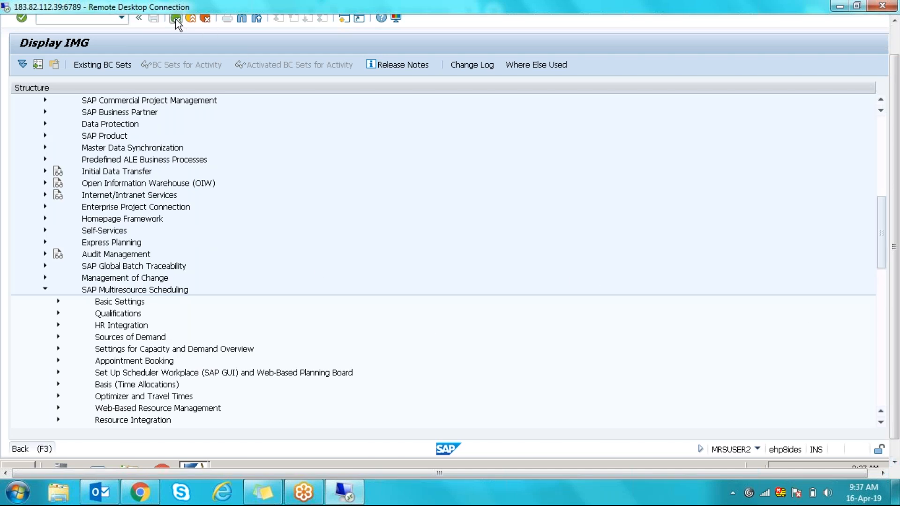
{"action": "left_click", "coordinate": [177, 21]}
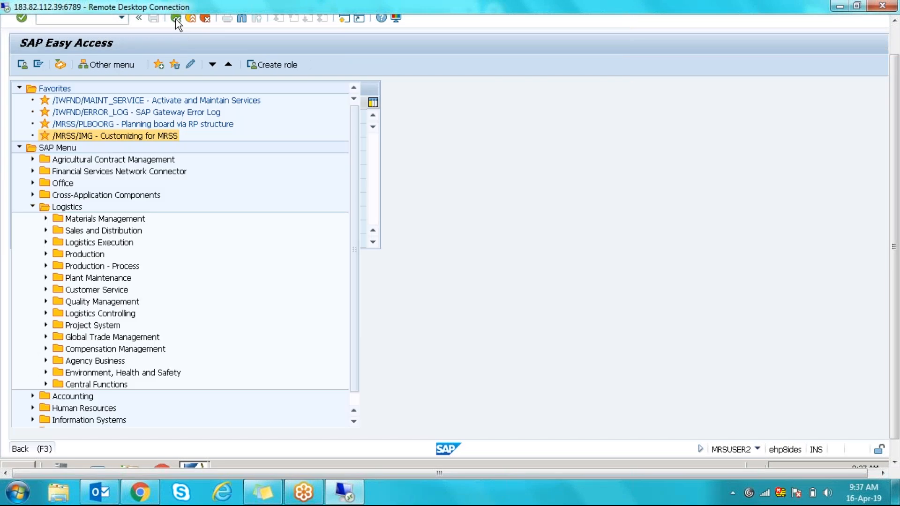
- Launch Customizing for MRSS and select each top-level area from Basic Settings to scheduler workplace setup
{"action": "double_click", "coordinate": [98, 136]}
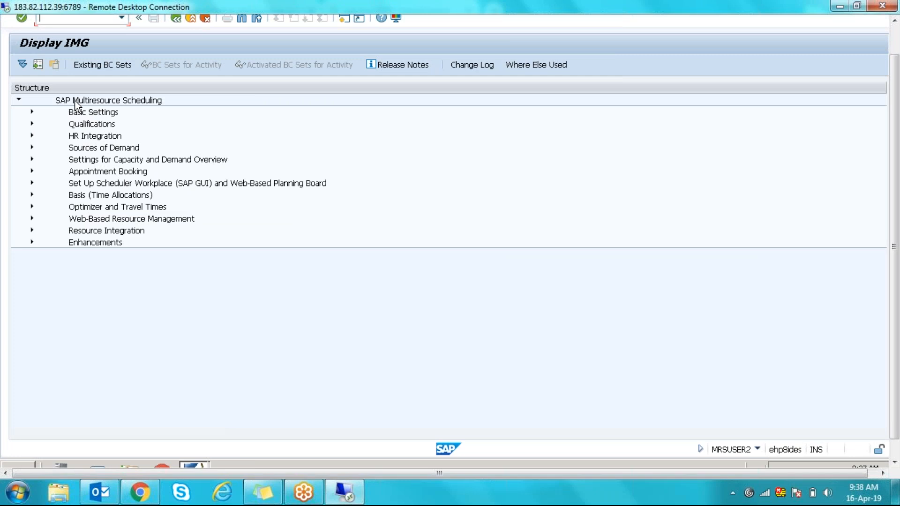
{"action": "left_click", "coordinate": [76, 114]}
{"action": "left_click", "coordinate": [77, 126]}
{"action": "left_click", "coordinate": [82, 138]}
{"action": "left_click", "coordinate": [83, 148]}
{"action": "left_click", "coordinate": [85, 162]}
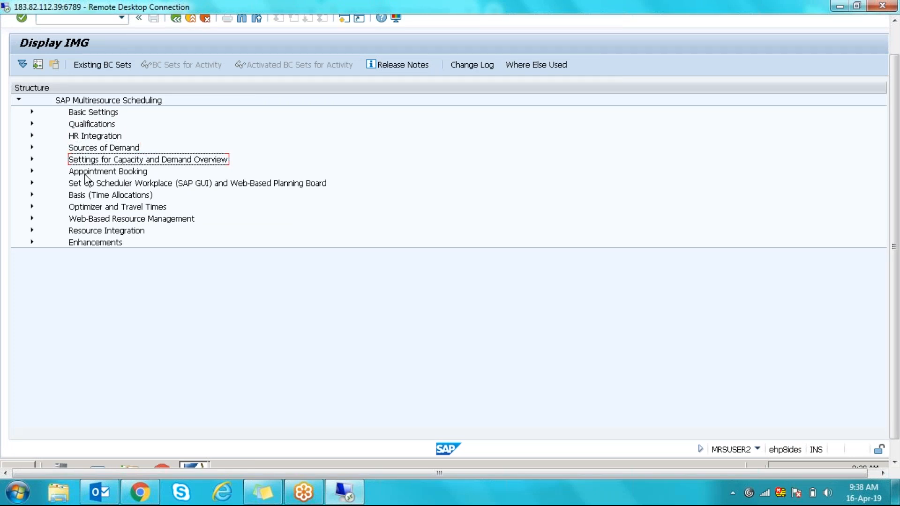
{"action": "left_click", "coordinate": [86, 175]}
{"action": "left_click", "coordinate": [86, 186]}
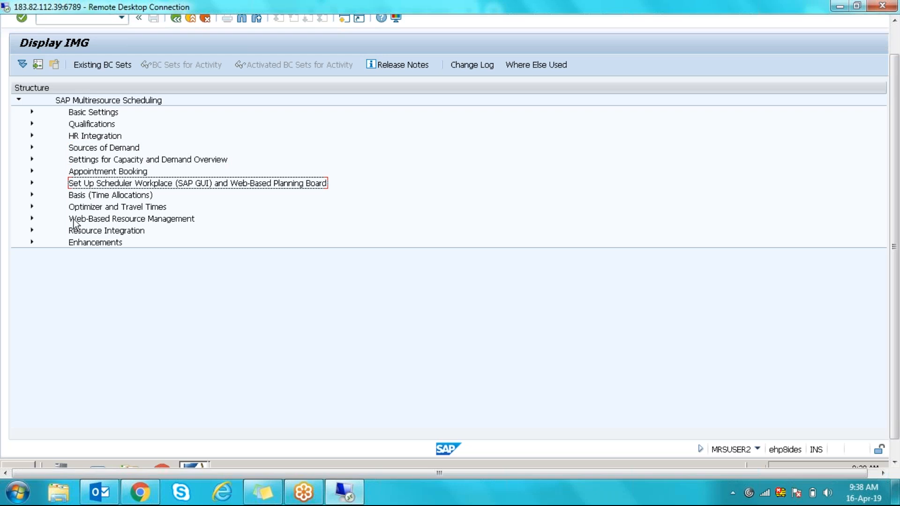
- Expand Basic Settings and execute the Configure Basic Settings activity
{"action": "left_click", "coordinate": [32, 112]}
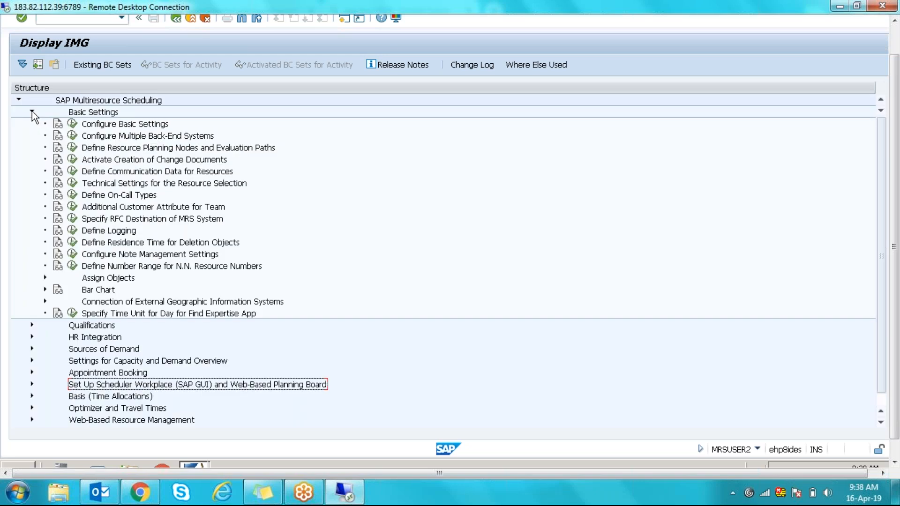
{"action": "left_click", "coordinate": [105, 128]}
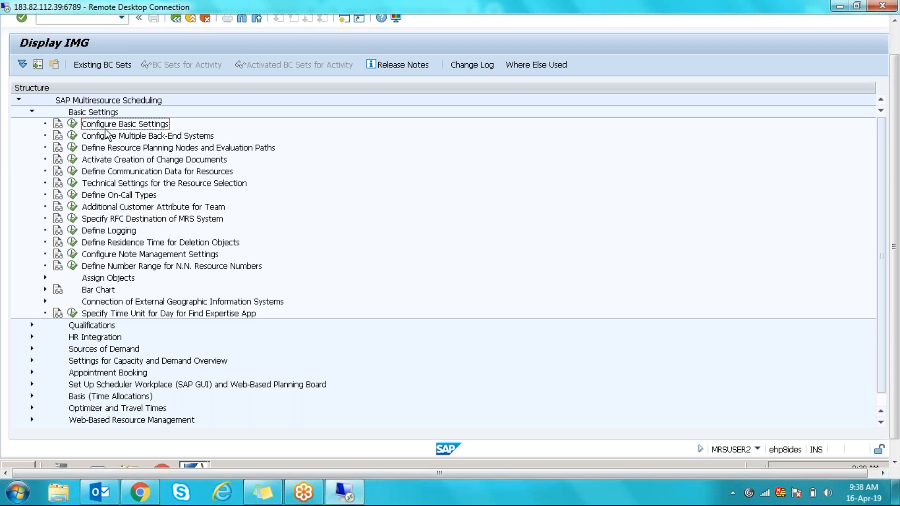
{"action": "left_click", "coordinate": [72, 124]}
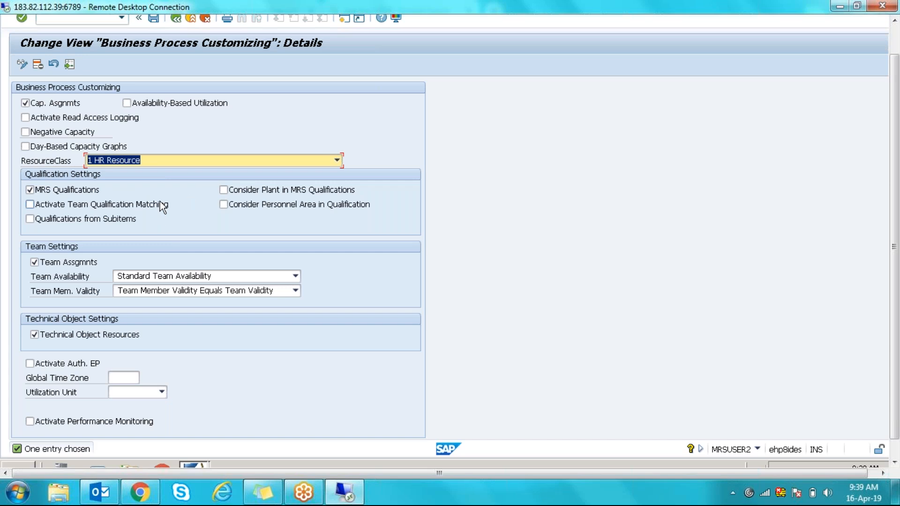
- Open the ResourceClass value list showing 1 HR Resource and 2 Business Partner
{"action": "left_click", "coordinate": [159, 158]}
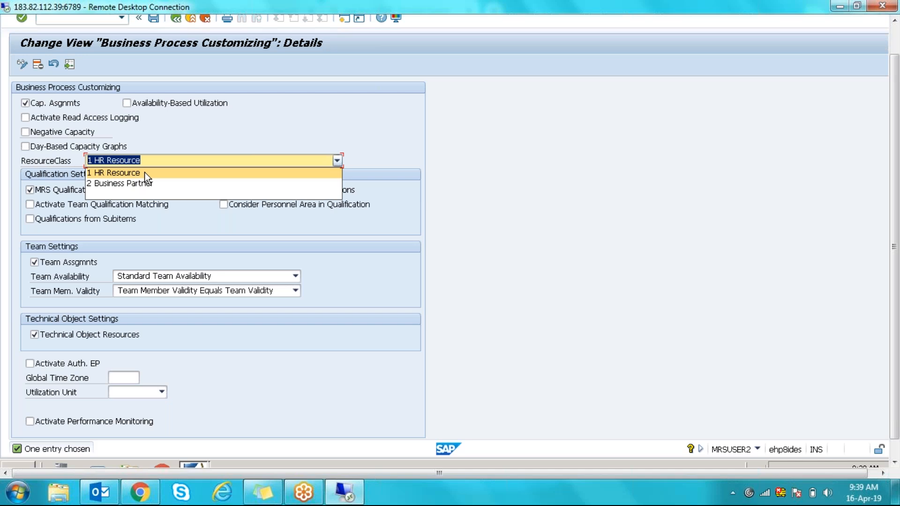
- Keep ResourceClass at 1 HR Resource after reopening and closing its dropdown
{"action": "left_click", "coordinate": [146, 173]}
{"action": "left_click", "coordinate": [157, 159]}
{"action": "left_click", "coordinate": [151, 161]}
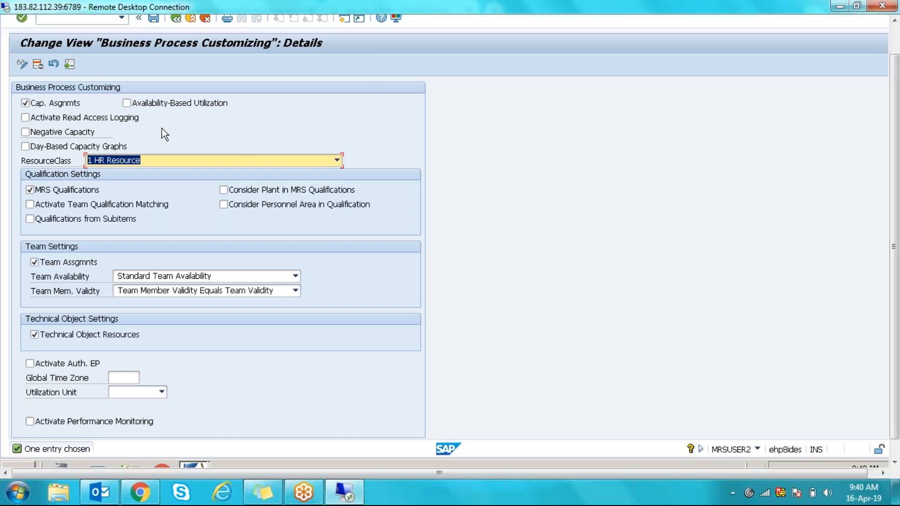
- Check the Availability-Based Utilization box next to Cap. Asgnmts
{"action": "left_click", "coordinate": [126, 104]}
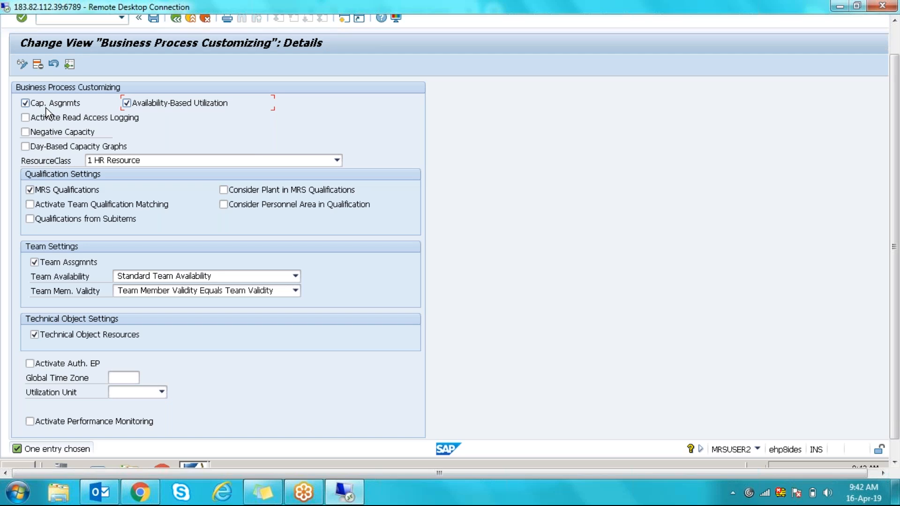
{"action": "left_click", "coordinate": [26, 146]}
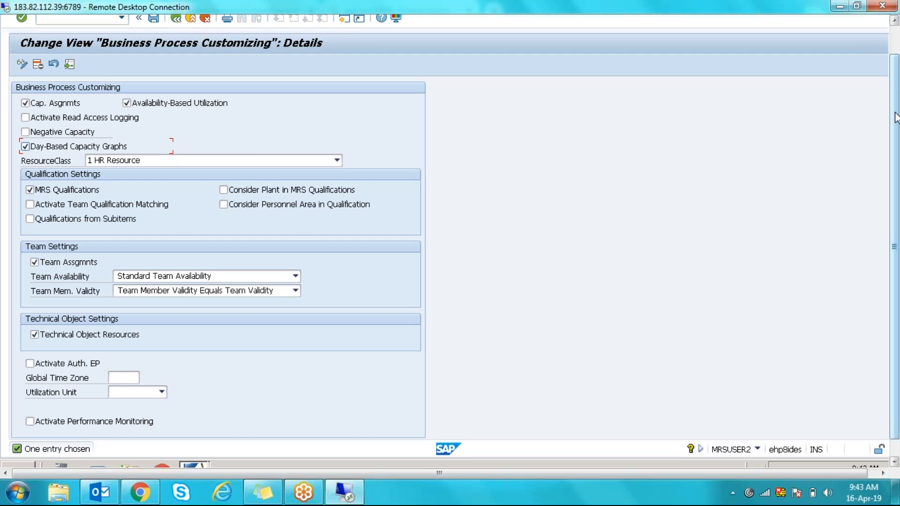
{"action": "left_click_drag", "start_coordinate": [895, 118], "coordinate": [895, 94]}
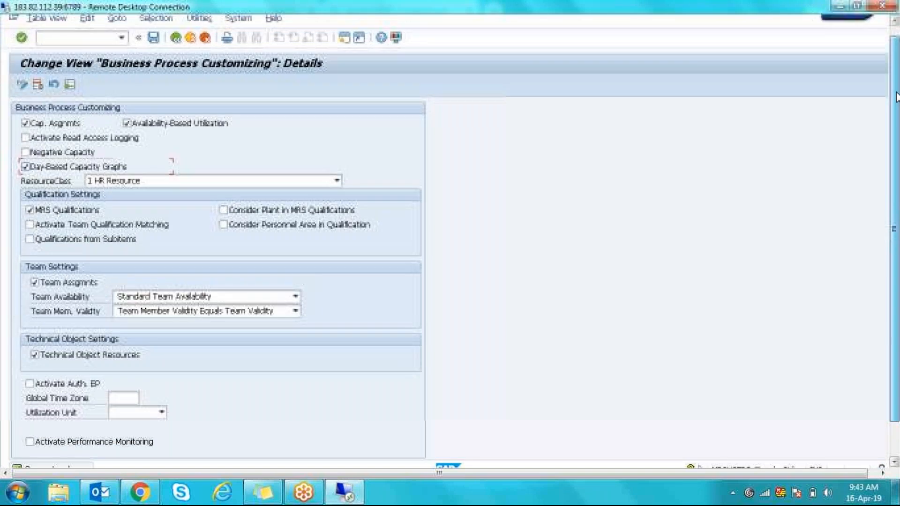
- Check Negative Capacity and close the Allow Negative Capacity help window
{"action": "left_click", "coordinate": [25, 160]}
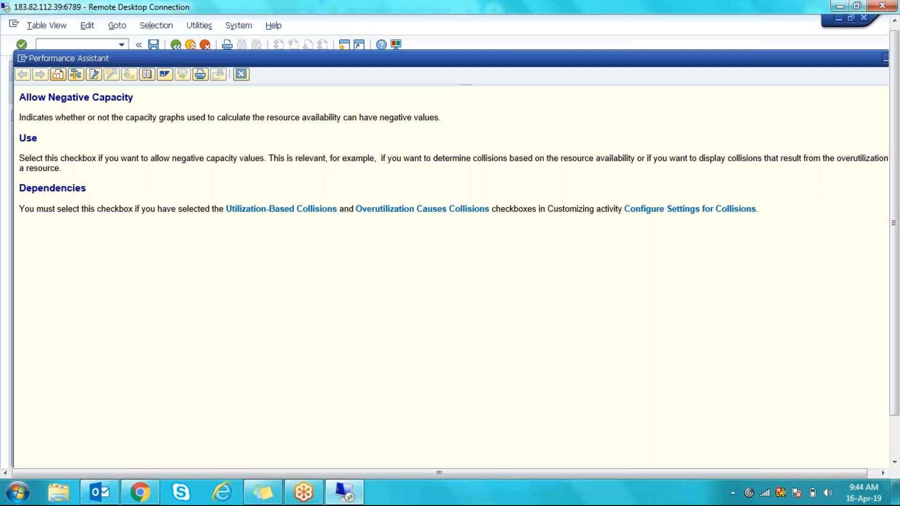
{"action": "left_click", "coordinate": [242, 73]}
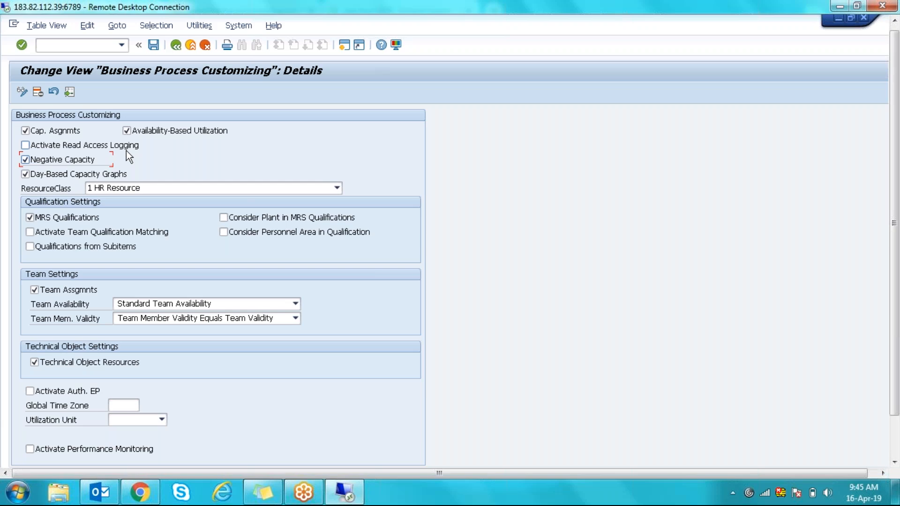
- Uncheck Negative Capacity, check Activate Read Access Logging, and show its F1 help
{"action": "left_click", "coordinate": [67, 161]}
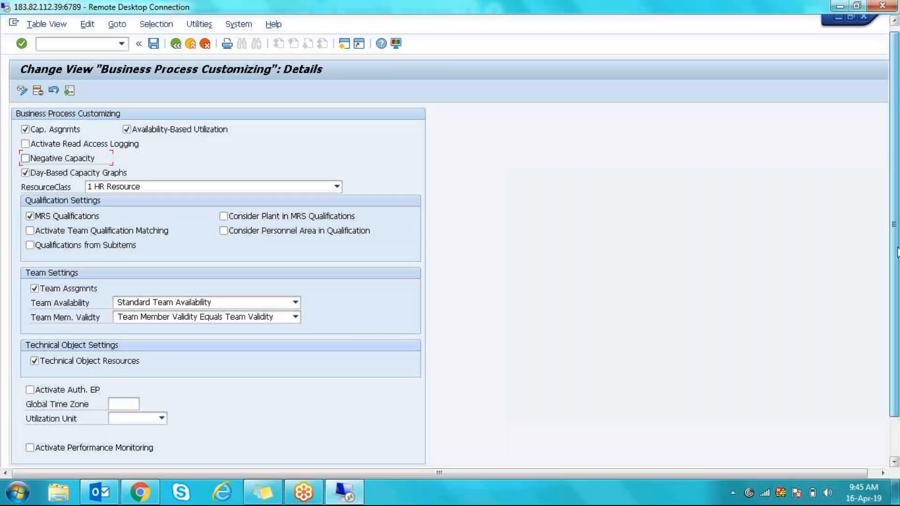
{"action": "left_click_drag", "start_coordinate": [897, 249], "coordinate": [898, 300]}
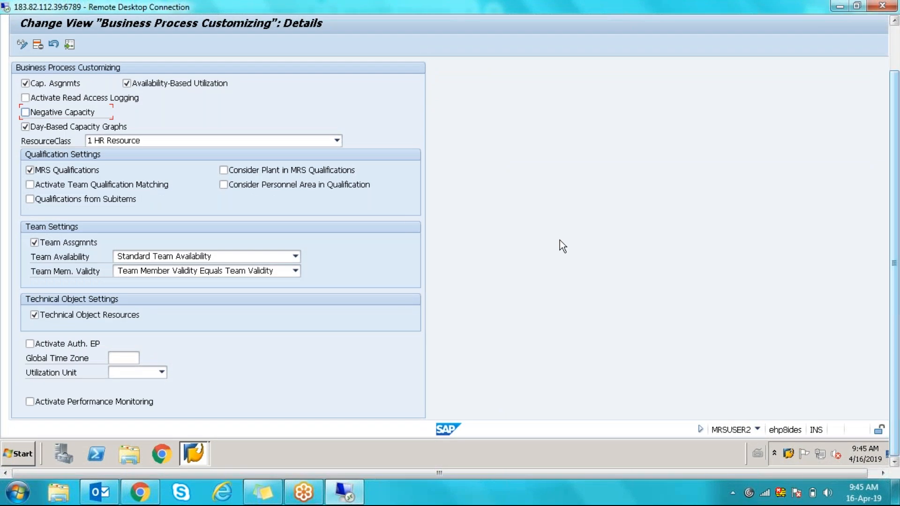
{"action": "left_click", "coordinate": [25, 98]}
{"action": "key", "text": "F1"}
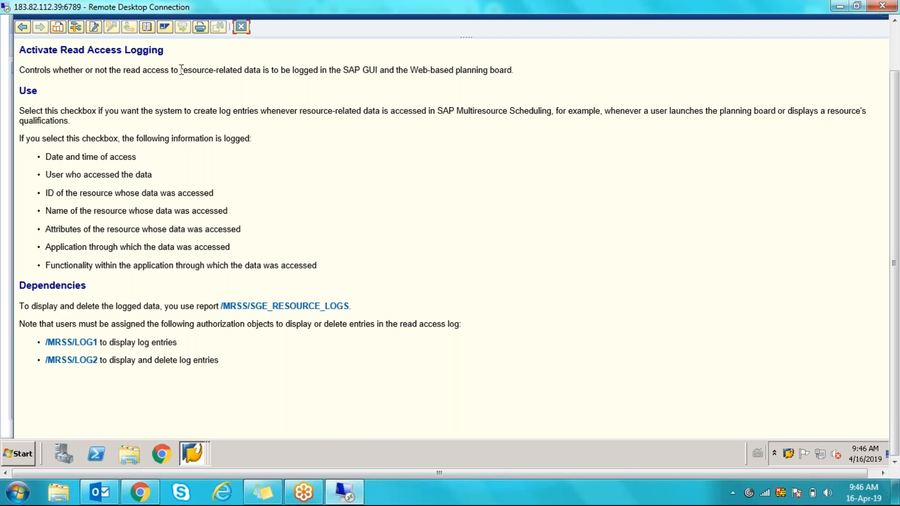
- Review the resource-related logging text in the Read Access Logging help, then close it
{"action": "left_click_drag", "start_coordinate": [190, 71], "coordinate": [225, 79]}
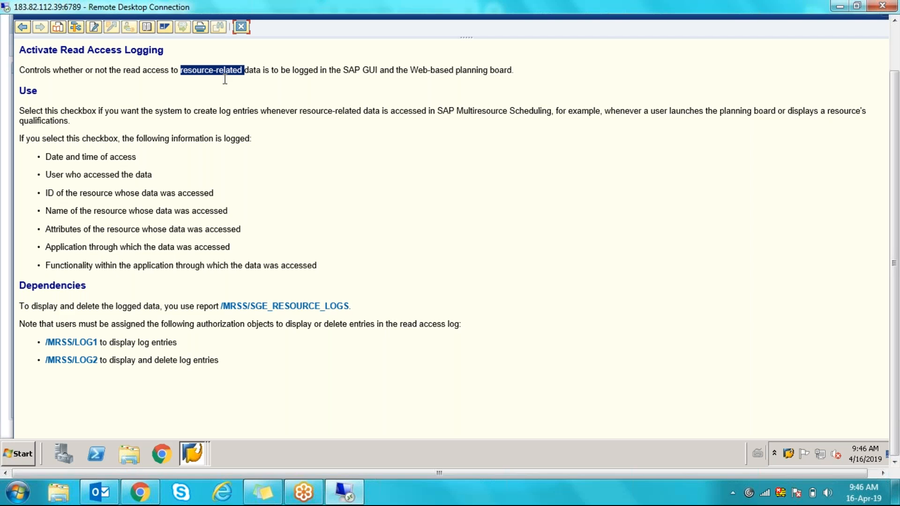
{"action": "left_click", "coordinate": [244, 29]}
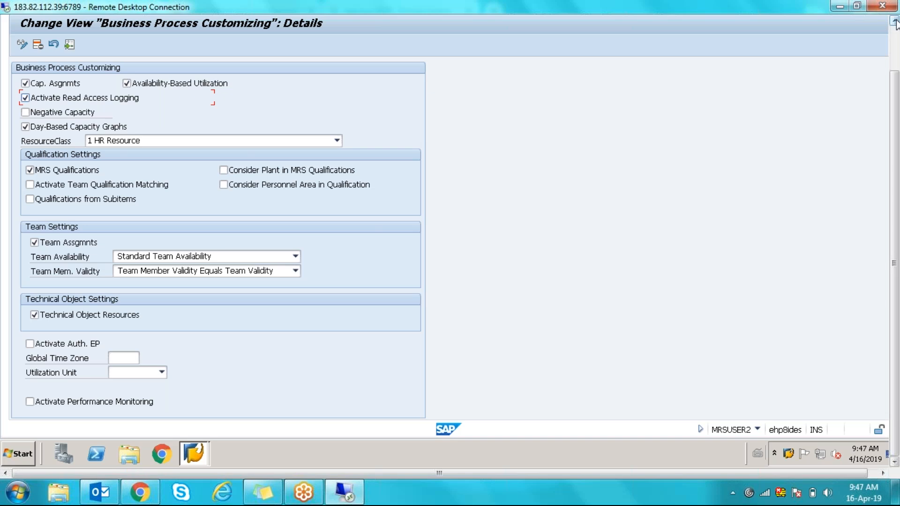
- Uncheck the MRS Qualifications box at the top of the customizing details
{"action": "left_click", "coordinate": [894, 22]}
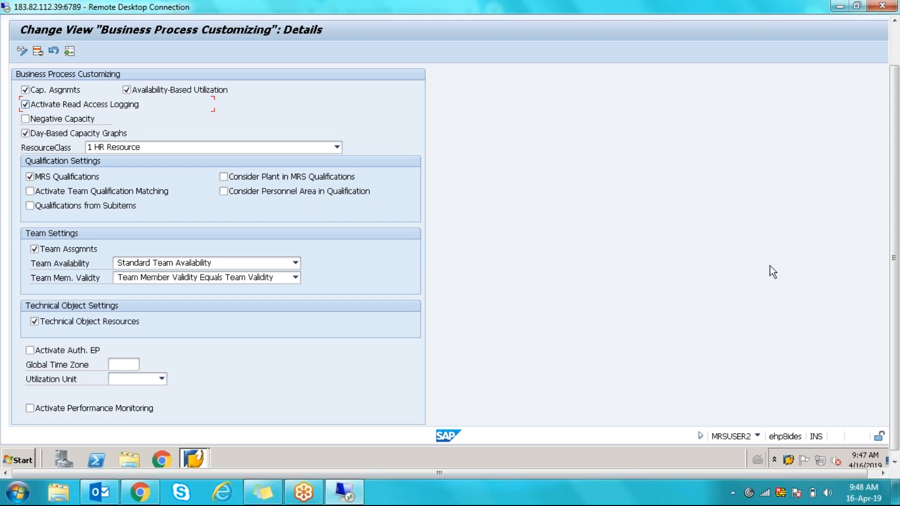
{"action": "left_click", "coordinate": [895, 52]}
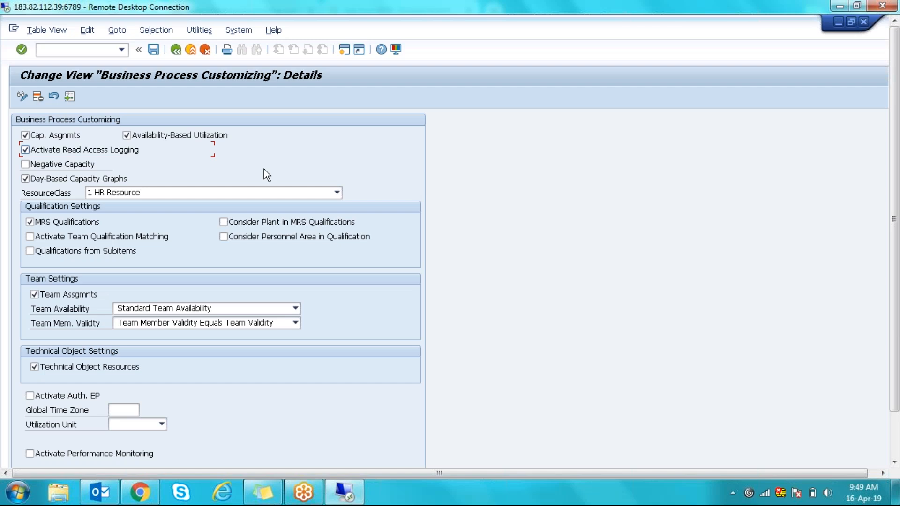
{"action": "left_click", "coordinate": [27, 224]}
{"action": "left_click", "coordinate": [286, 225]}
{"action": "left_click", "coordinate": [277, 237]}
{"action": "left_click", "coordinate": [278, 237]}
- Check Qualifications from Subitems, view its F1 help, then close the help
{"action": "left_click", "coordinate": [30, 252]}
{"action": "key", "text": "F1"}
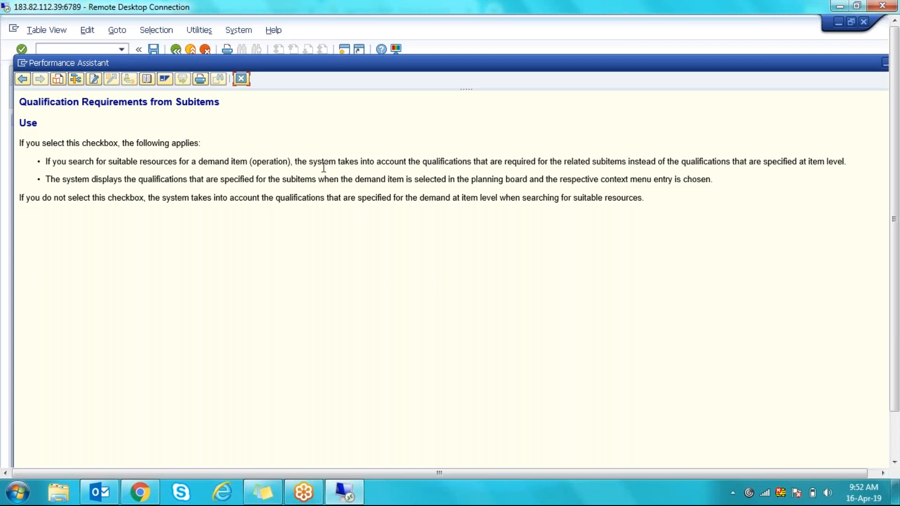
{"action": "left_click", "coordinate": [241, 80]}
- Clear the Qualifications from Subitems checkbox so all qualification settings are off
{"action": "left_click", "coordinate": [49, 254]}
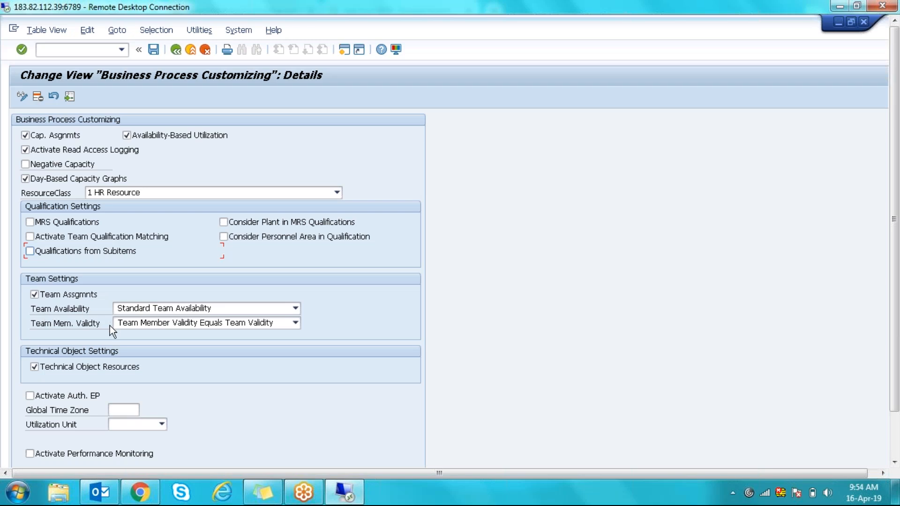
- Review the Team Availability choices (Standard, Minimum, Basic) and show the field's F1 help
{"action": "left_click", "coordinate": [224, 308]}
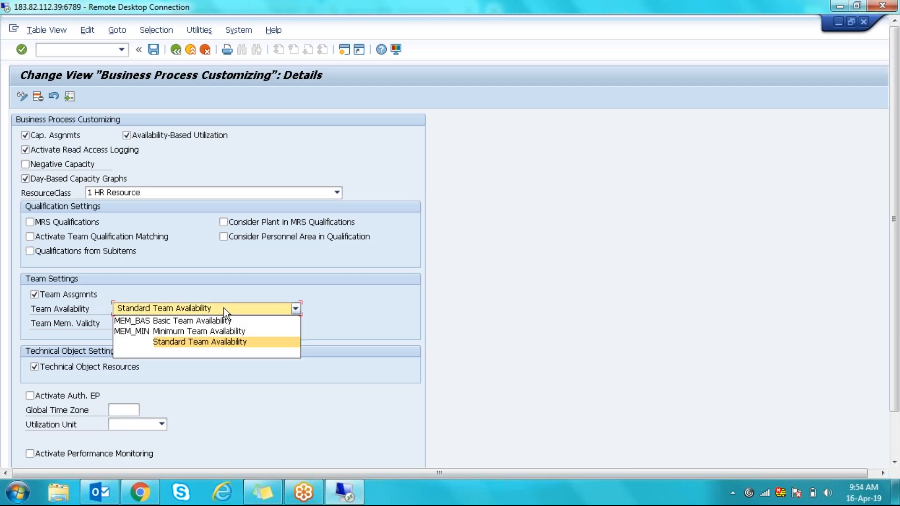
{"action": "left_click", "coordinate": [401, 329]}
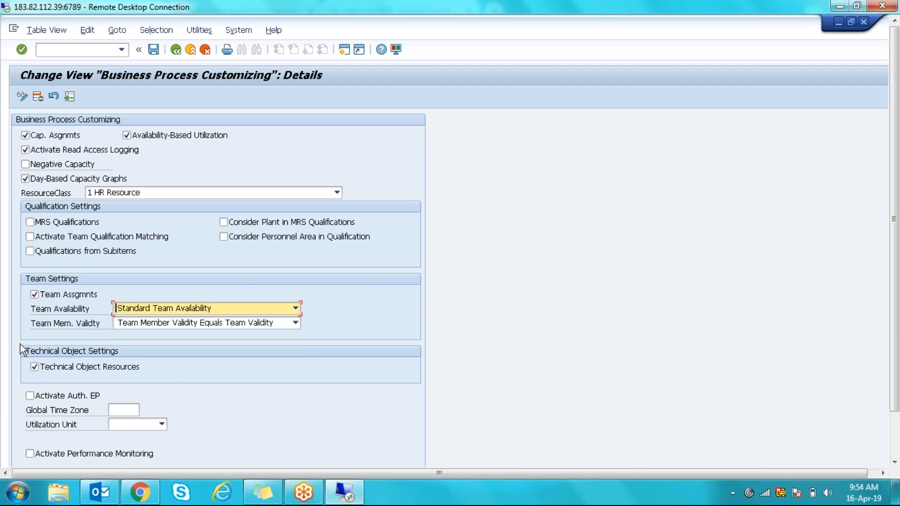
{"action": "left_click", "coordinate": [196, 309]}
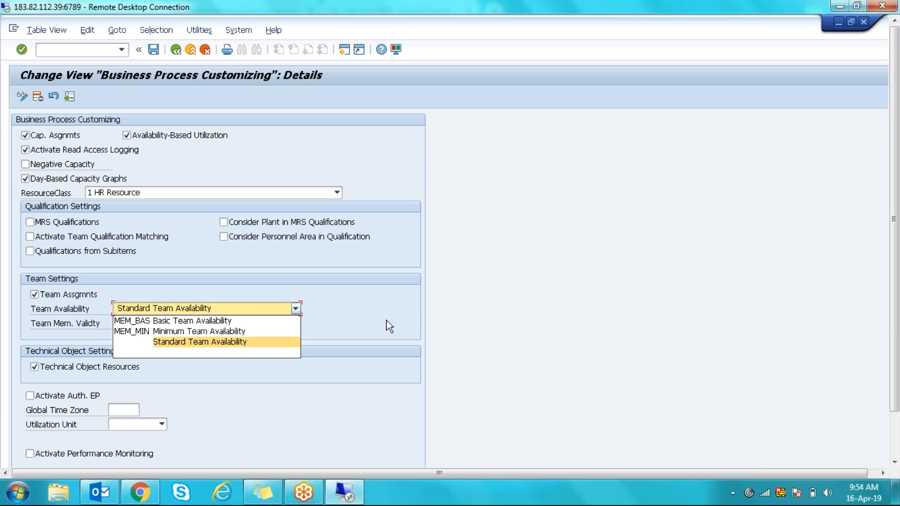
{"action": "key", "text": "F1"}
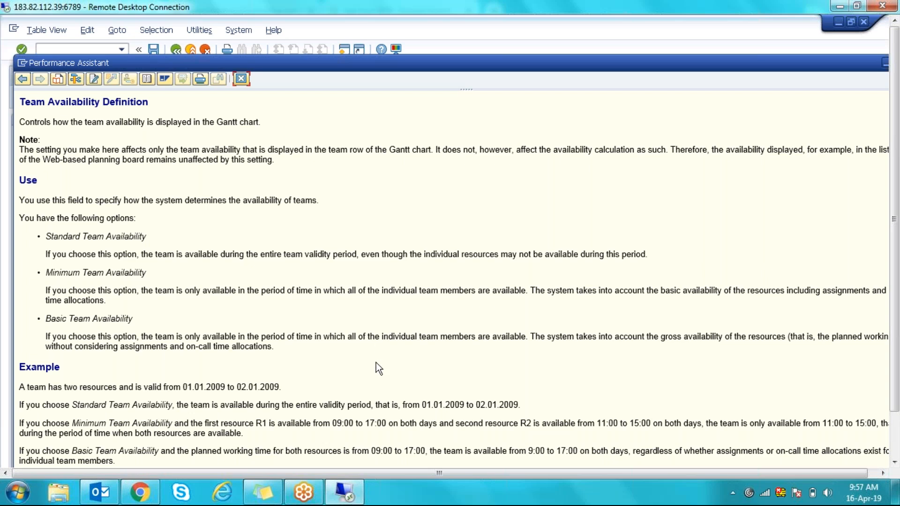
- Reopen the Team Availability F1 help and highlight the Minimum Team Availability explanation
{"action": "left_click", "coordinate": [247, 80]}
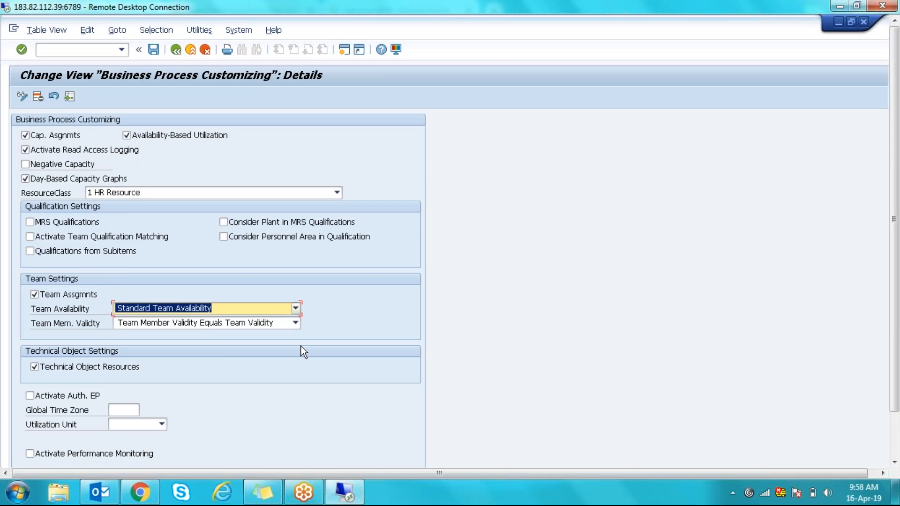
{"action": "key", "text": "F1"}
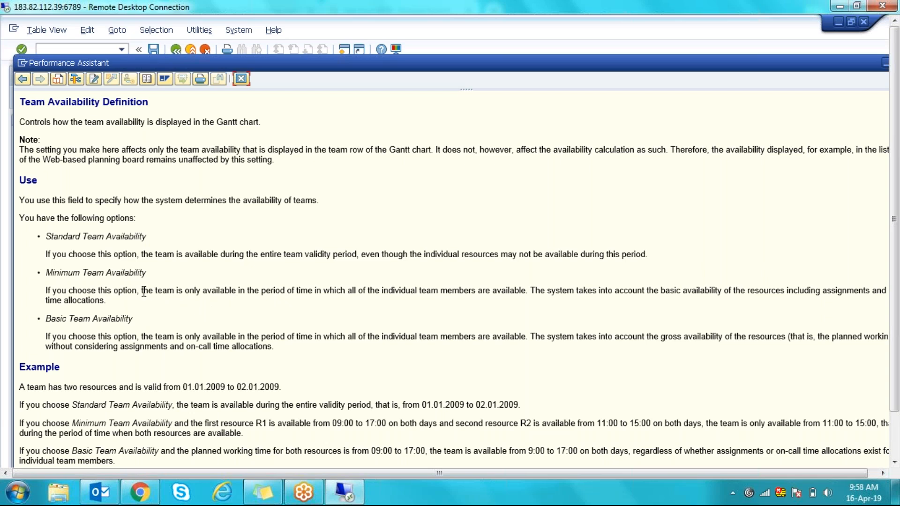
{"action": "left_click_drag", "start_coordinate": [142, 291], "coordinate": [524, 295]}
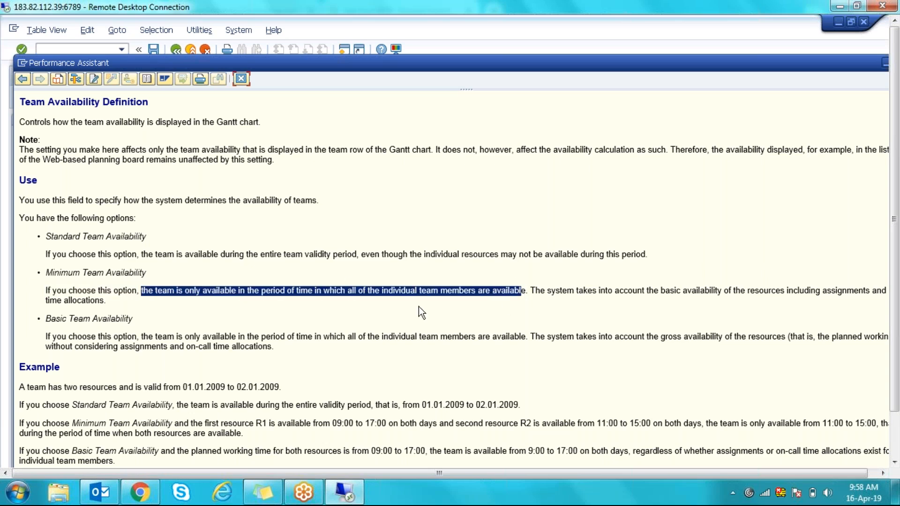
{"action": "left_click", "coordinate": [350, 293]}
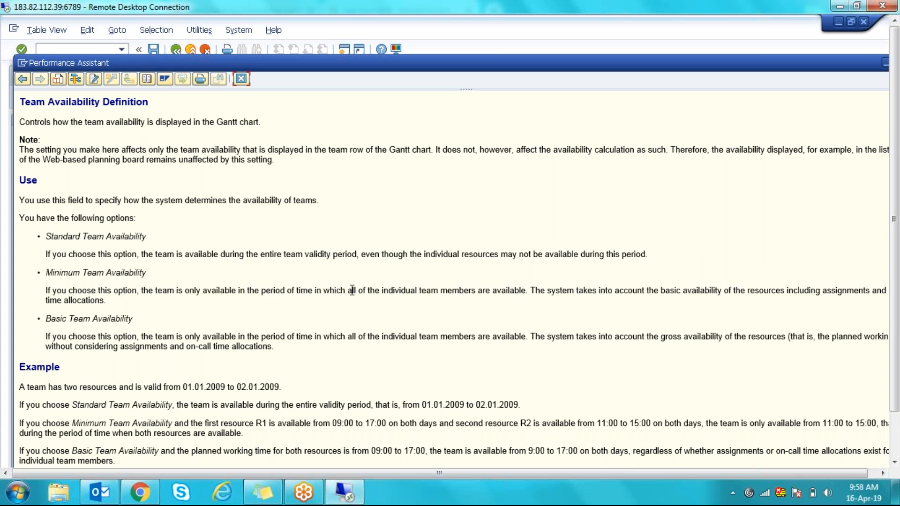
{"action": "left_click_drag", "start_coordinate": [347, 291], "coordinate": [526, 291]}
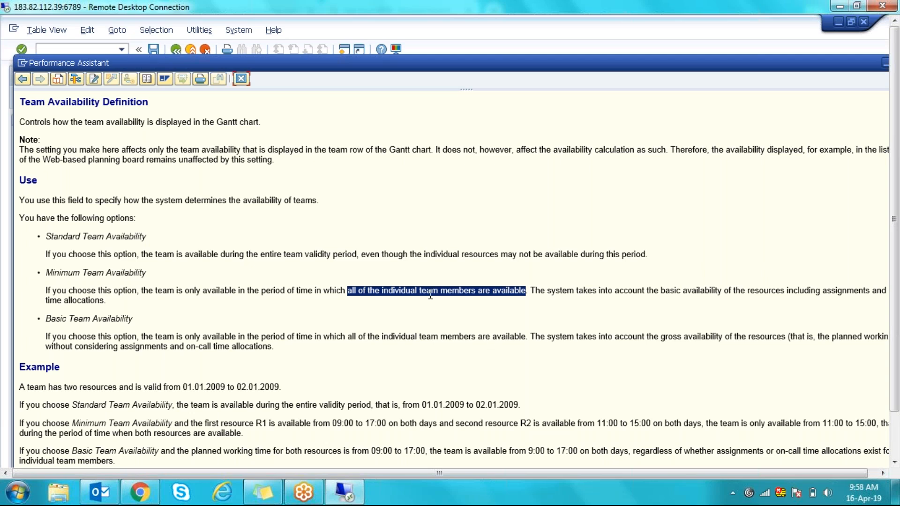
{"action": "left_click", "coordinate": [298, 294]}
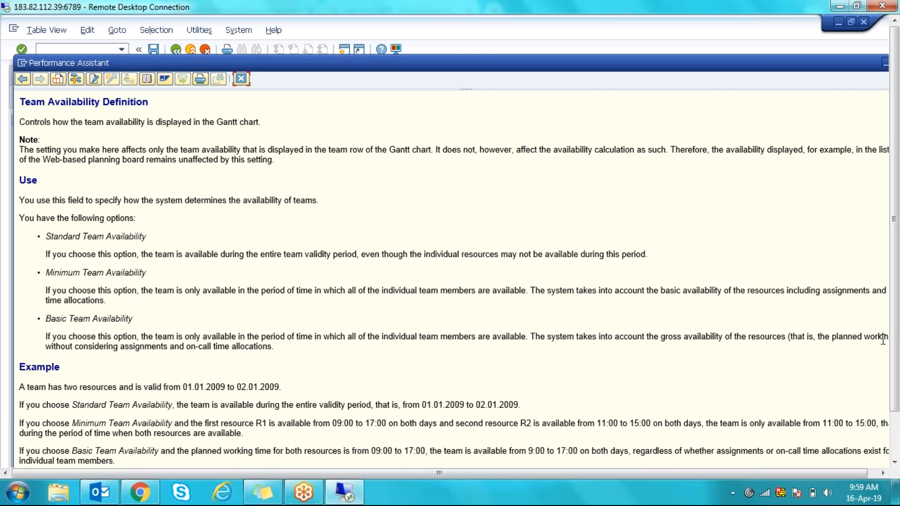
{"action": "left_click", "coordinate": [883, 473]}
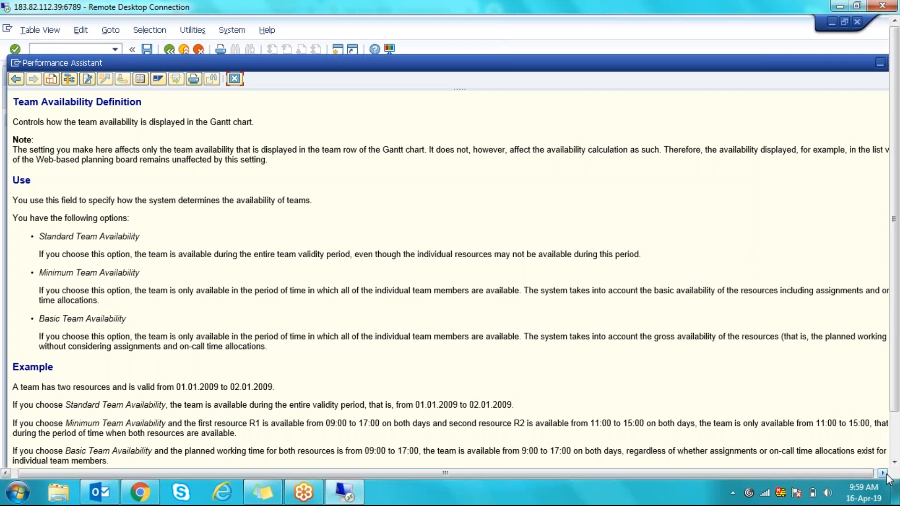
{"action": "left_click", "coordinate": [883, 473]}
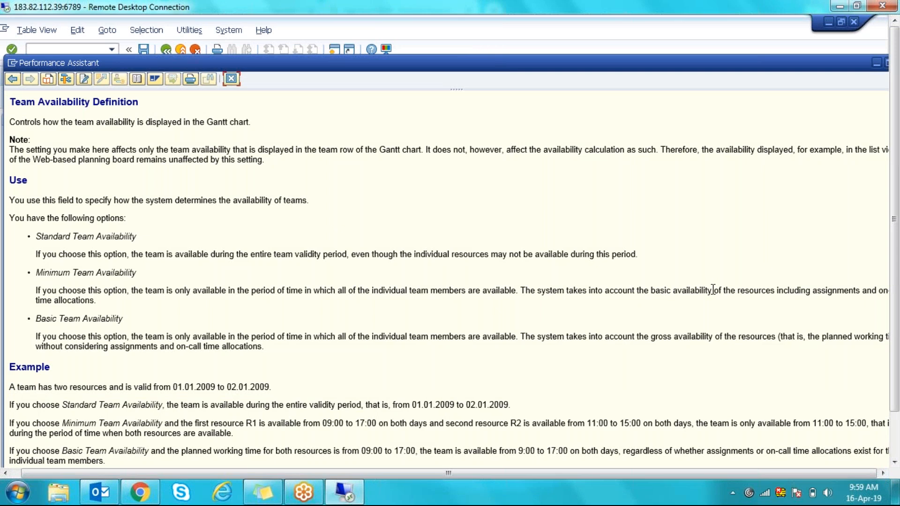
{"action": "left_click_drag", "start_coordinate": [872, 291], "coordinate": [894, 296]}
{"action": "left_click_drag", "start_coordinate": [816, 290], "coordinate": [857, 303]}
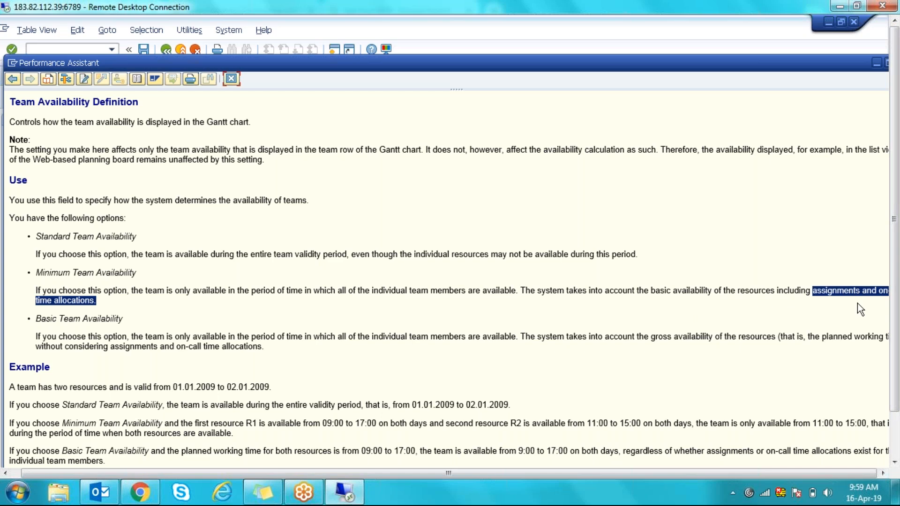
{"action": "left_click", "coordinate": [857, 303]}
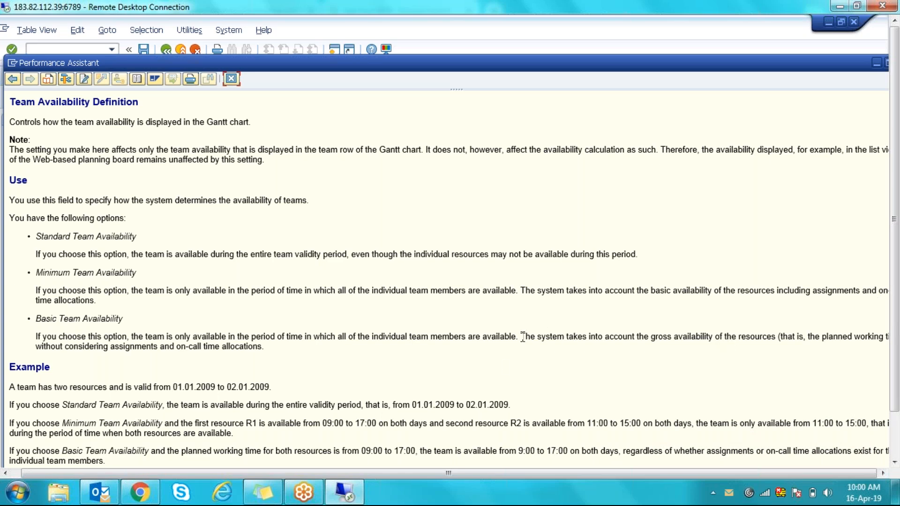
- Highlight the Basic Team Availability and gross availability explanation, then close the help
{"action": "left_click_drag", "start_coordinate": [523, 336], "coordinate": [896, 341]}
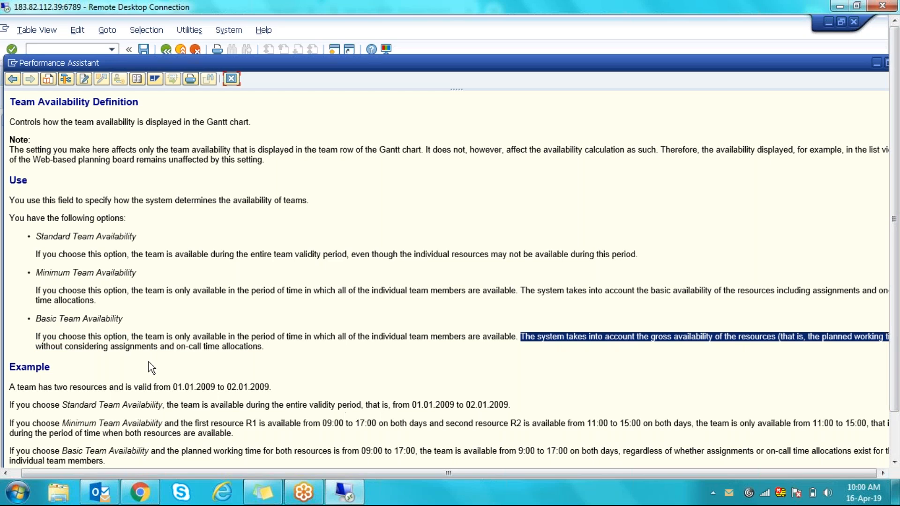
{"action": "left_click", "coordinate": [97, 364]}
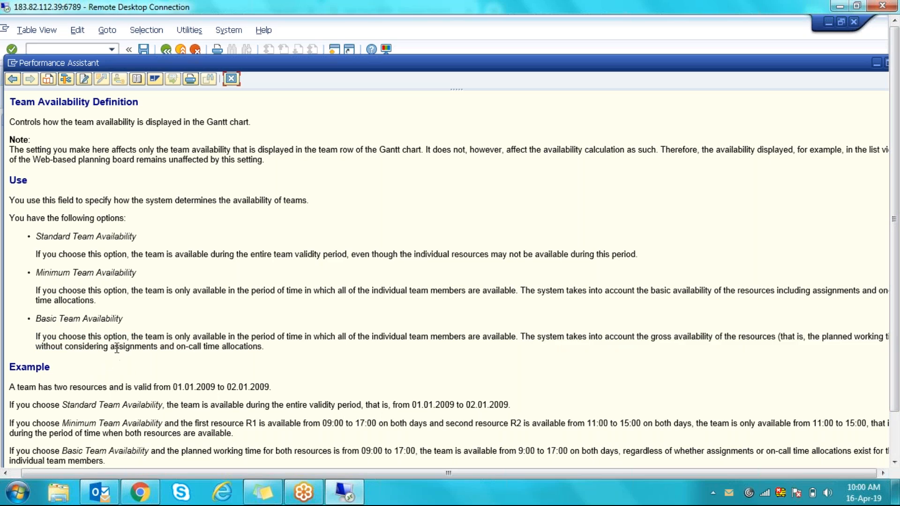
{"action": "left_click_drag", "start_coordinate": [111, 346], "coordinate": [260, 347]}
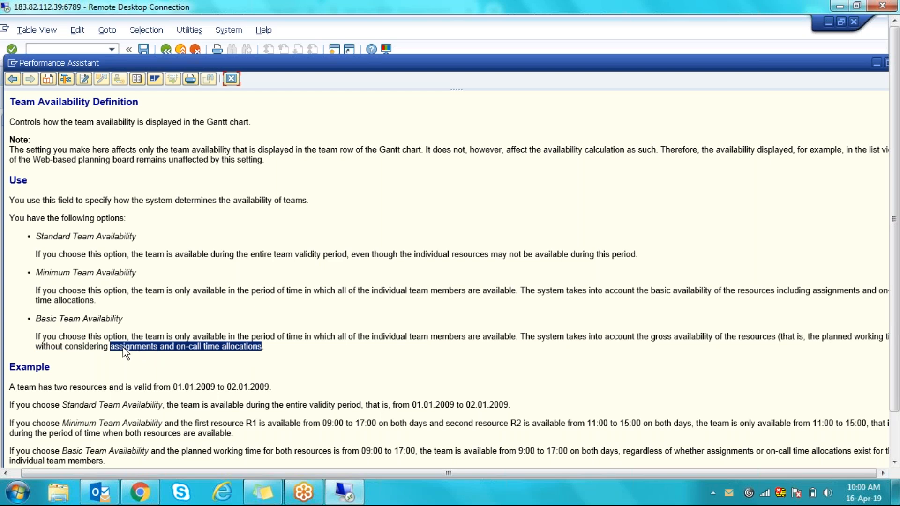
{"action": "double_click", "coordinate": [211, 361]}
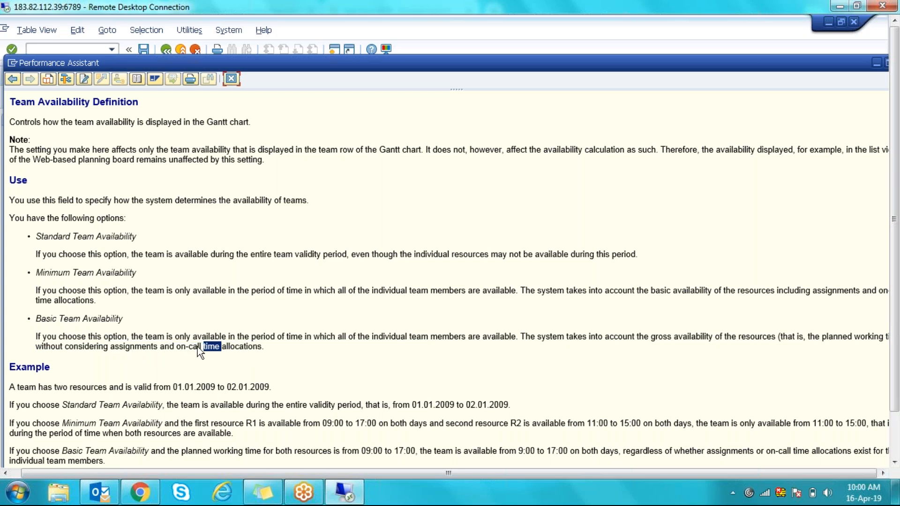
{"action": "left_click", "coordinate": [523, 290]}
{"action": "left_click", "coordinate": [548, 317], "text": "shift"}
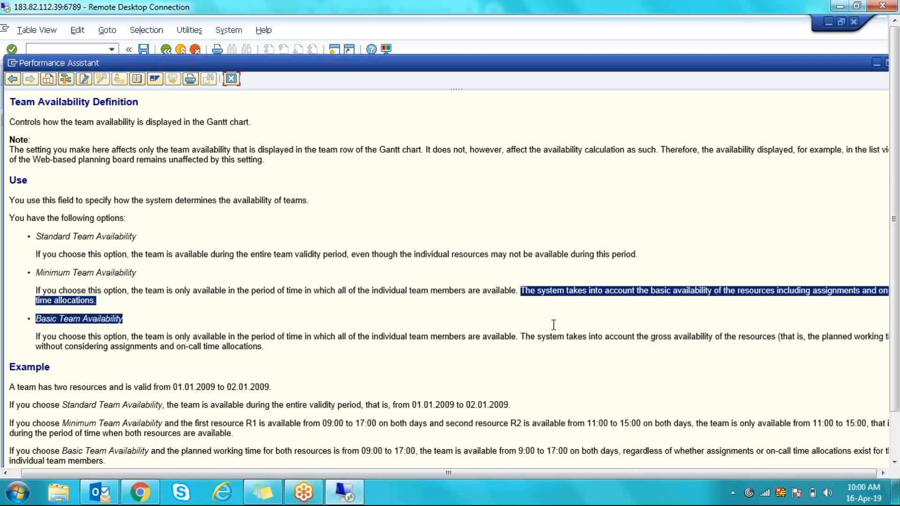
{"action": "left_click", "coordinate": [525, 341]}
{"action": "left_click_drag", "start_coordinate": [519, 290], "coordinate": [694, 309]}
{"action": "left_click_drag", "start_coordinate": [520, 337], "coordinate": [661, 352]}
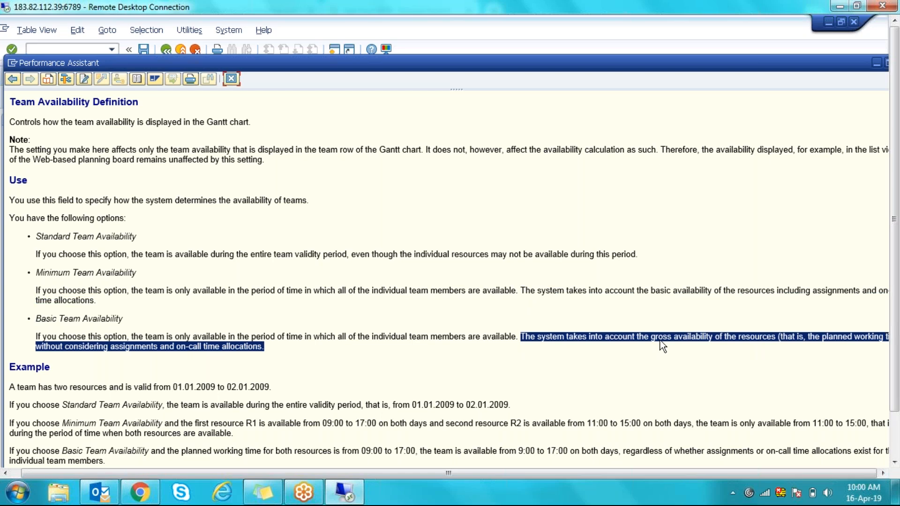
{"action": "left_click", "coordinate": [659, 341]}
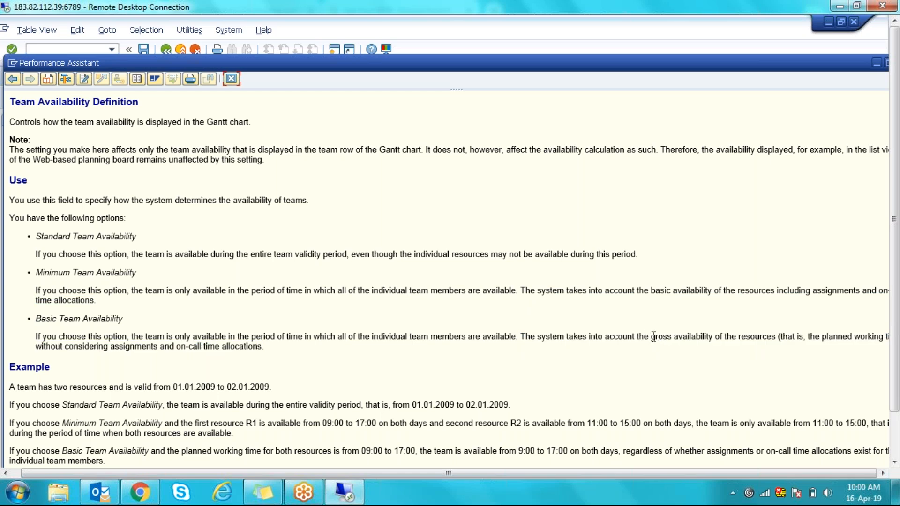
{"action": "left_click_drag", "start_coordinate": [651, 337], "coordinate": [706, 338]}
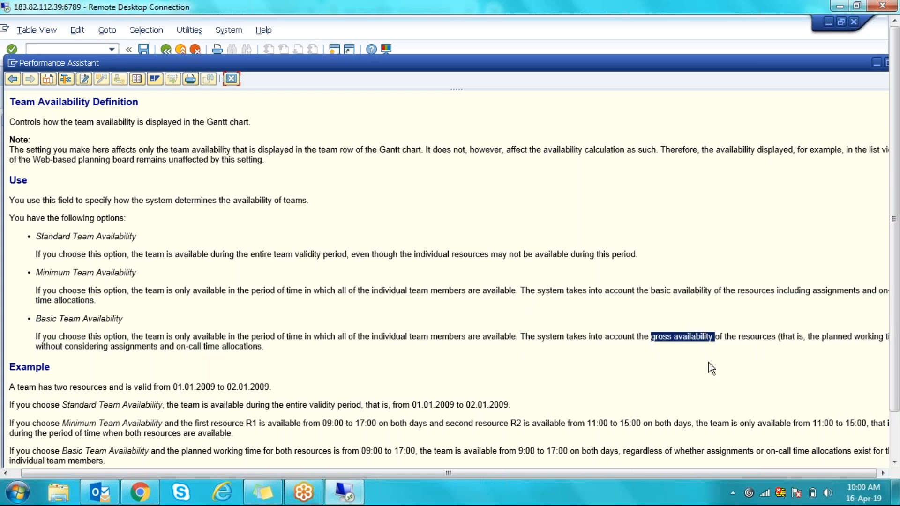
{"action": "left_click", "coordinate": [291, 131]}
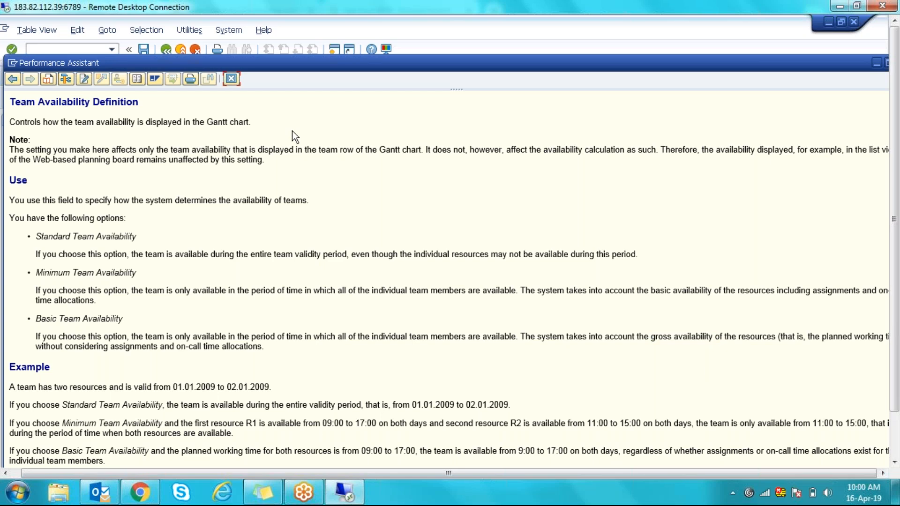
{"action": "left_click", "coordinate": [237, 82]}
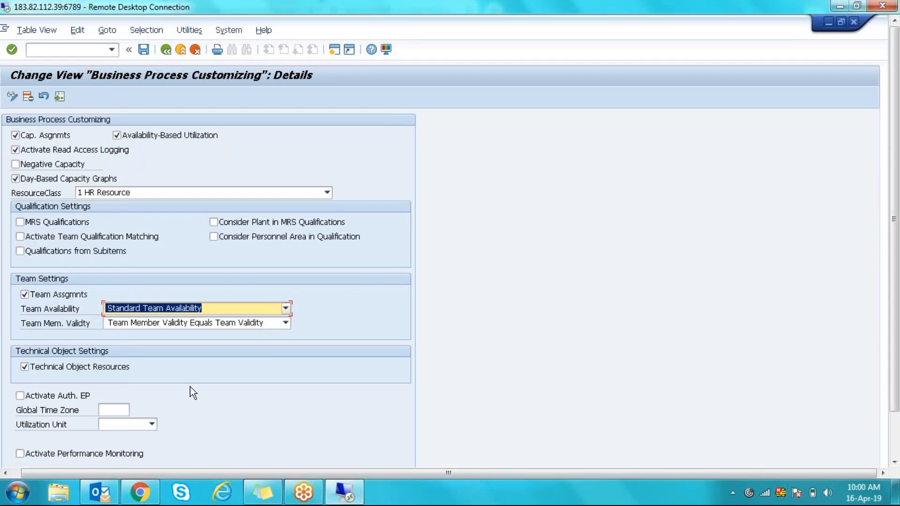
- From the desktop, open 1. MRS-Configuration Guide in D:\Pendrive Backup\MRS
{"action": "mouse_move", "coordinate": [304, 492]}
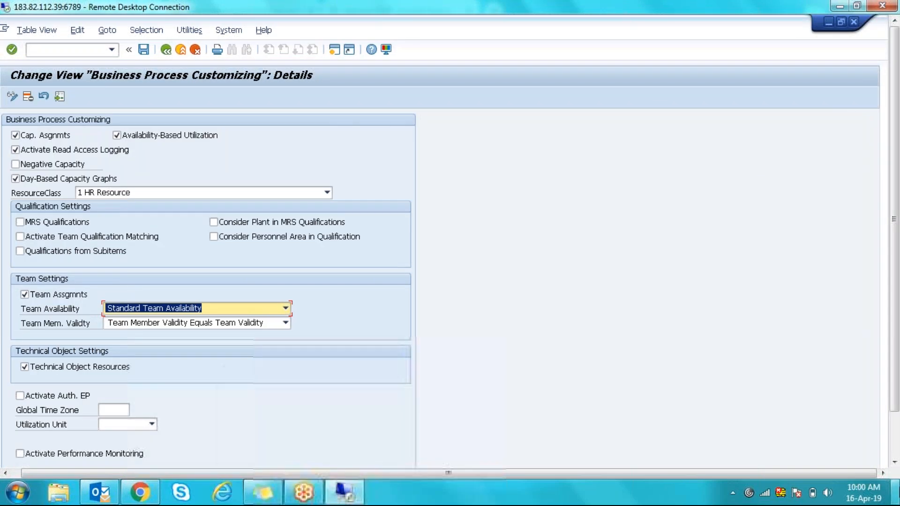
{"action": "left_click", "coordinate": [897, 492]}
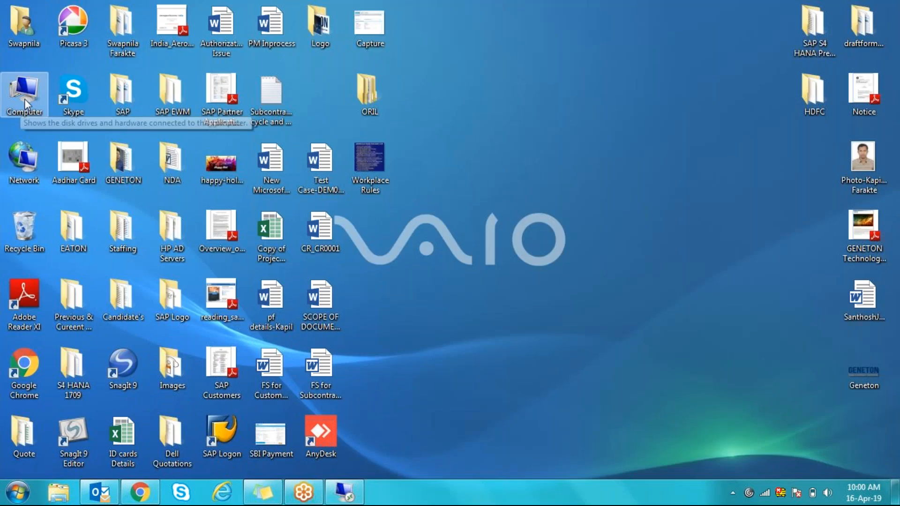
{"action": "double_click", "coordinate": [25, 99]}
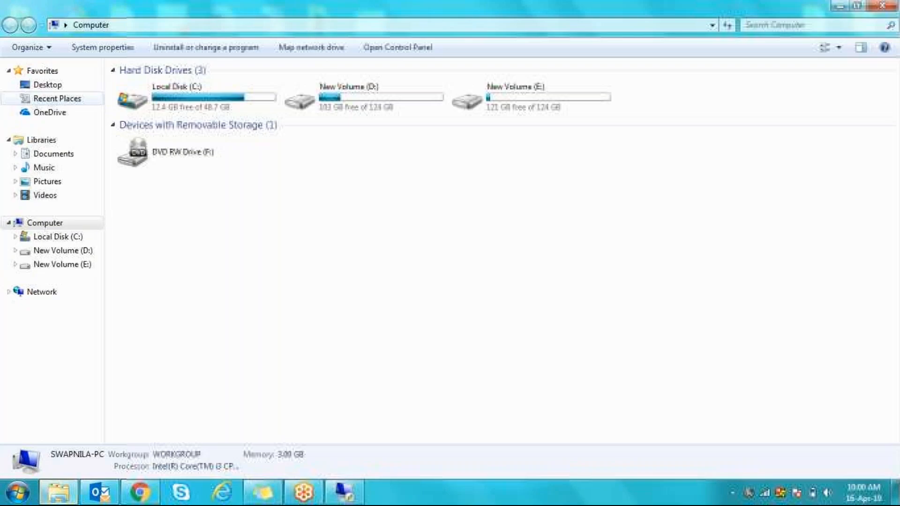
{"action": "double_click", "coordinate": [380, 106]}
{"action": "double_click", "coordinate": [162, 157]}
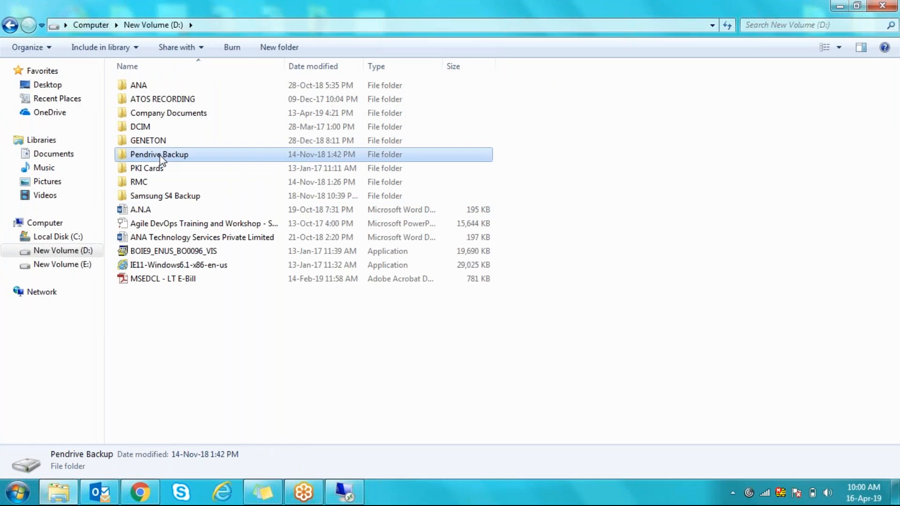
{"action": "double_click", "coordinate": [143, 196]}
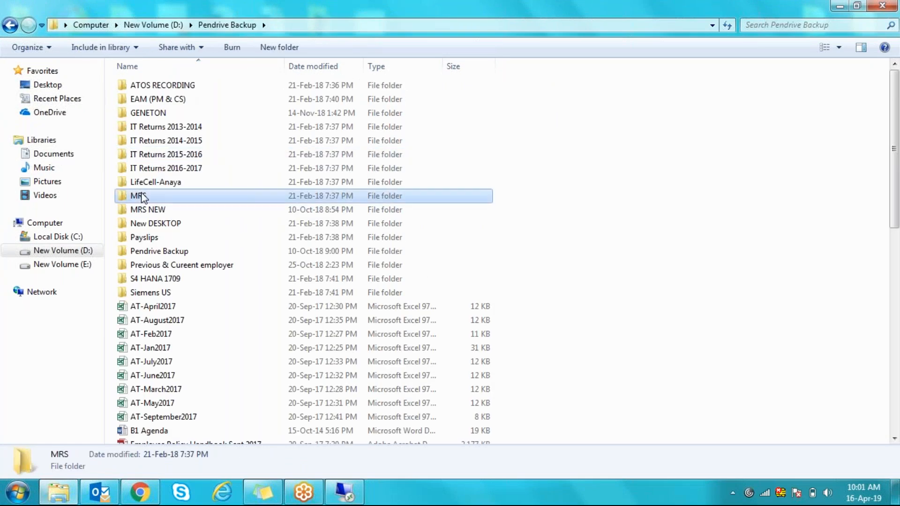
{"action": "double_click", "coordinate": [178, 99]}
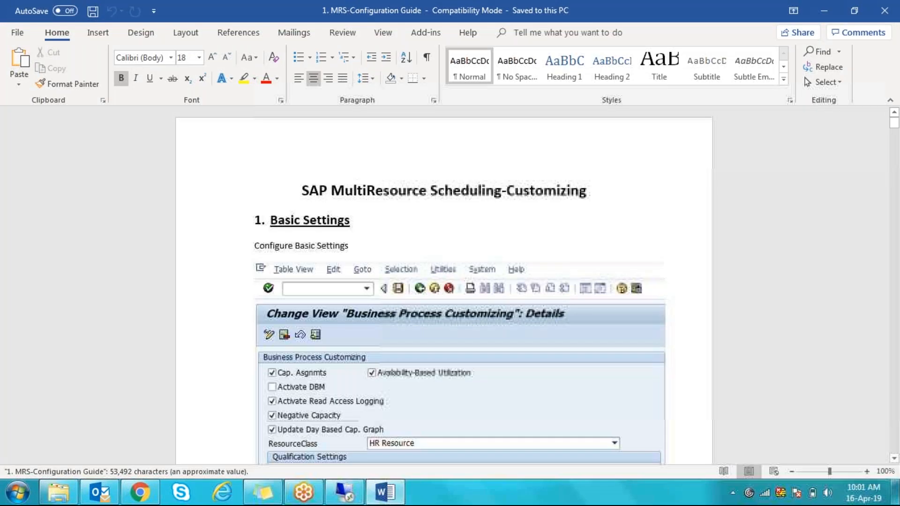
- Find the guide's screenshot showing Basic Team Availability, then go back to the SAP session
{"action": "mouse_move", "coordinate": [894, 123]}
{"action": "left_mouse_down"}
{"action": "mouse_move", "coordinate": [896, 133]}
{"action": "mouse_move", "coordinate": [894, 121]}
{"action": "left_mouse_up"}
{"action": "left_click", "coordinate": [327, 457]}
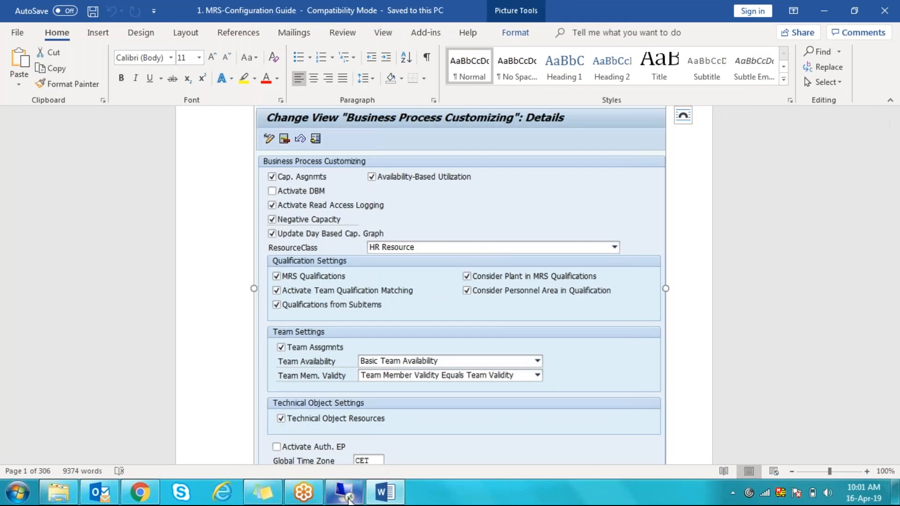
{"action": "left_click", "coordinate": [347, 498]}
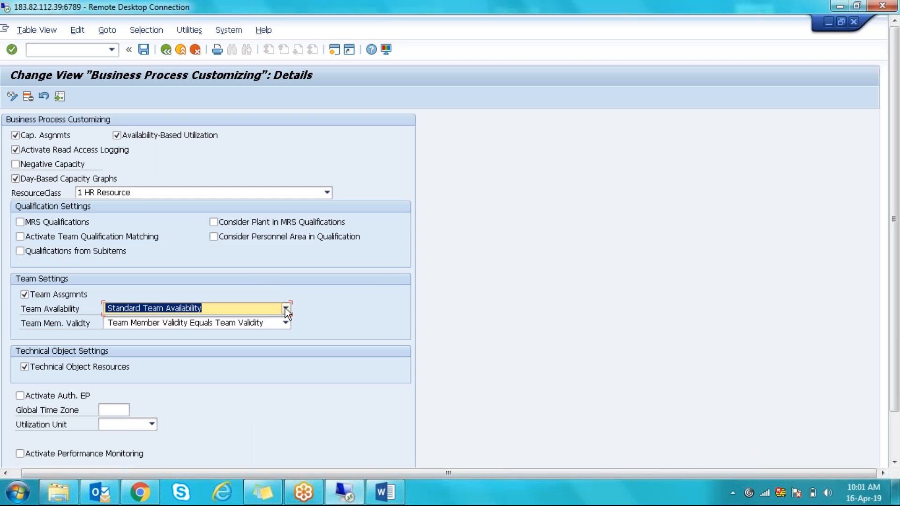
- Set Team Availability to MEM_BAS Basic Team Availability and open the Team Member Validity choices
{"action": "left_click", "coordinate": [285, 308]}
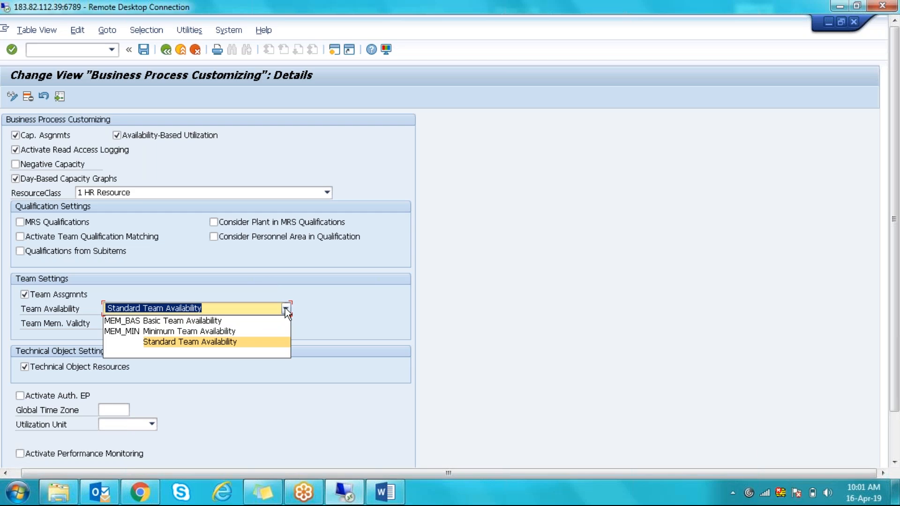
{"action": "left_click", "coordinate": [221, 322]}
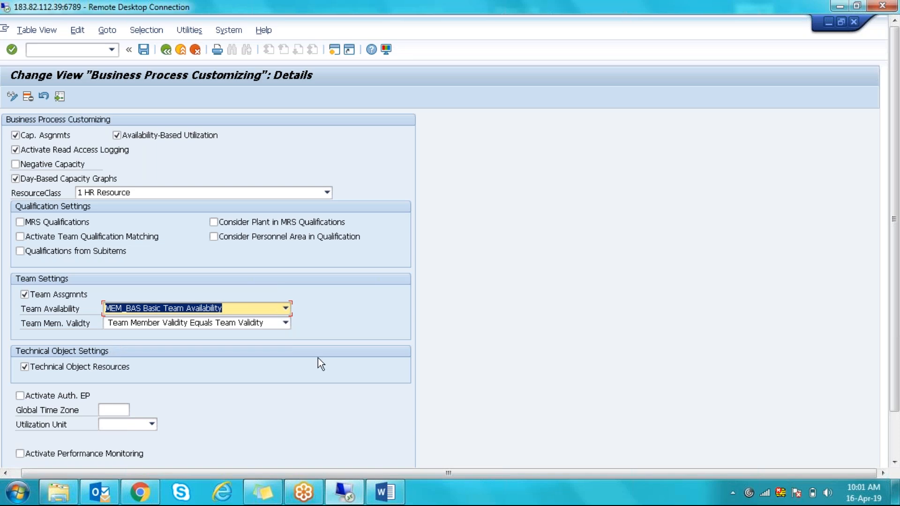
{"action": "left_click", "coordinate": [285, 324]}
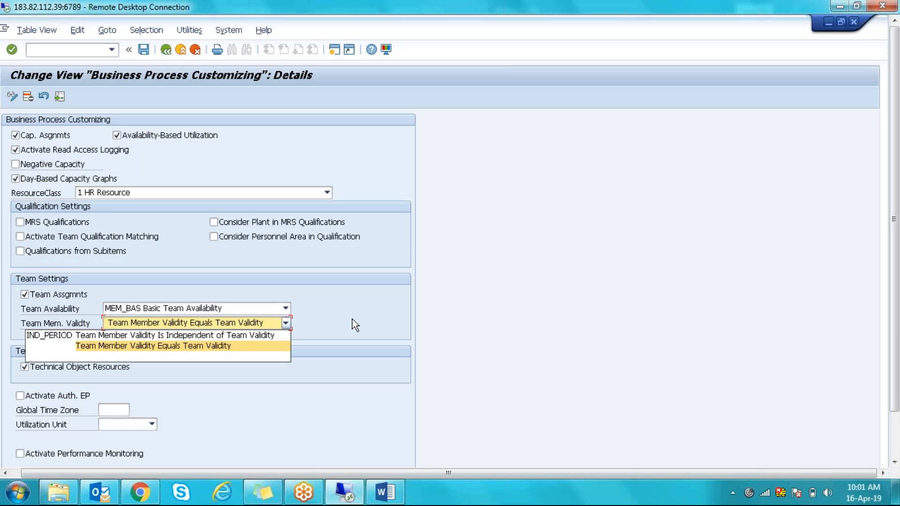
- Show the F1 help for the Team Mem. Validty field
{"action": "key", "text": "F1"}
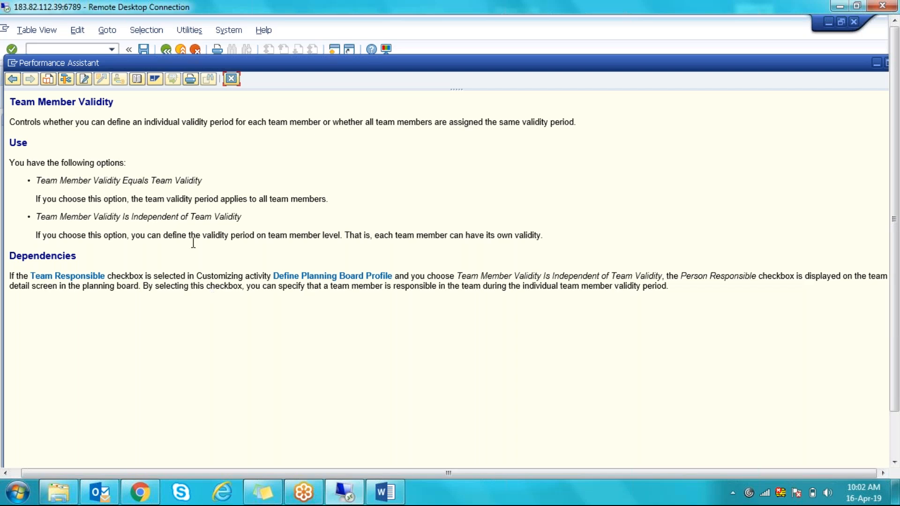
- Close the Team Member Validity help window
{"action": "left_click", "coordinate": [234, 78]}
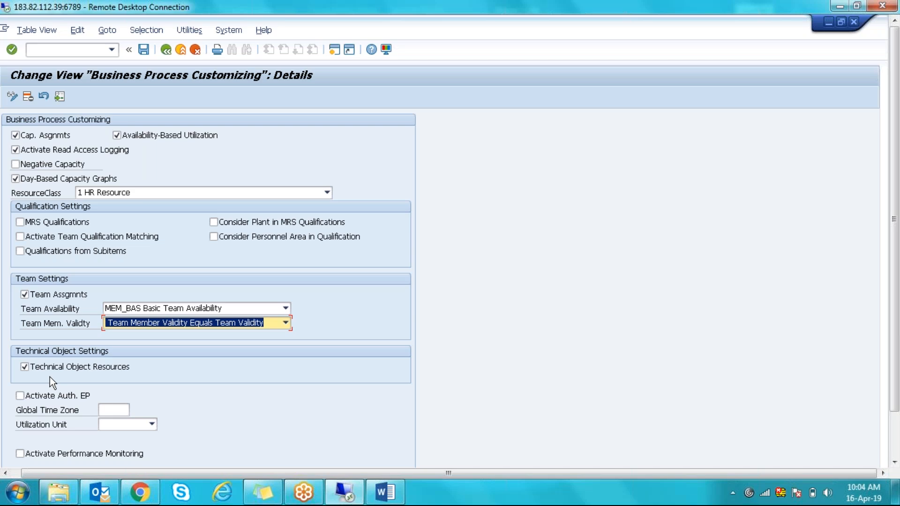
{"action": "left_click", "coordinate": [25, 367]}
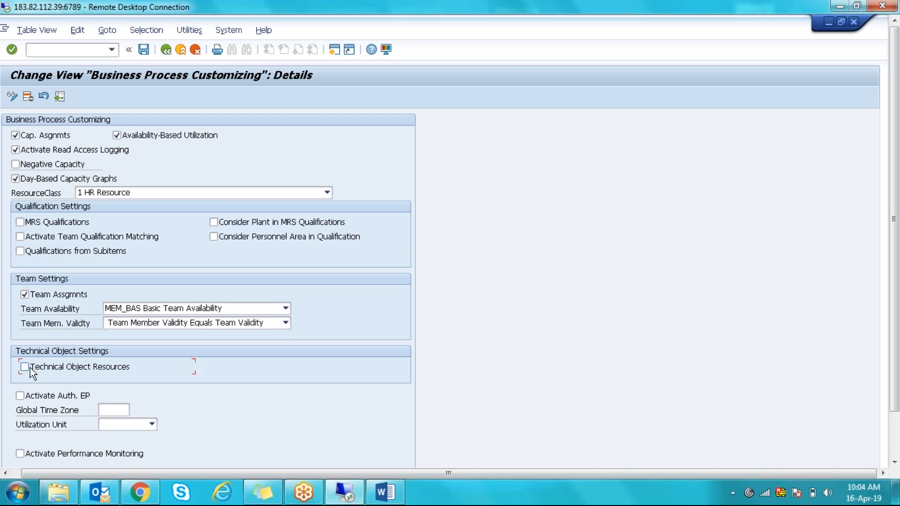
{"action": "key", "text": "F1"}
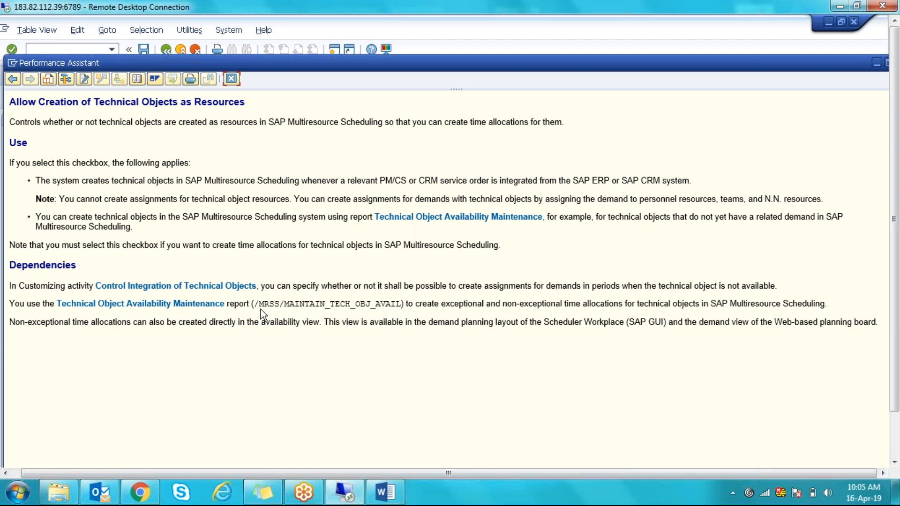
{"action": "left_click_drag", "start_coordinate": [255, 305], "coordinate": [402, 305]}
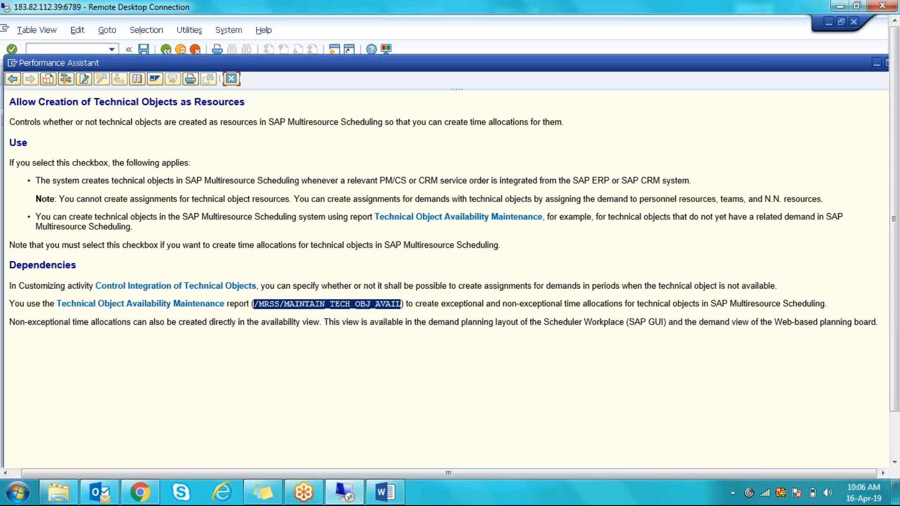
{"action": "left_click", "coordinate": [170, 403]}
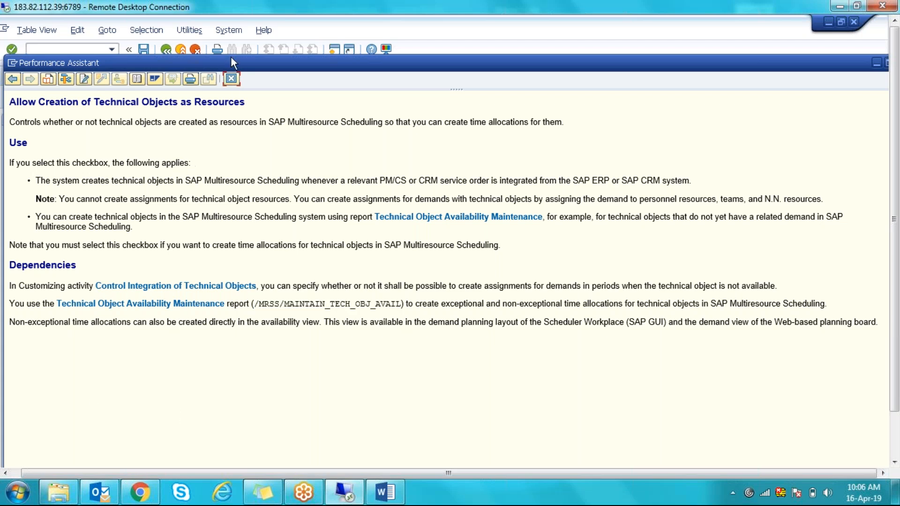
{"action": "left_click", "coordinate": [232, 80]}
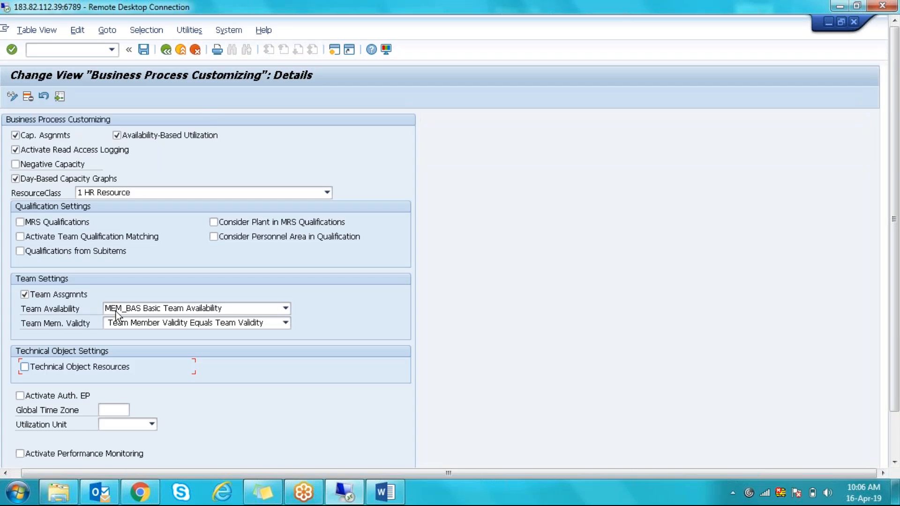
- Tick the Technical Object Resources checkbox again and scroll down the details
{"action": "left_click", "coordinate": [25, 367]}
{"action": "left_click_drag", "start_coordinate": [896, 210], "coordinate": [892, 292]}
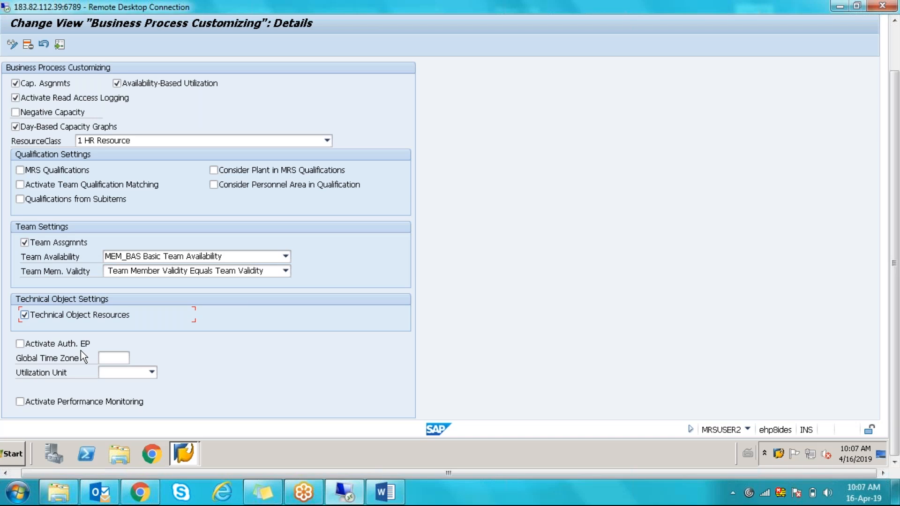
- Enter CET in the Global Time Zone field
{"action": "left_click", "coordinate": [109, 359]}
{"action": "type", "text": "CET"}
{"action": "left_click", "coordinate": [232, 388]}
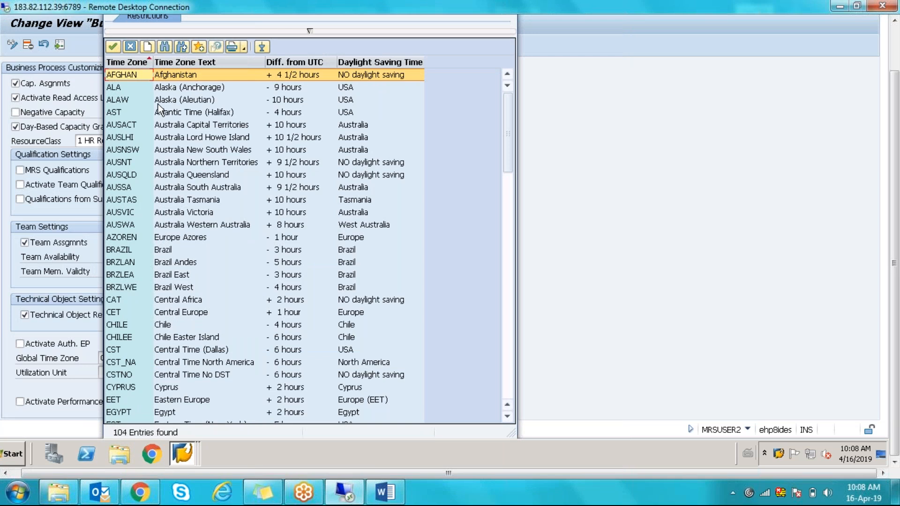
{"action": "left_click", "coordinate": [131, 47]}
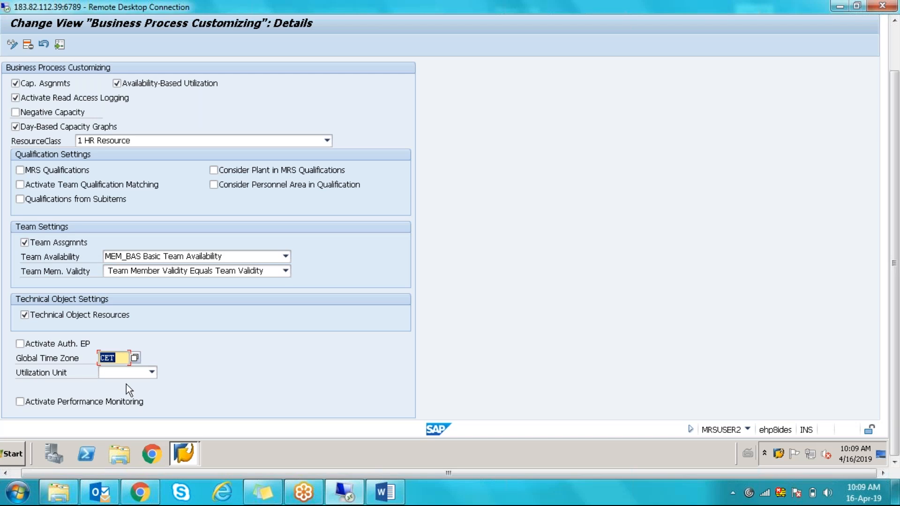
{"action": "left_click", "coordinate": [148, 372]}
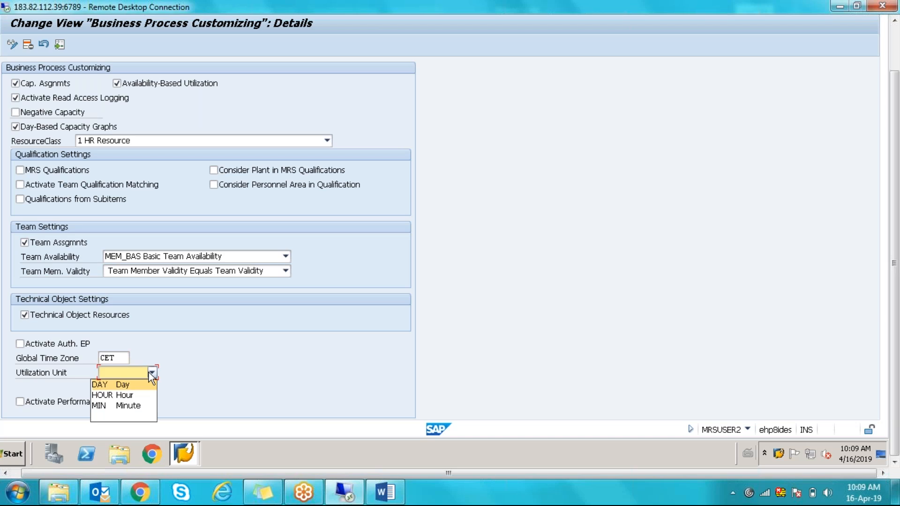
- Choose HOUR Hour as the Utilization Unit and tick Activate Performance Monitoring
{"action": "left_click", "coordinate": [137, 396]}
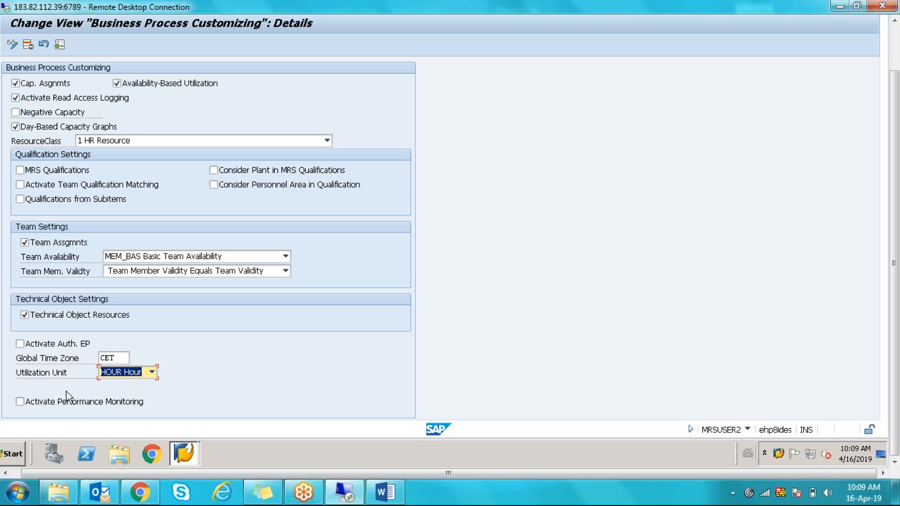
{"action": "left_click", "coordinate": [19, 402]}
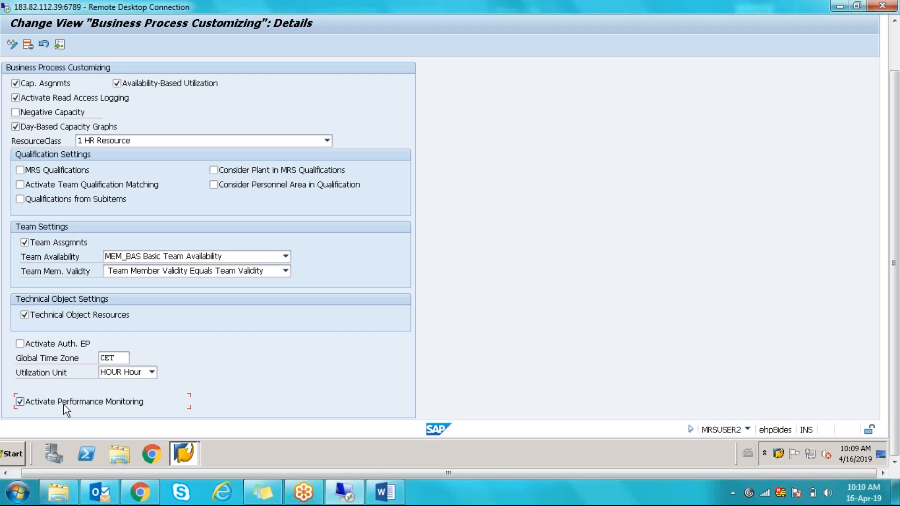
- Save the settings to the pm-mrs customizing request and go back to the Display IMG list
{"action": "left_click", "coordinate": [894, 56]}
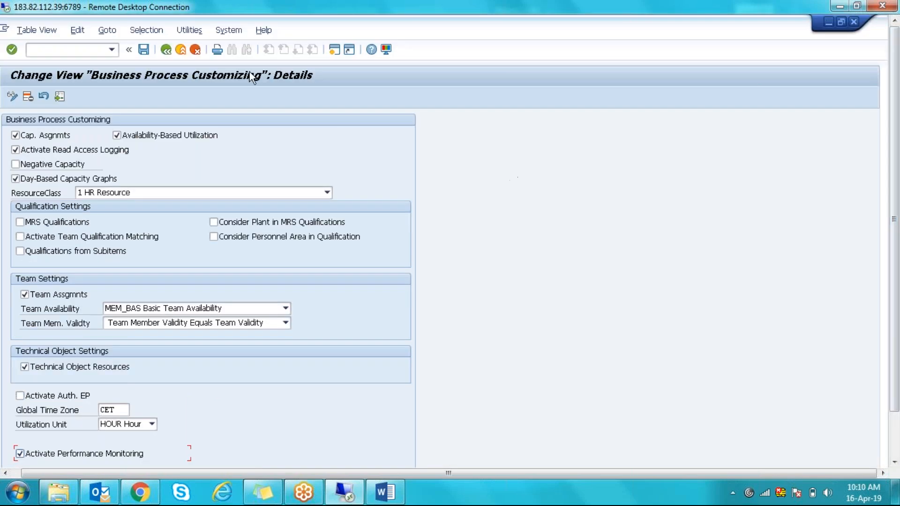
{"action": "left_click", "coordinate": [144, 48]}
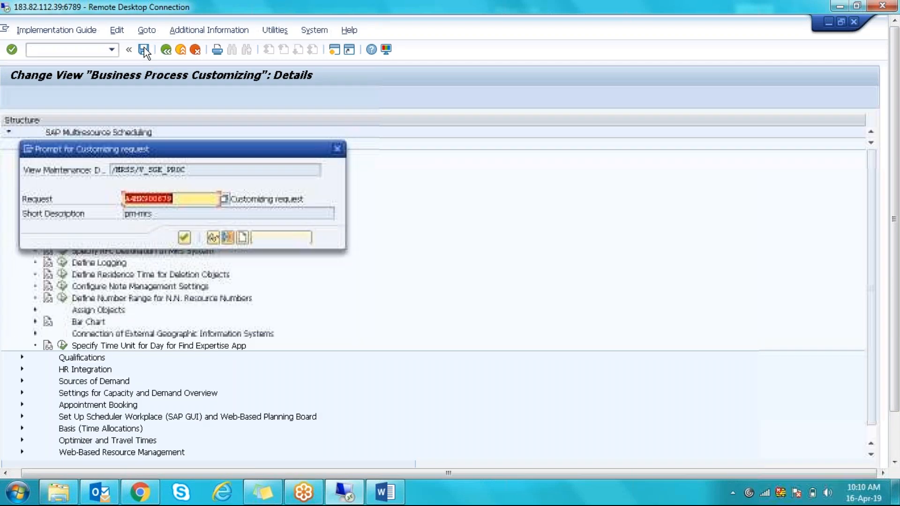
{"action": "left_click", "coordinate": [185, 238]}
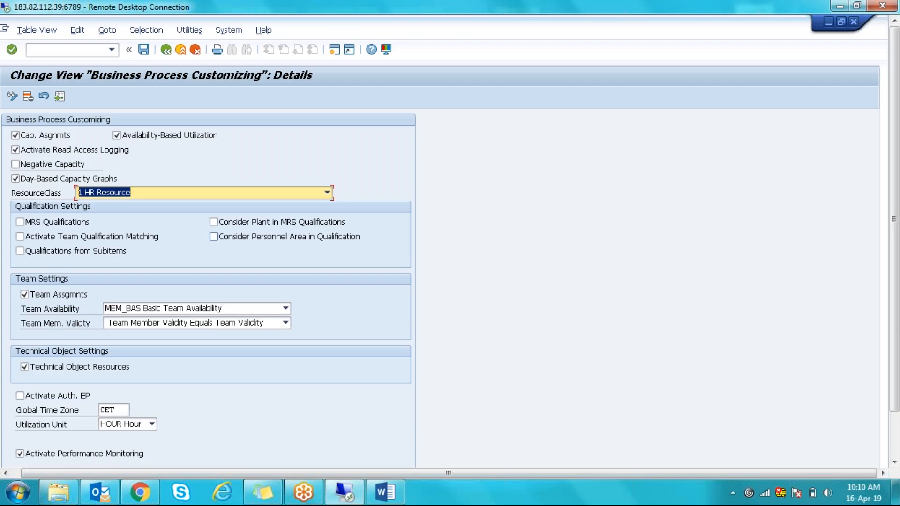
{"action": "key", "text": "F3"}
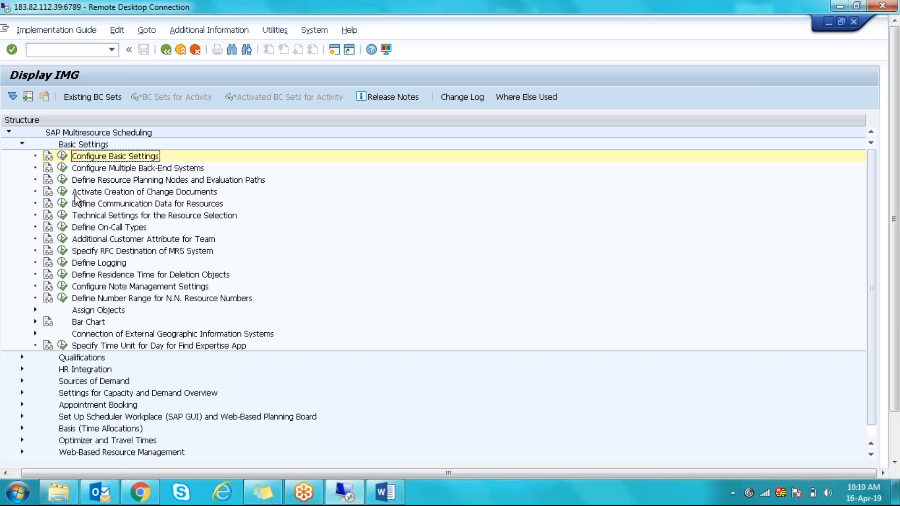
- Rerun Configure Basic Settings, review the Team Availability options and help, keeping MEM_BAS Basic
{"action": "left_click", "coordinate": [108, 170]}
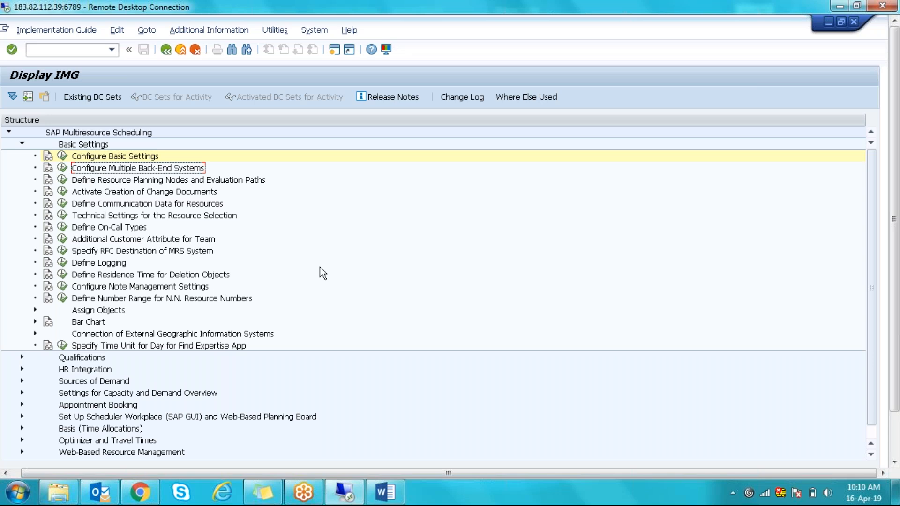
{"action": "left_click", "coordinate": [62, 157]}
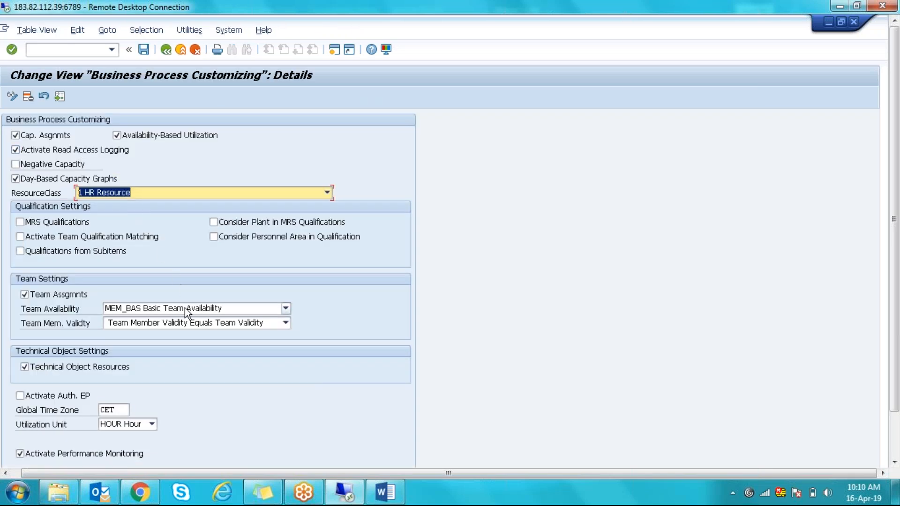
{"action": "left_click", "coordinate": [187, 310]}
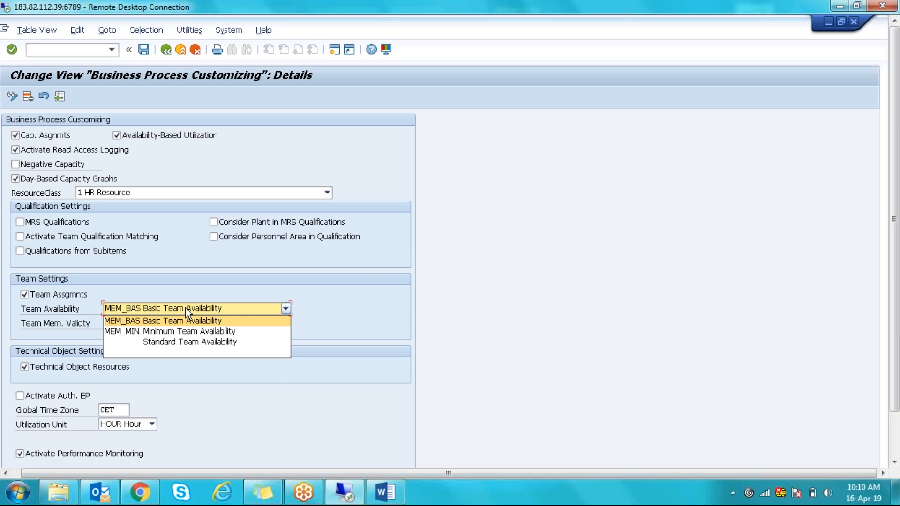
{"action": "left_click", "coordinate": [186, 308]}
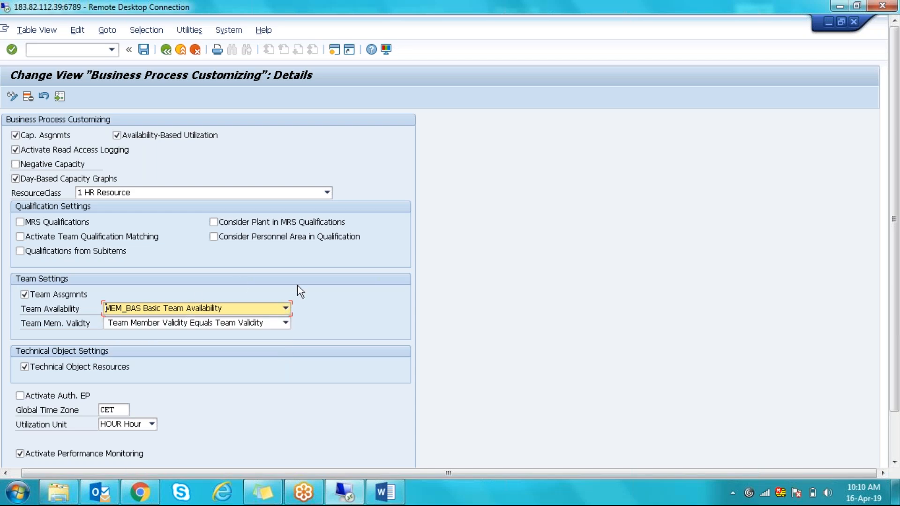
{"action": "key", "text": "F1"}
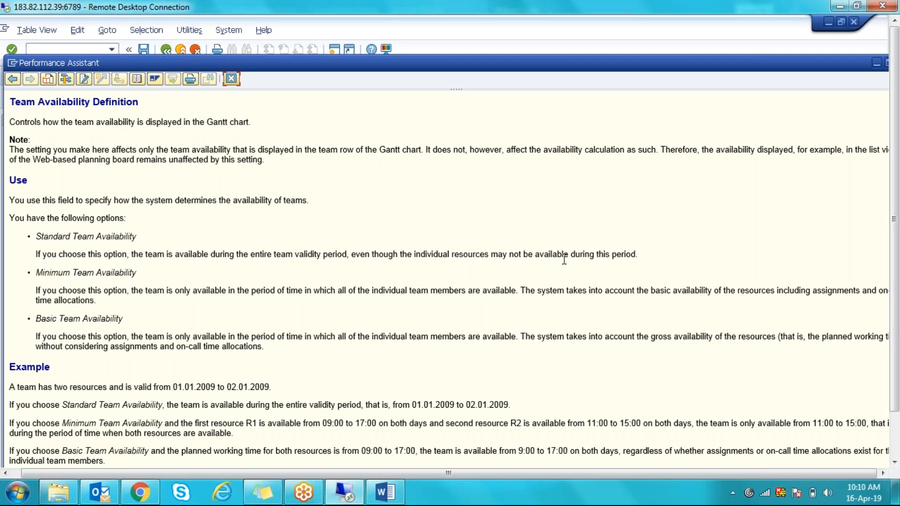
{"action": "left_click", "coordinate": [232, 78]}
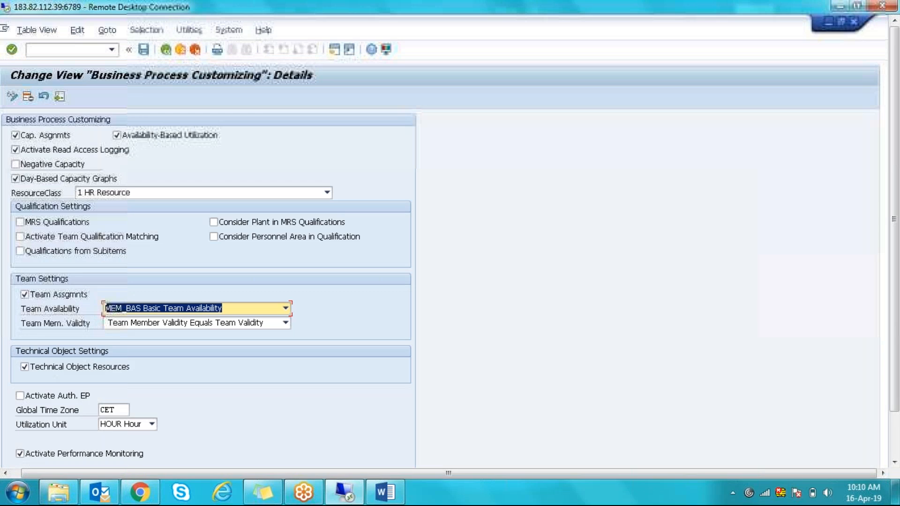
- Return to the IMG structure tree and open the Configure Multiple Back-End Systems activity
{"action": "left_click", "coordinate": [166, 49]}
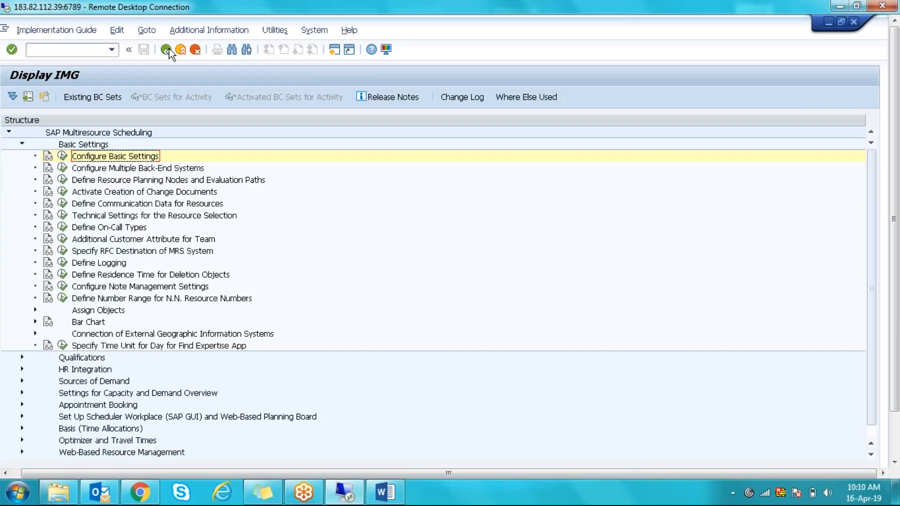
{"action": "left_click", "coordinate": [63, 168]}
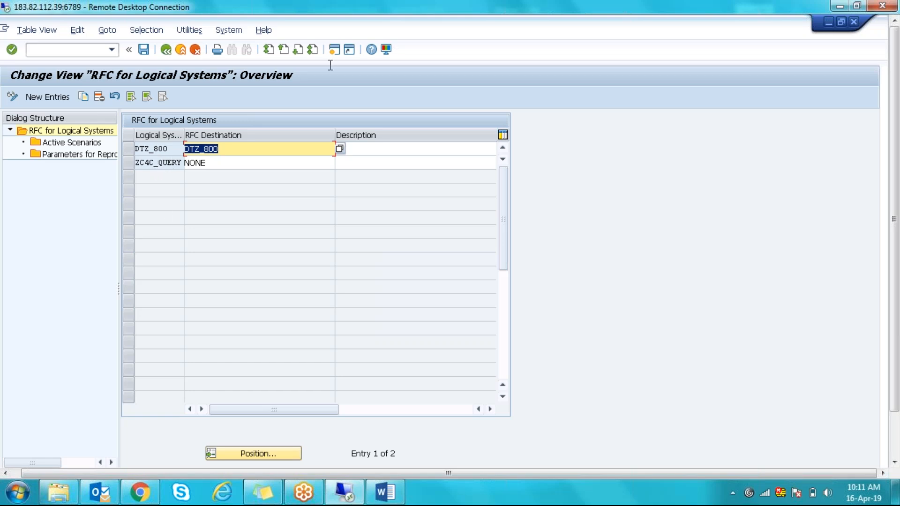
- Open a second session running transaction SCC4, then switch over to the email inbox
{"action": "left_click", "coordinate": [335, 50]}
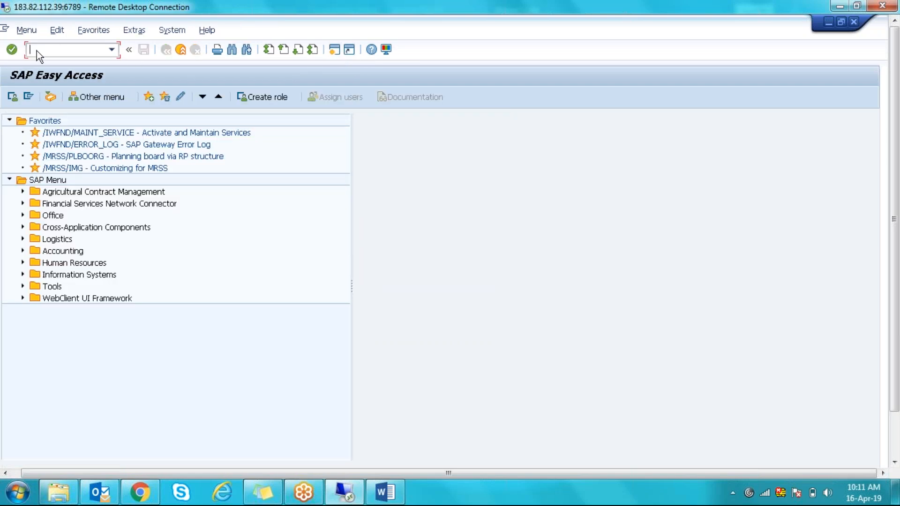
{"action": "type", "text": "SCC4"}
{"action": "key", "text": "Return"}
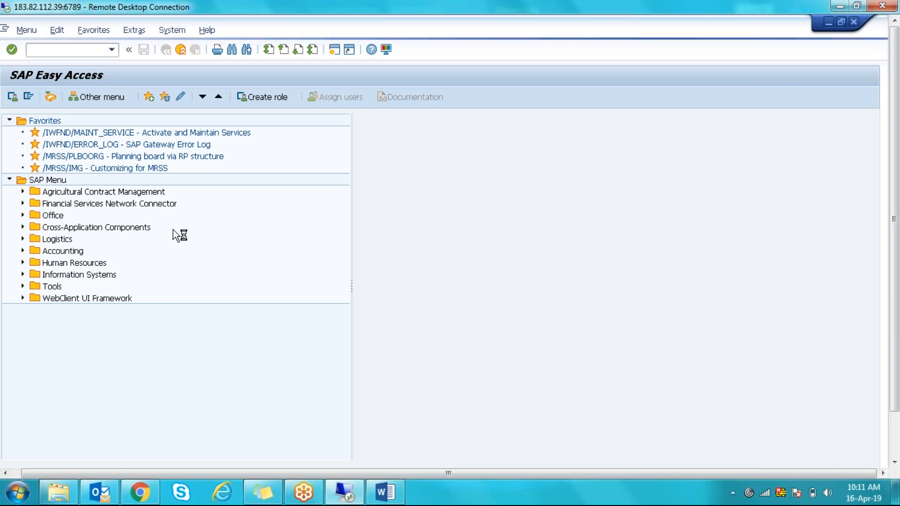
{"action": "left_click", "coordinate": [100, 495]}
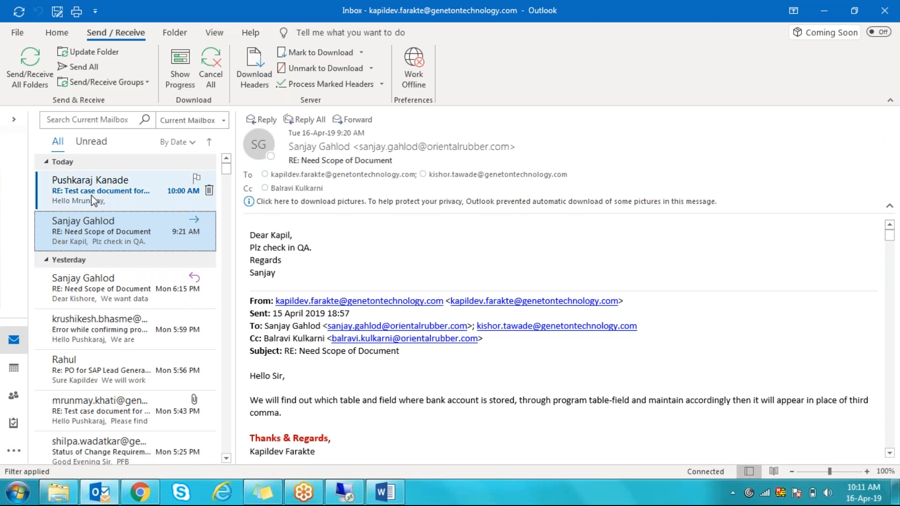
- Open the test case document email in Outlook and scroll through today's reply
{"action": "left_click", "coordinate": [155, 193]}
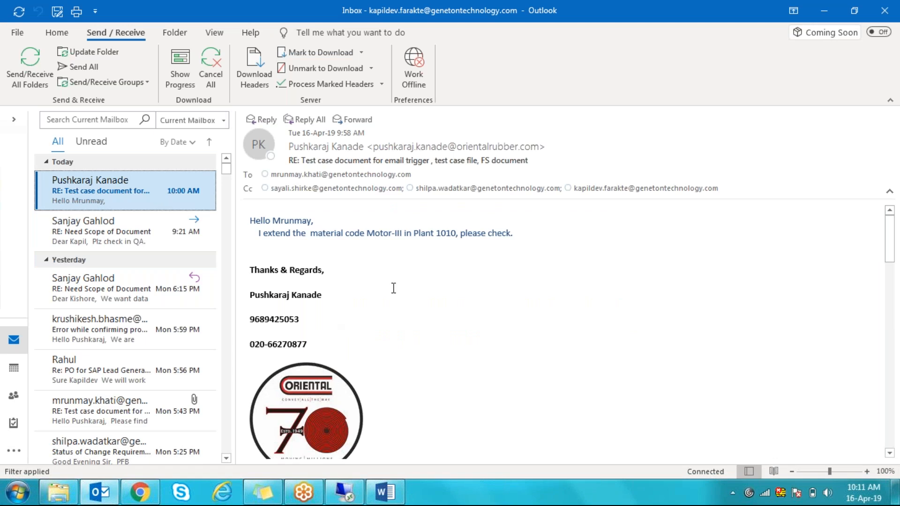
{"action": "mouse_move", "coordinate": [893, 237]}
{"action": "left_mouse_down"}
{"action": "mouse_move", "coordinate": [892, 292]}
{"action": "mouse_move", "coordinate": [887, 174]}
{"action": "left_mouse_up"}
- Glance at the Need Scope of Document and test case emails and the Gmail inbox, then return to SAP
{"action": "left_click", "coordinate": [147, 229]}
{"action": "left_click", "coordinate": [140, 190]}
{"action": "left_click", "coordinate": [140, 492]}
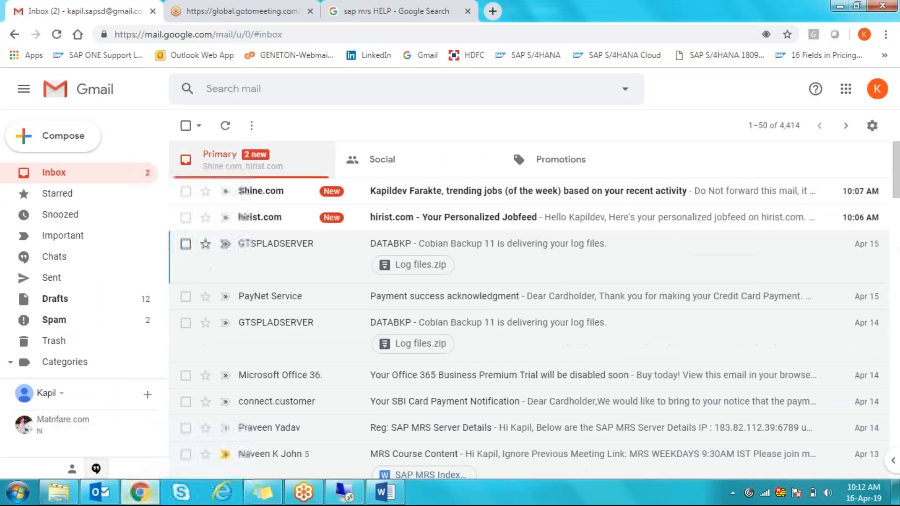
{"action": "left_click", "coordinate": [344, 492]}
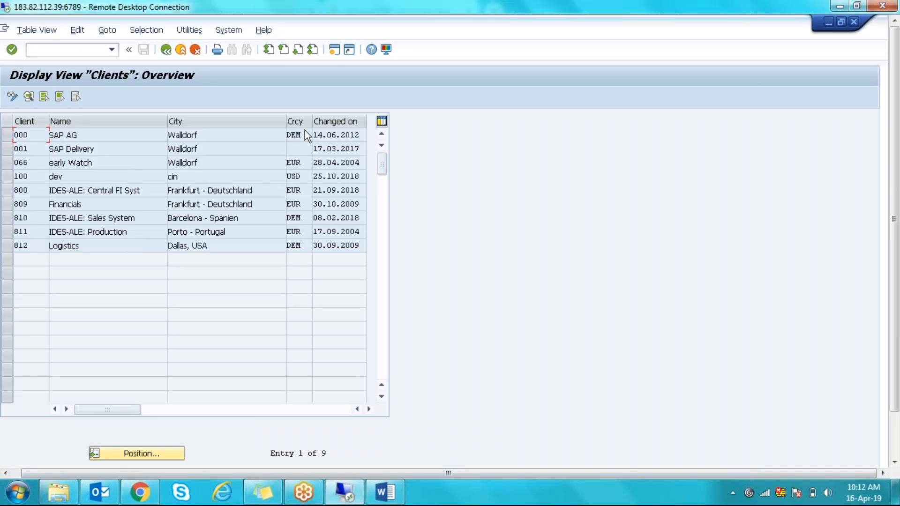
- Open client 800's details, check the system info, and copy its logical system name T90CLNT090
{"action": "double_click", "coordinate": [23, 189]}
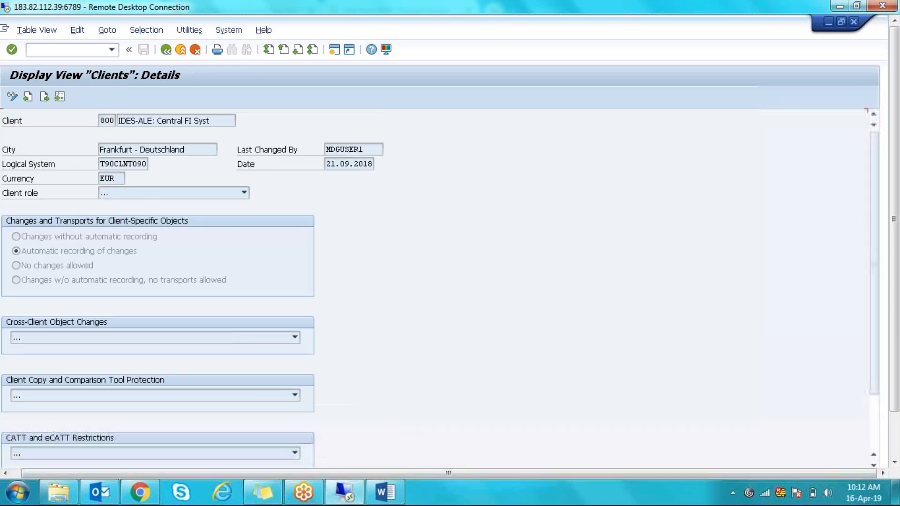
{"action": "left_click_drag", "start_coordinate": [101, 164], "coordinate": [158, 169]}
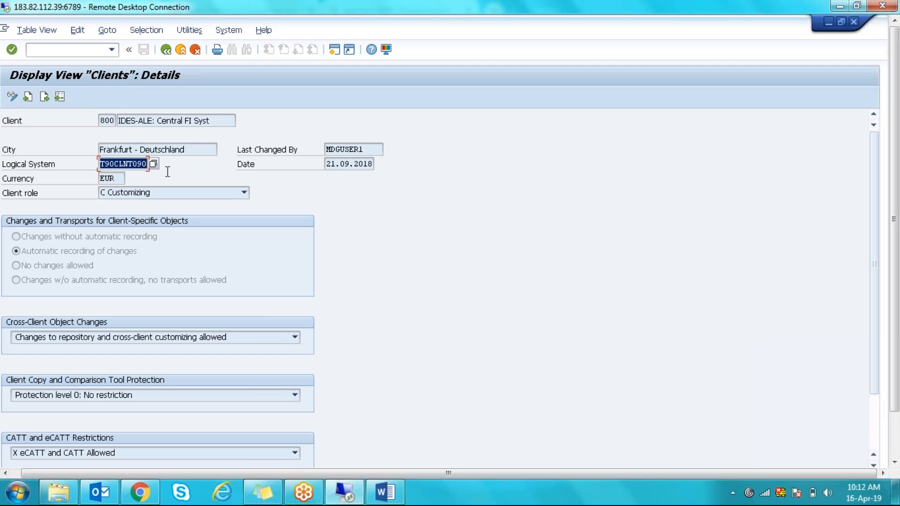
{"action": "left_click", "coordinate": [147, 164]}
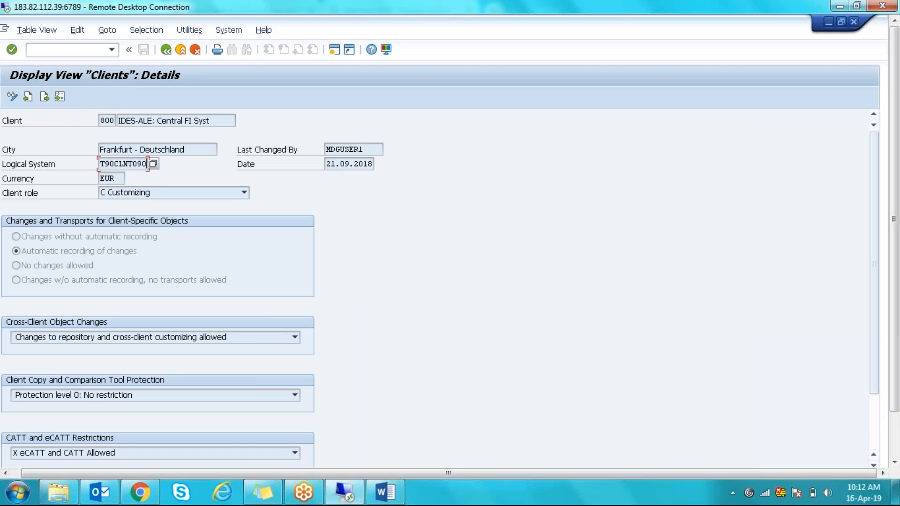
{"action": "left_click_drag", "start_coordinate": [896, 303], "coordinate": [896, 367]}
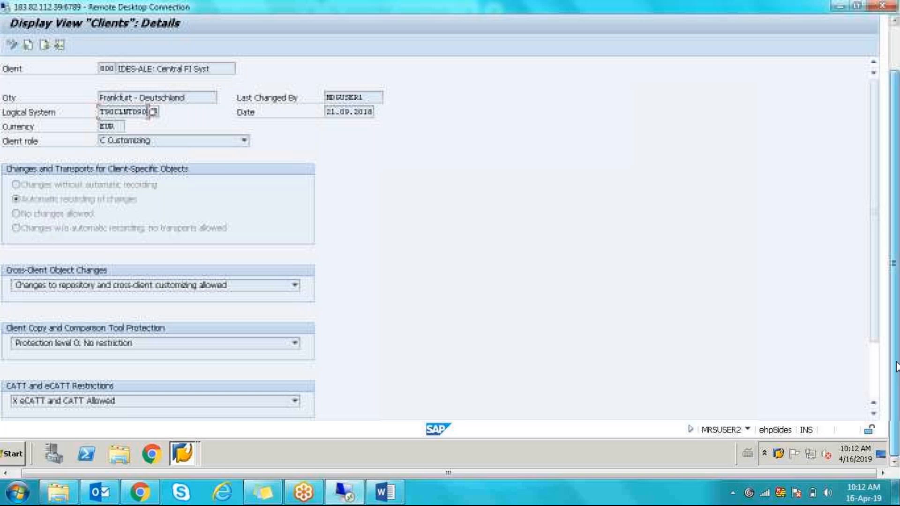
{"action": "left_click", "coordinate": [748, 430]}
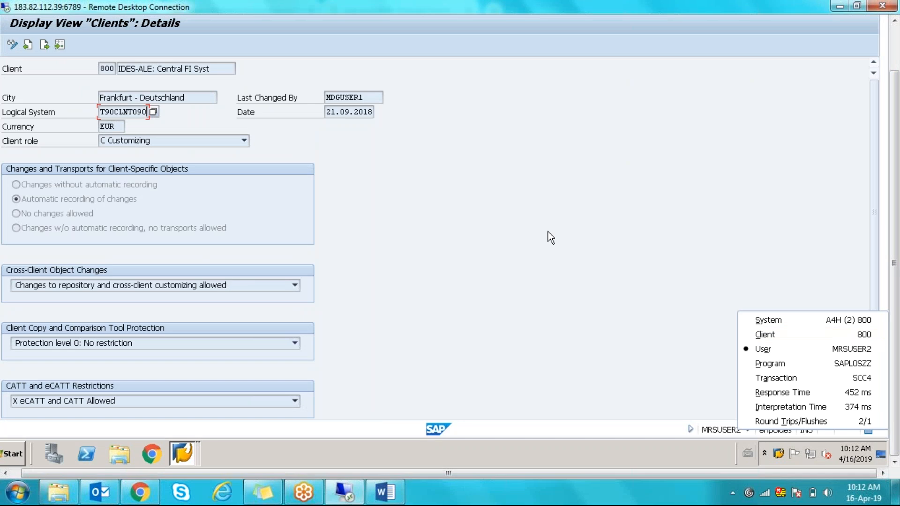
{"action": "left_click", "coordinate": [816, 57]}
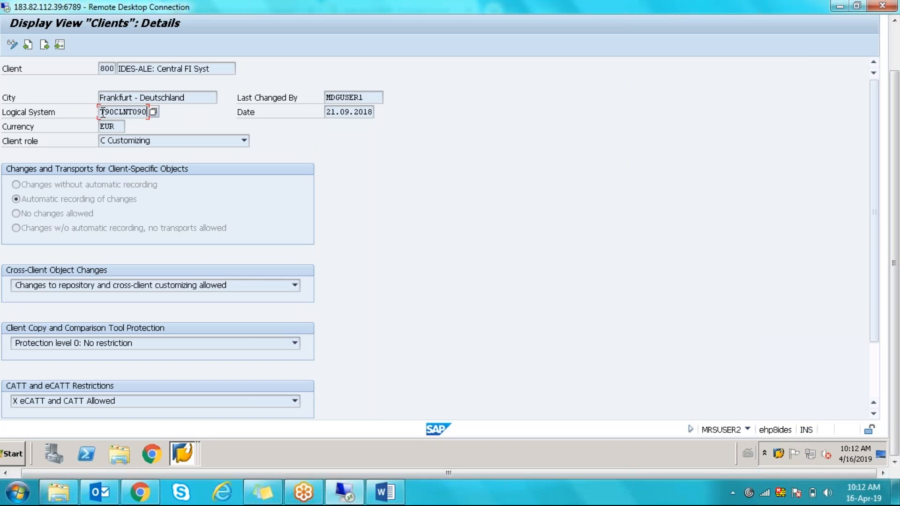
{"action": "left_click_drag", "start_coordinate": [100, 111], "coordinate": [151, 110]}
{"action": "key", "text": "ctrl+c"}
{"action": "left_click_drag", "start_coordinate": [895, 102], "coordinate": [895, 58]}
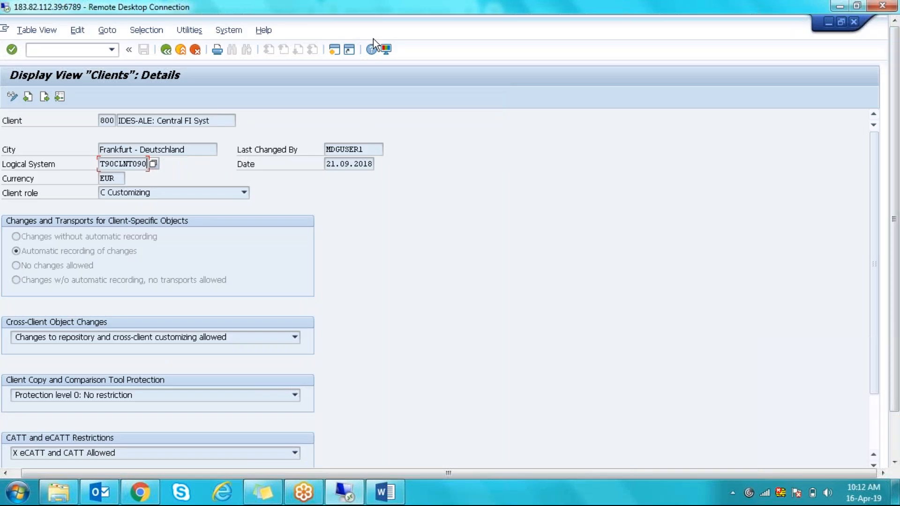
- Add T90CLNT090 as a new logical system entry and save it to a customizing request
{"action": "left_click", "coordinate": [856, 21]}
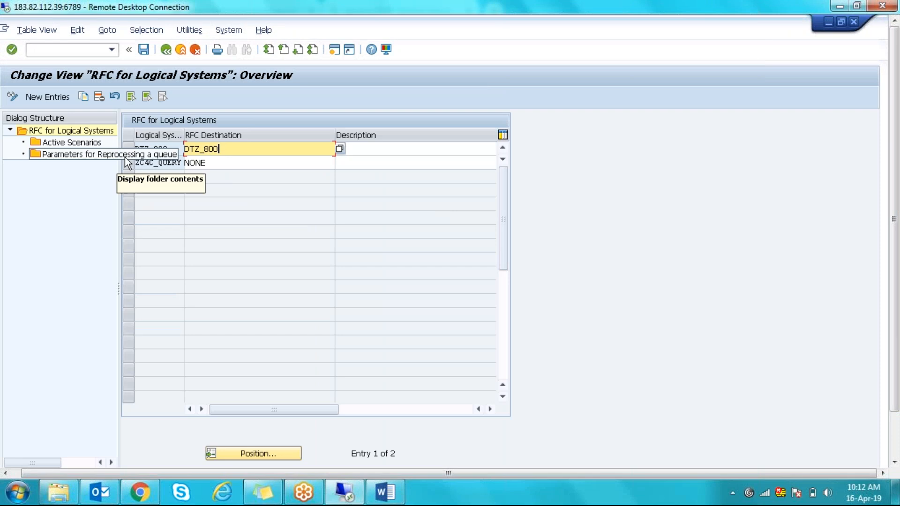
{"action": "left_click", "coordinate": [52, 96]}
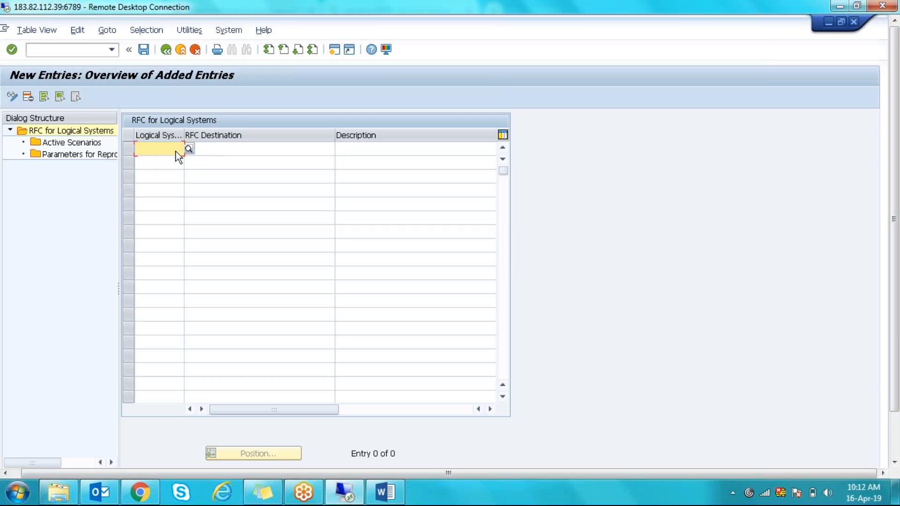
{"action": "key", "text": "ctrl+v"}
{"action": "key", "text": "Return"}
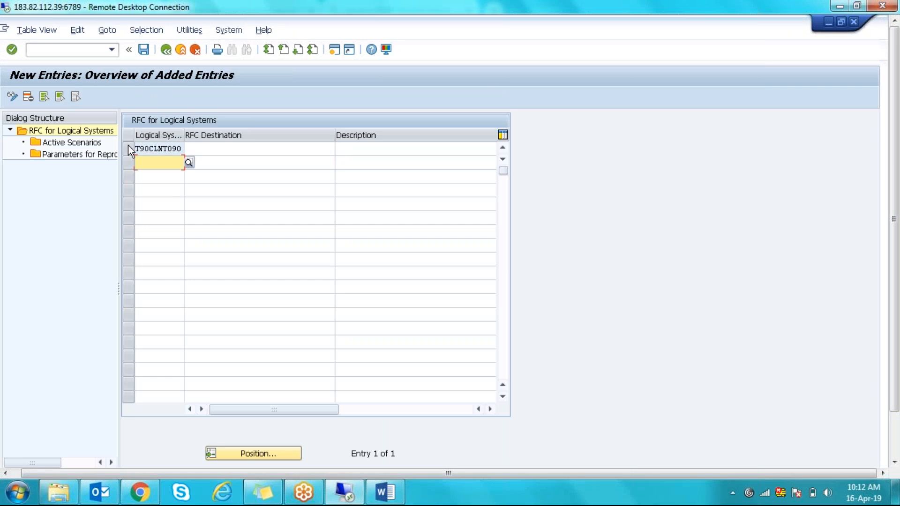
{"action": "left_click", "coordinate": [144, 49]}
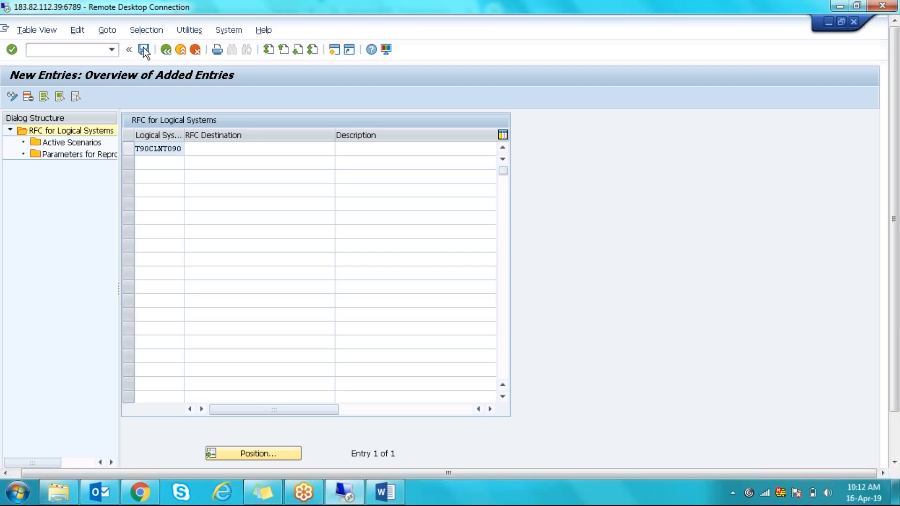
{"action": "left_click", "coordinate": [183, 237]}
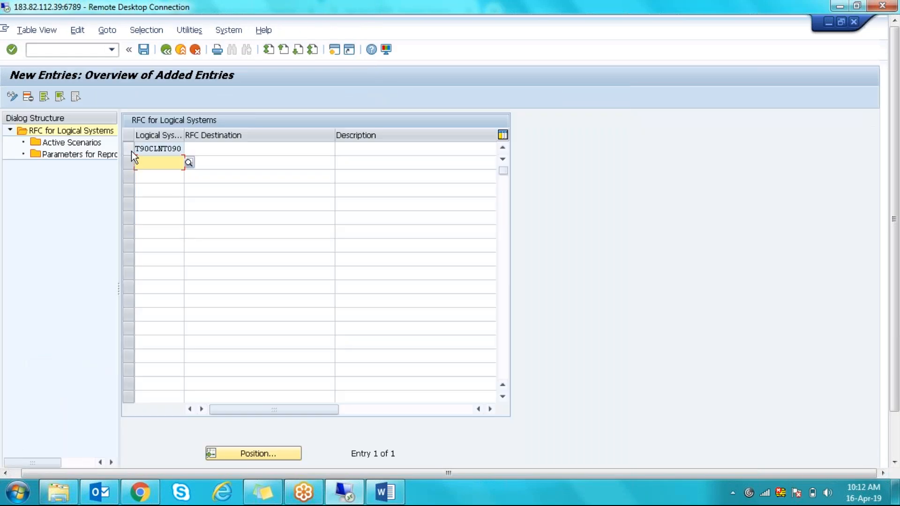
- Describe T90CLNT090 as 'ERP and MRS on Same System' and save the entry
{"action": "left_click", "coordinate": [129, 149]}
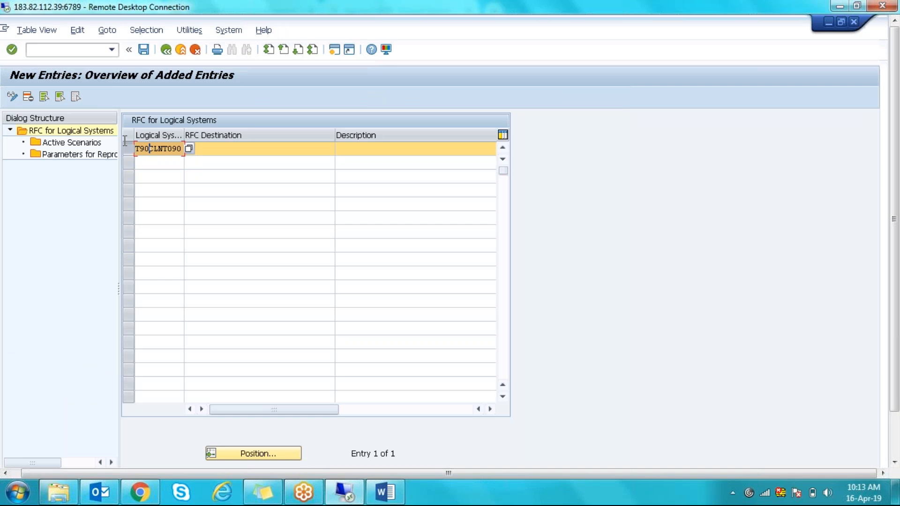
{"action": "left_click", "coordinate": [128, 146]}
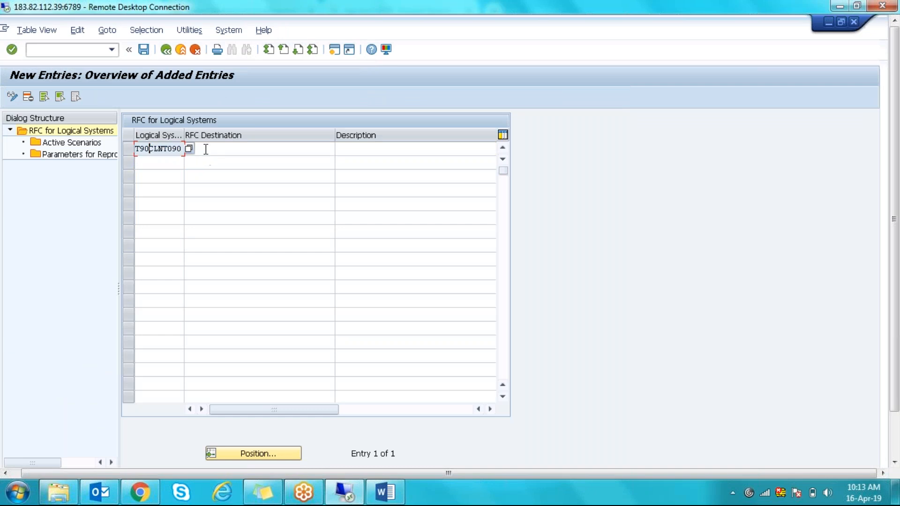
{"action": "left_click", "coordinate": [205, 149]}
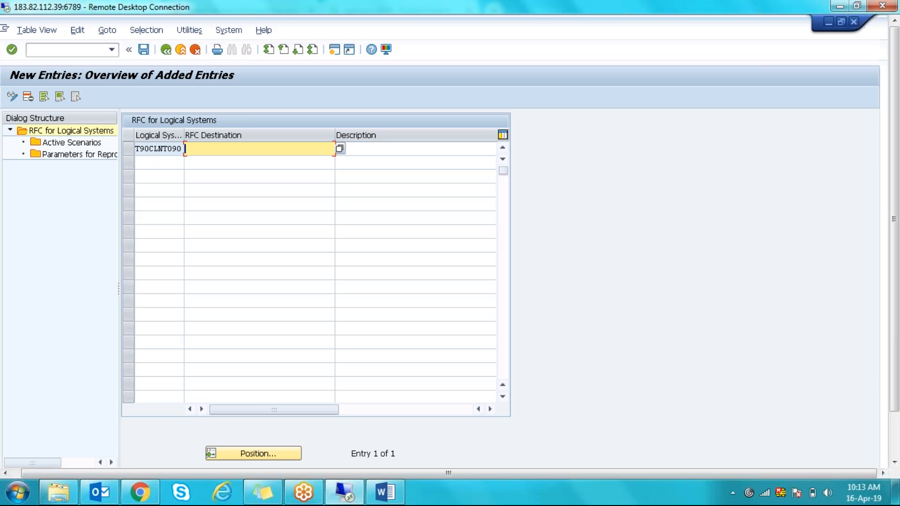
{"action": "left_click", "coordinate": [370, 149]}
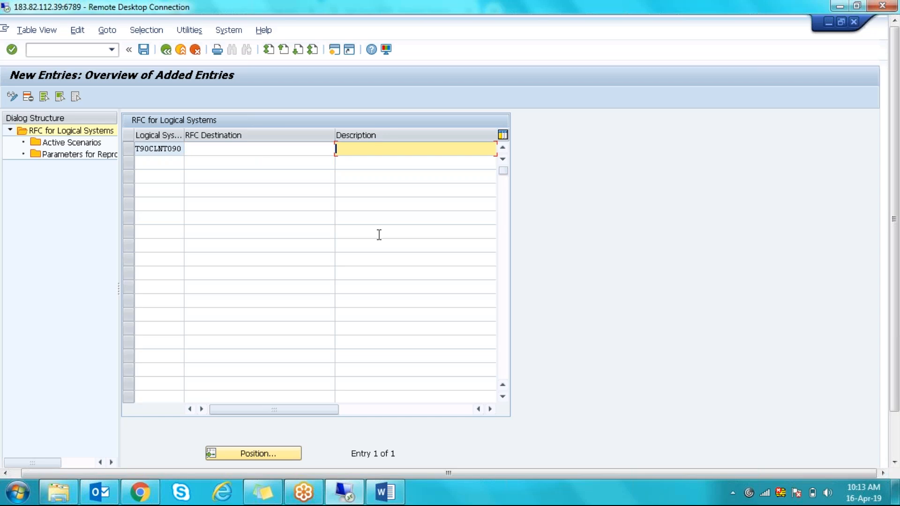
{"action": "key", "text": "Return"}
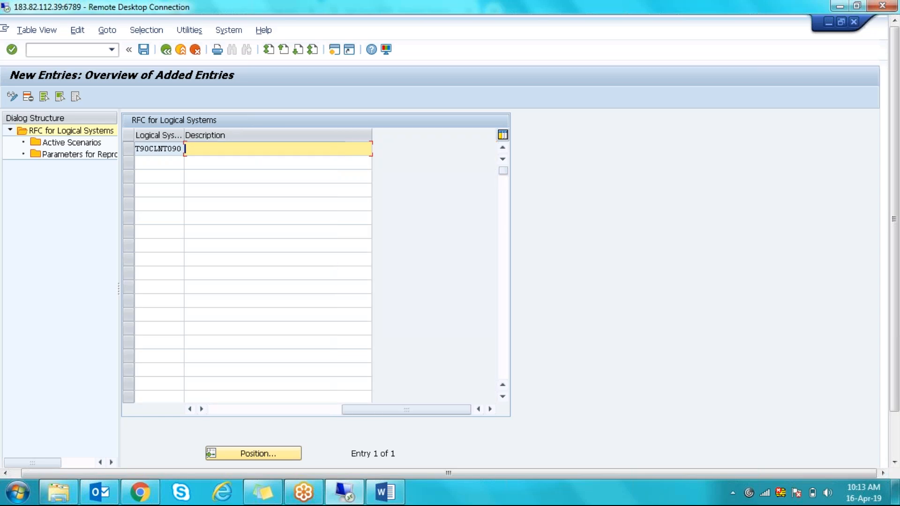
{"action": "type", "text": "ERP-"}
{"action": "key", "text": "BackSpace"}
{"action": "type", "text": "and MRS on Same "}
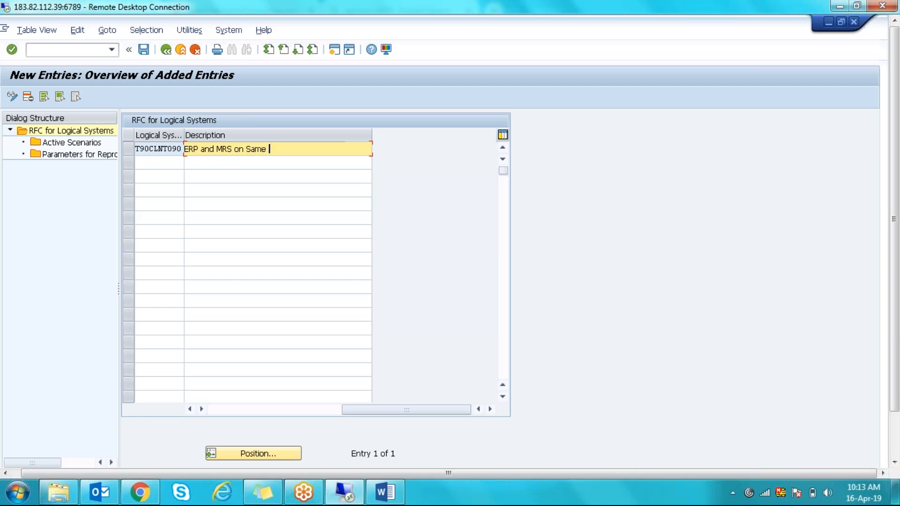
{"action": "type", "text": "System"}
{"action": "left_click_drag", "start_coordinate": [360, 409], "coordinate": [209, 404]}
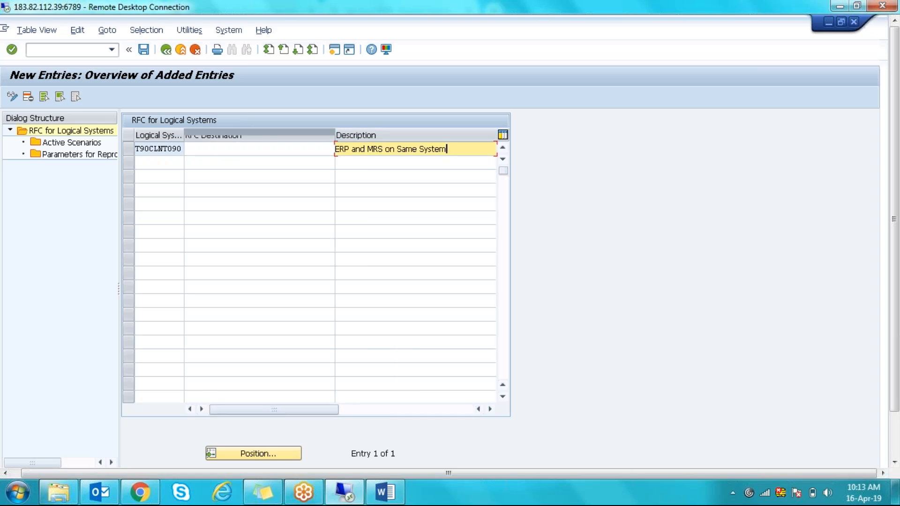
{"action": "key", "text": "shift+Tab"}
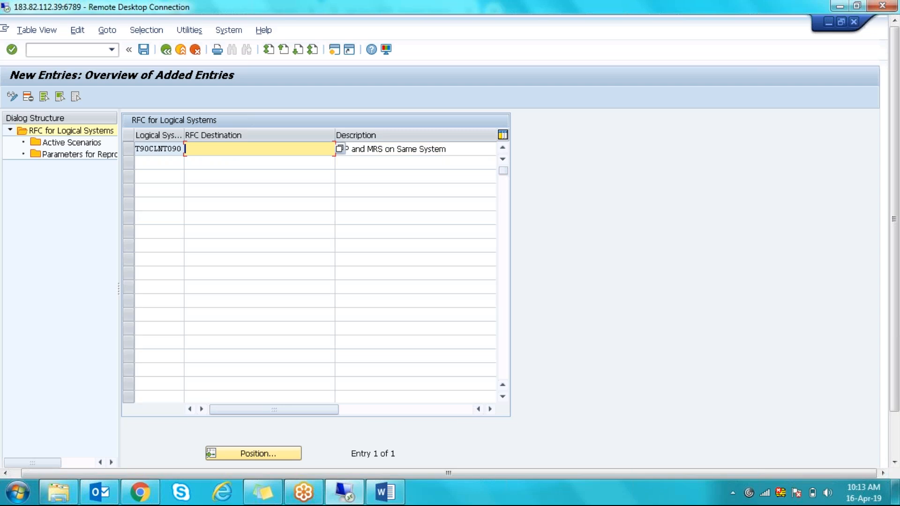
{"action": "left_click", "coordinate": [145, 51]}
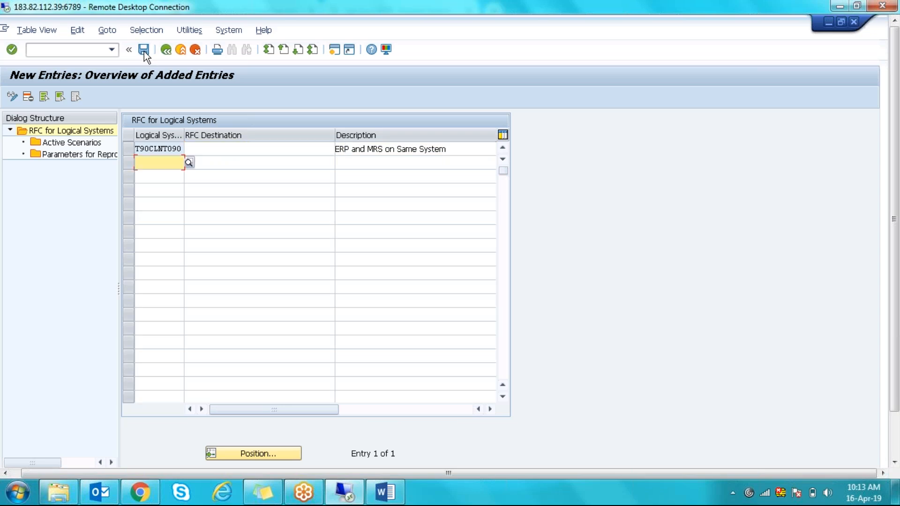
- Check T90CLNT090's still-empty RFC destination, then open its Active Scenarios
{"action": "left_click", "coordinate": [161, 149]}
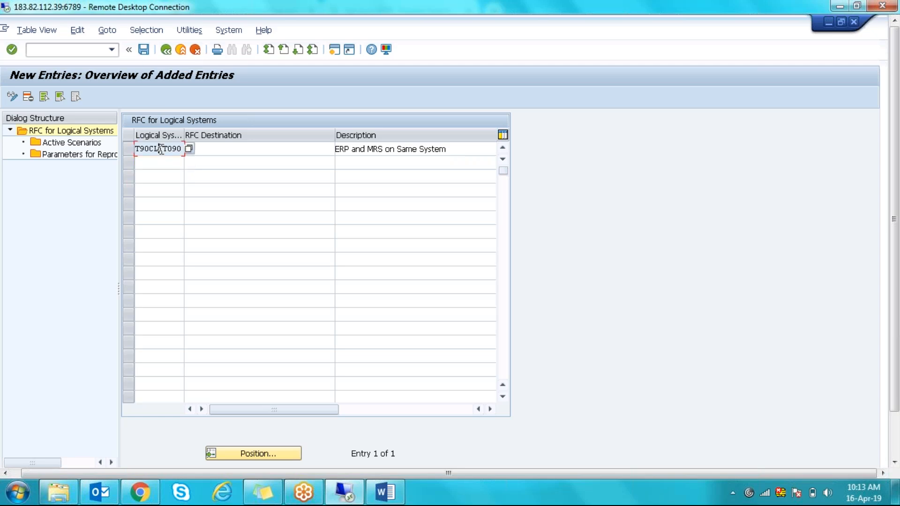
{"action": "left_click", "coordinate": [241, 150]}
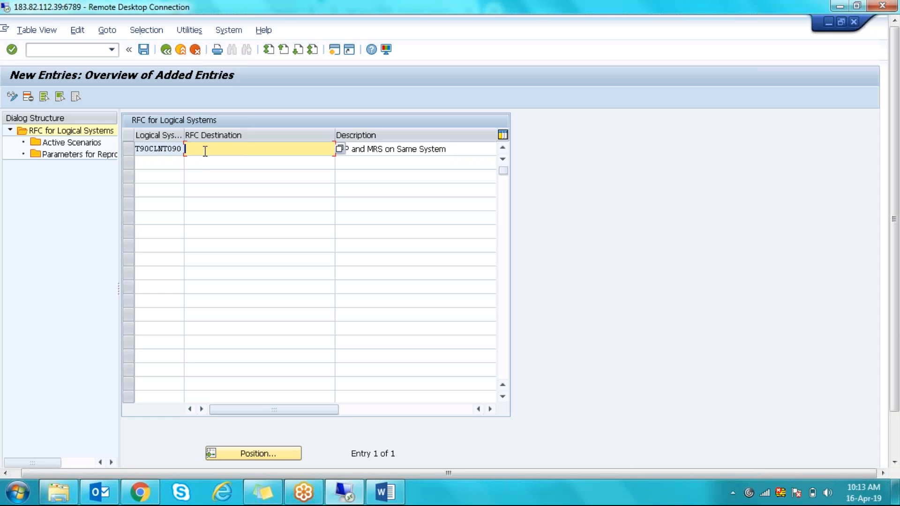
{"action": "left_click", "coordinate": [132, 151]}
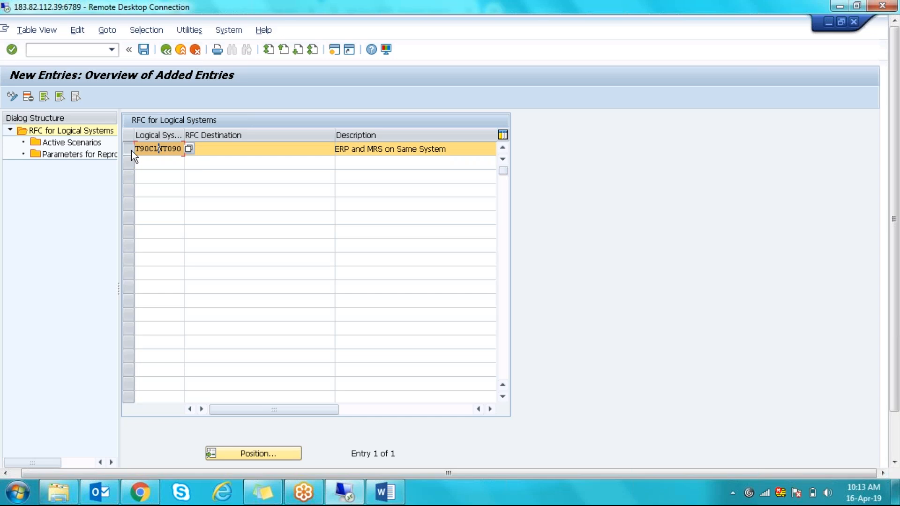
{"action": "double_click", "coordinate": [79, 143]}
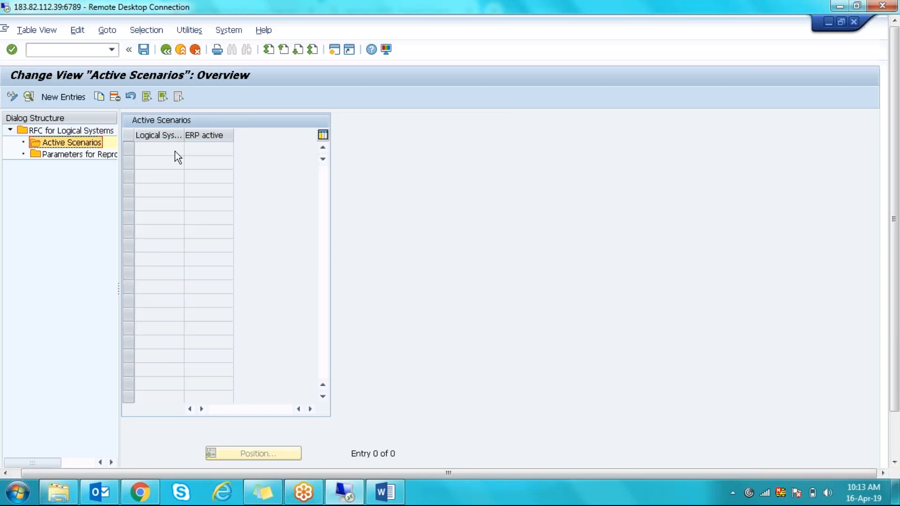
- Create a new Active Scenarios entry for T90CLNT090, leaving SAP ERP active unticked
{"action": "left_click", "coordinate": [77, 98]}
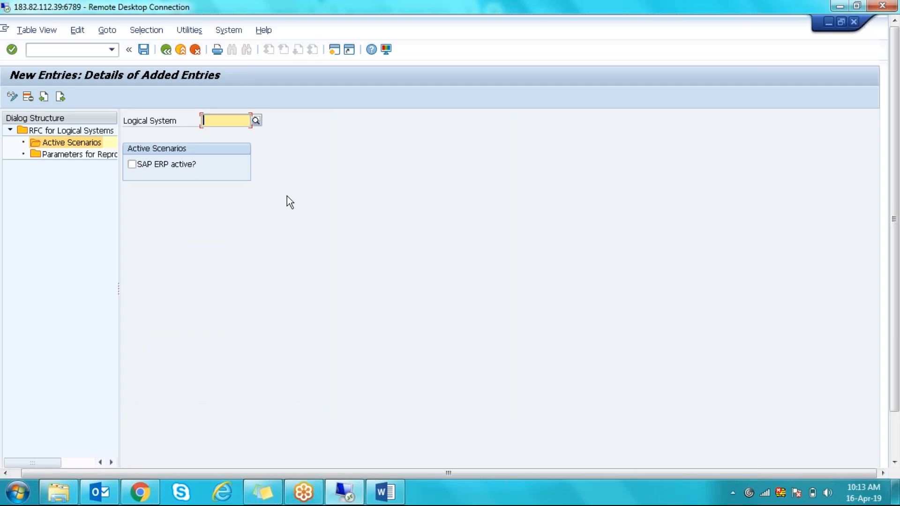
{"action": "type", "text": "T90CLNT090"}
{"action": "left_click", "coordinate": [169, 165]}
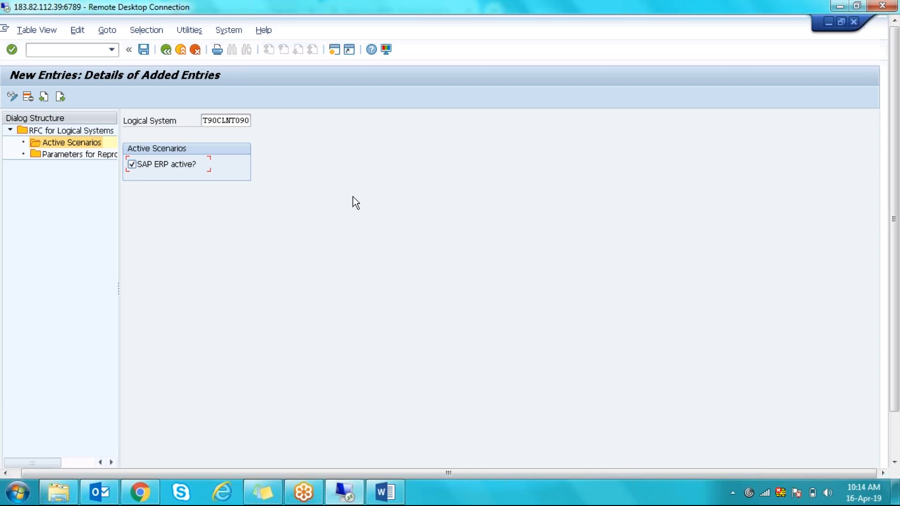
{"action": "left_click", "coordinate": [146, 166]}
{"action": "key", "text": "shift+Tab"}
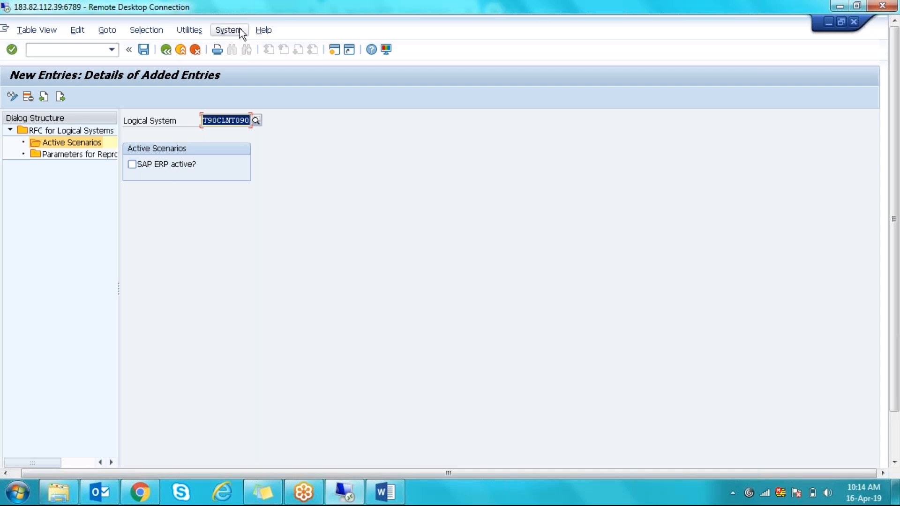
- Check the system and client details, then save the T90CLNT090 Active Scenarios entry
{"action": "left_click", "coordinate": [896, 447]}
{"action": "left_click", "coordinate": [751, 430]}
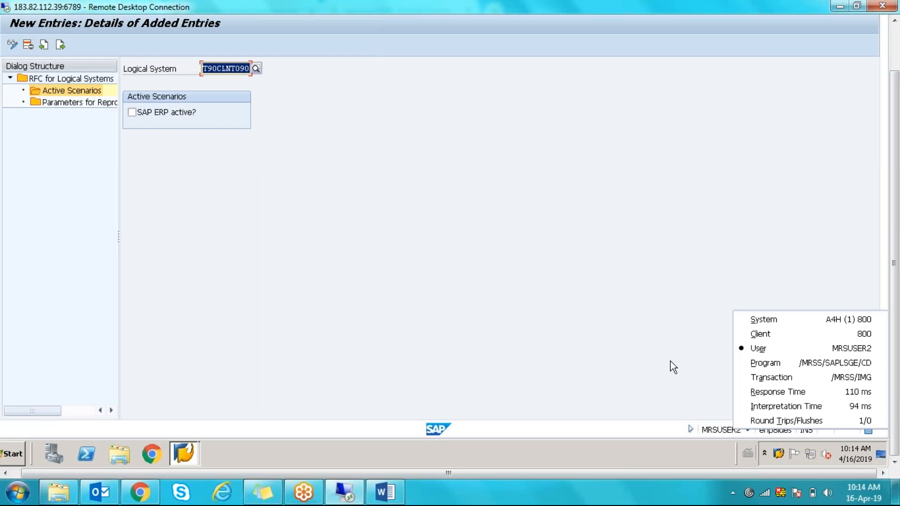
{"action": "left_click", "coordinate": [896, 48]}
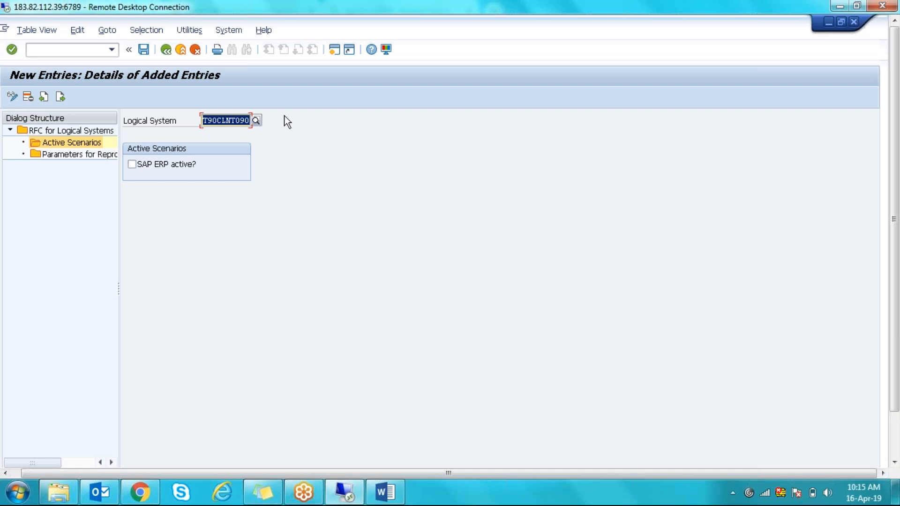
{"action": "left_click", "coordinate": [143, 50]}
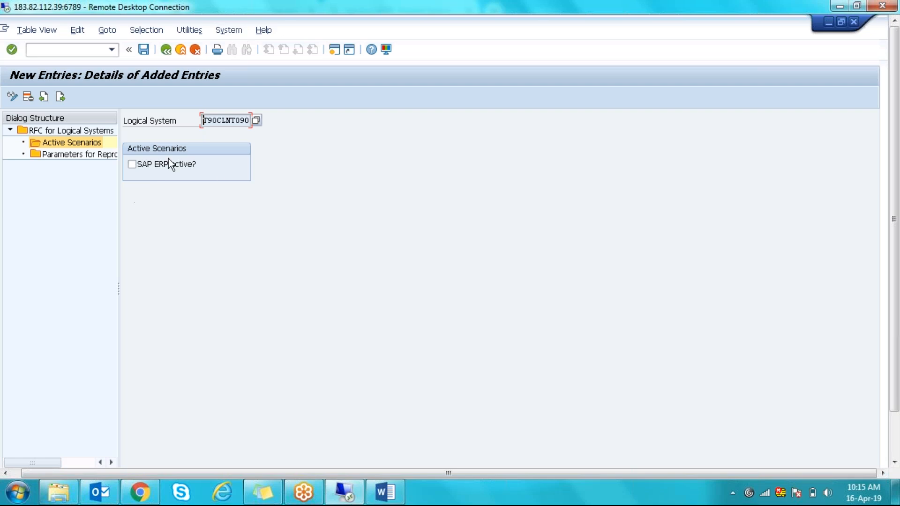
- Open Parameters for Reprocessing a queue and start a new entry at the Wait time field
{"action": "double_click", "coordinate": [67, 158]}
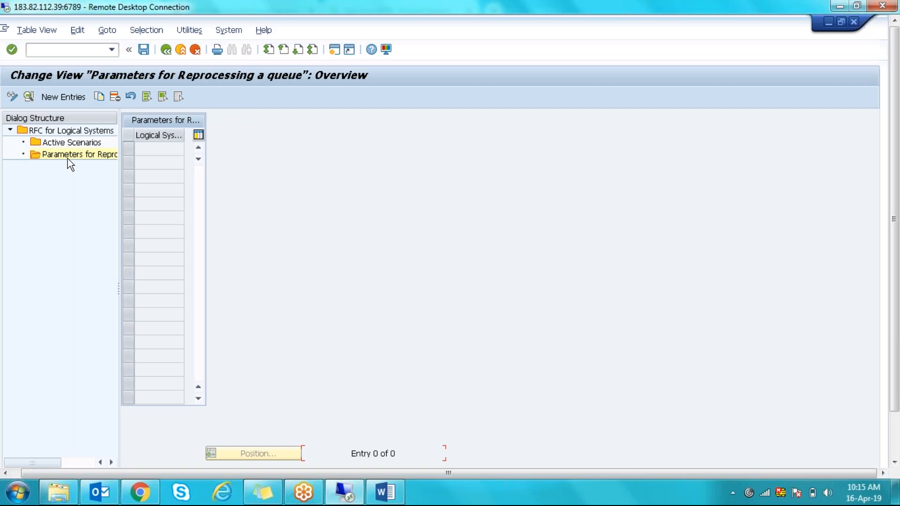
{"action": "left_click", "coordinate": [64, 97]}
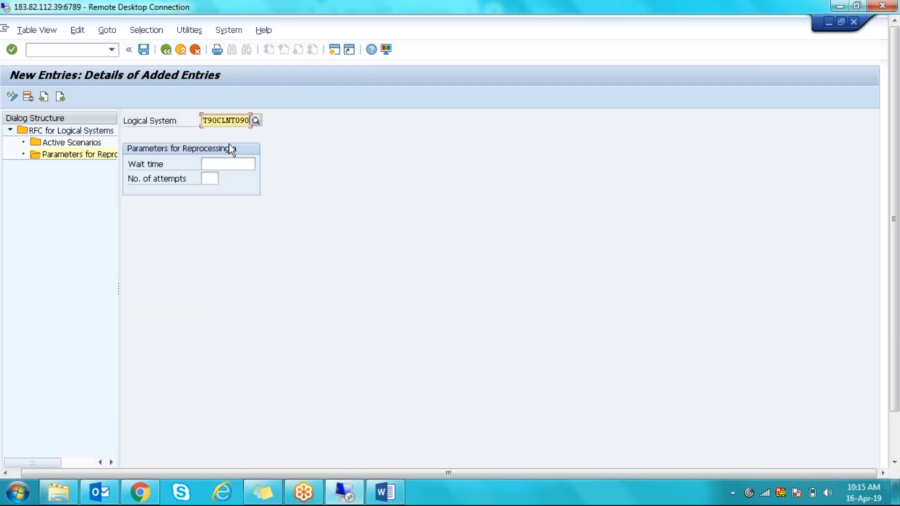
{"action": "left_click", "coordinate": [223, 167]}
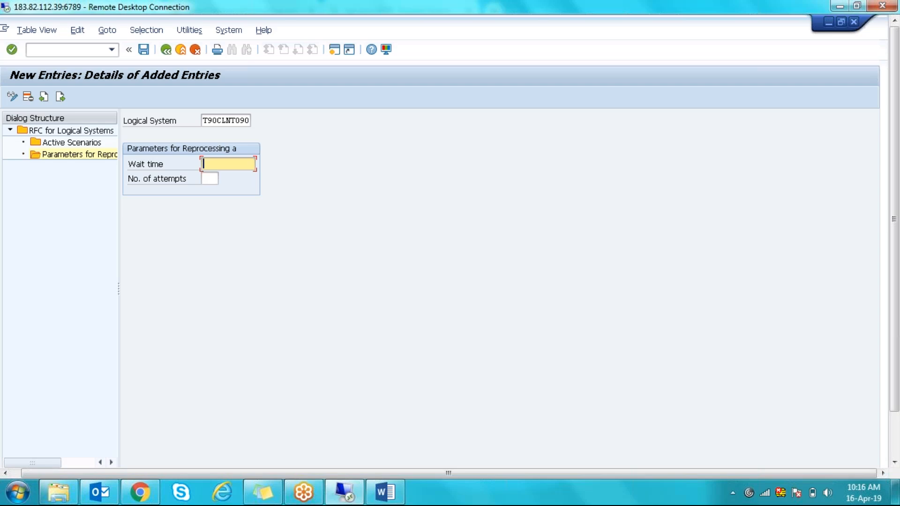
- Enter wait time 60 and 5 attempts for T90CLNT090, save, and go back
{"action": "type", "text": "60"}
{"action": "left_click", "coordinate": [215, 184]}
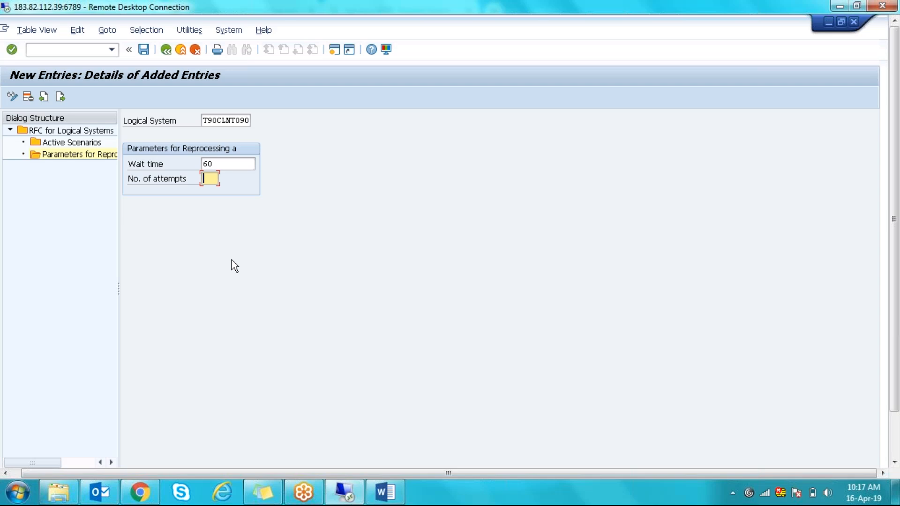
{"action": "type", "text": "5"}
{"action": "left_click", "coordinate": [143, 49]}
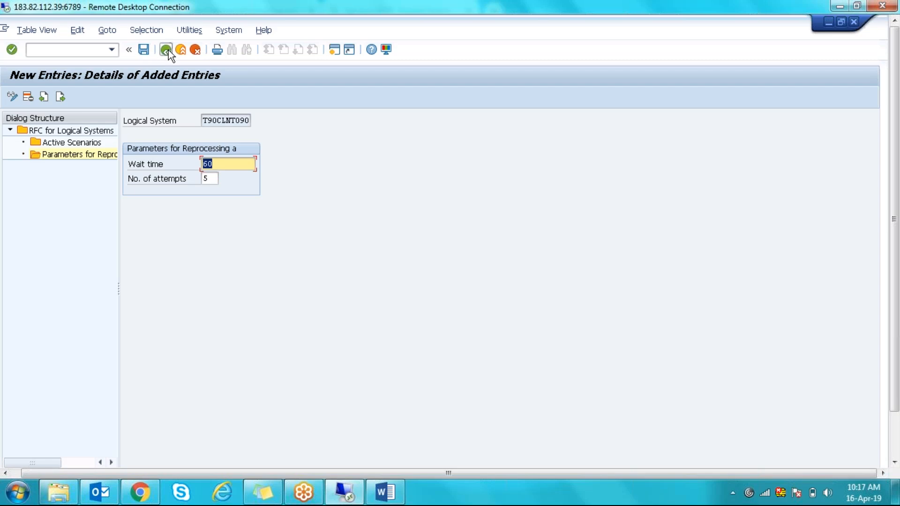
{"action": "left_click", "coordinate": [167, 49]}
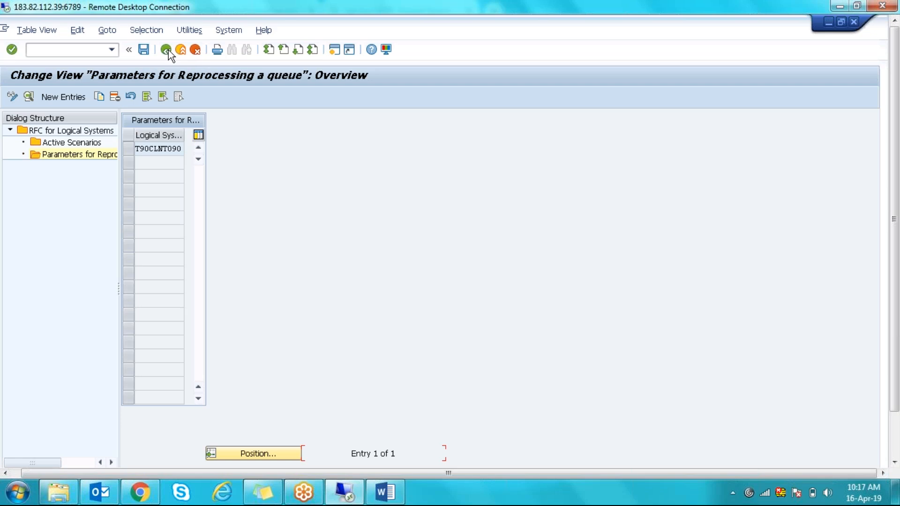
- Back out of RFC for Logical Systems to the IMG Basic Settings and select Define Resource Planning Nodes and Evaluation Paths
{"action": "left_click", "coordinate": [168, 49]}
{"action": "left_click", "coordinate": [168, 50]}
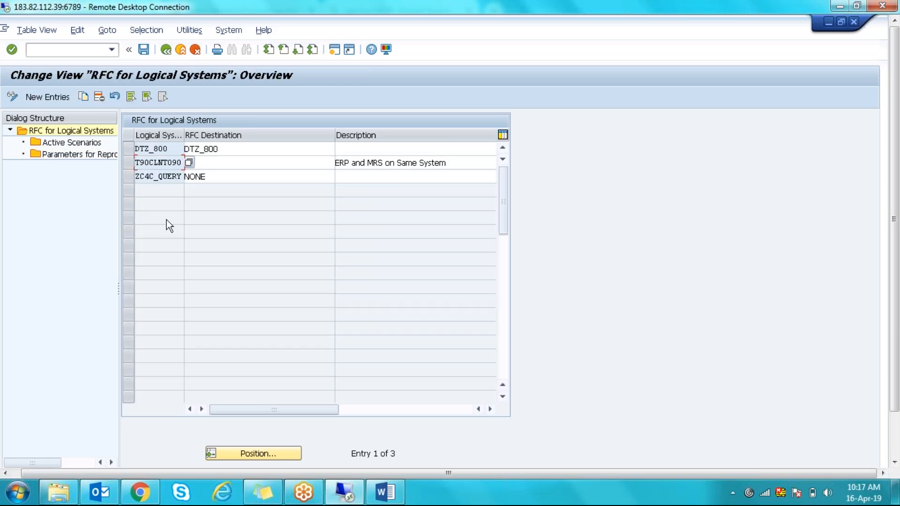
{"action": "left_click", "coordinate": [167, 50]}
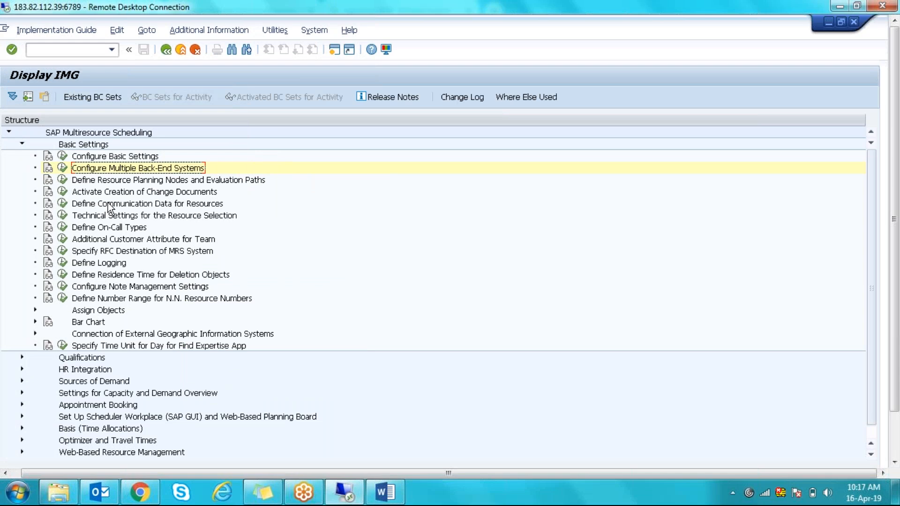
{"action": "left_click", "coordinate": [99, 183]}
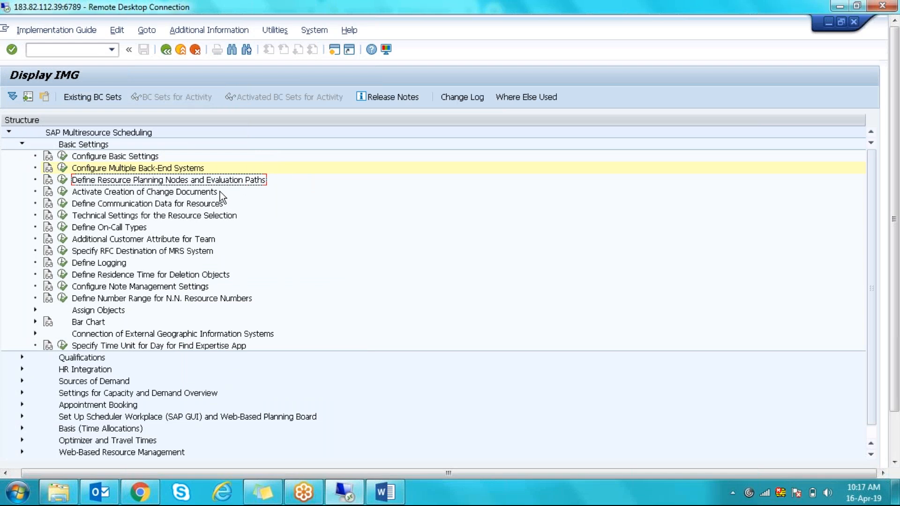
- Run Define Resource Planning Nodes and Evaluation Paths and keep the scenario GEN Generic Scenario
{"action": "left_click", "coordinate": [62, 180]}
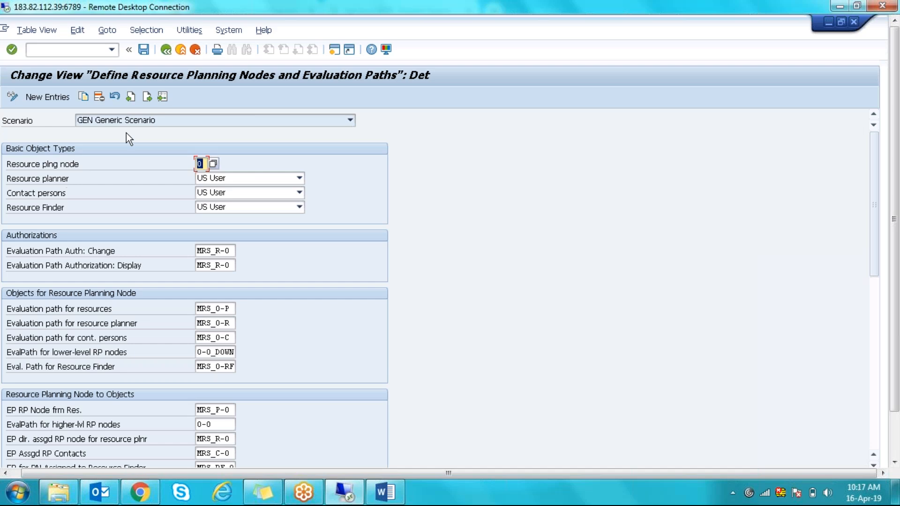
{"action": "left_click", "coordinate": [180, 120]}
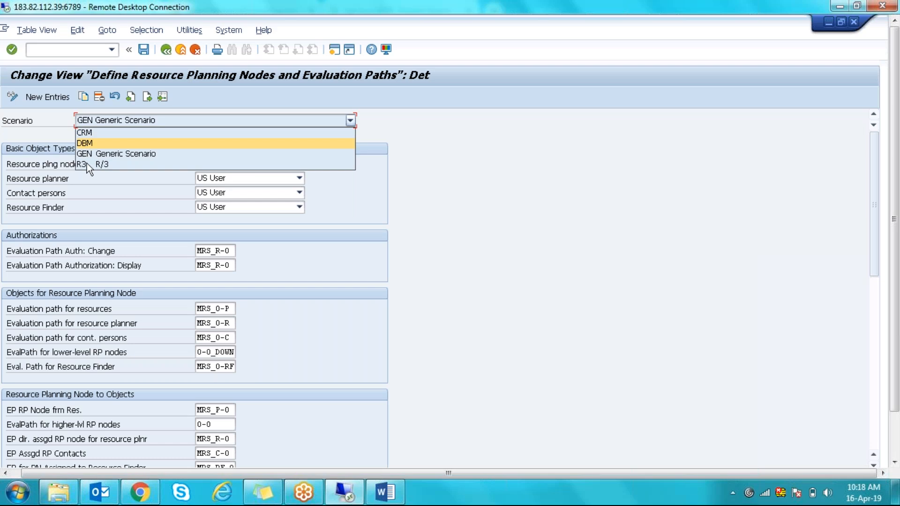
{"action": "left_click", "coordinate": [201, 96]}
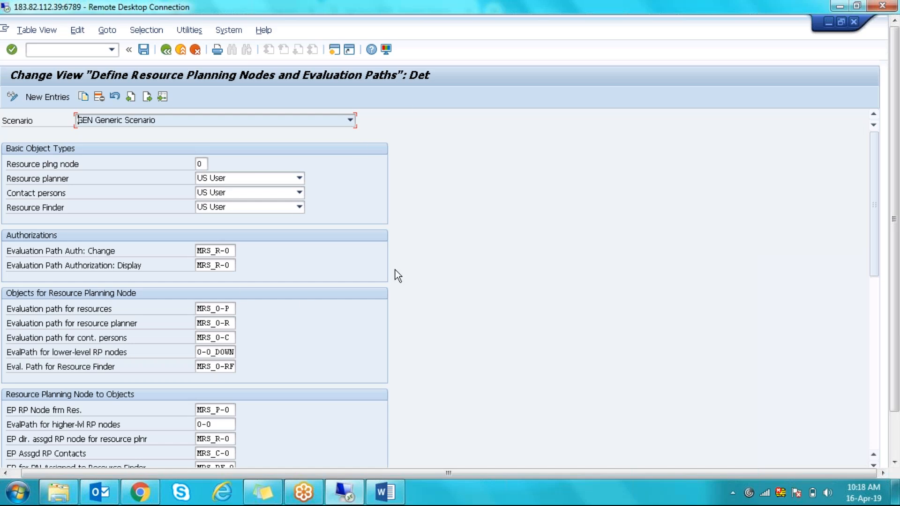
- Leave the scenario unchanged and list the Resource planner object types P Person and US User
{"action": "left_click", "coordinate": [351, 122]}
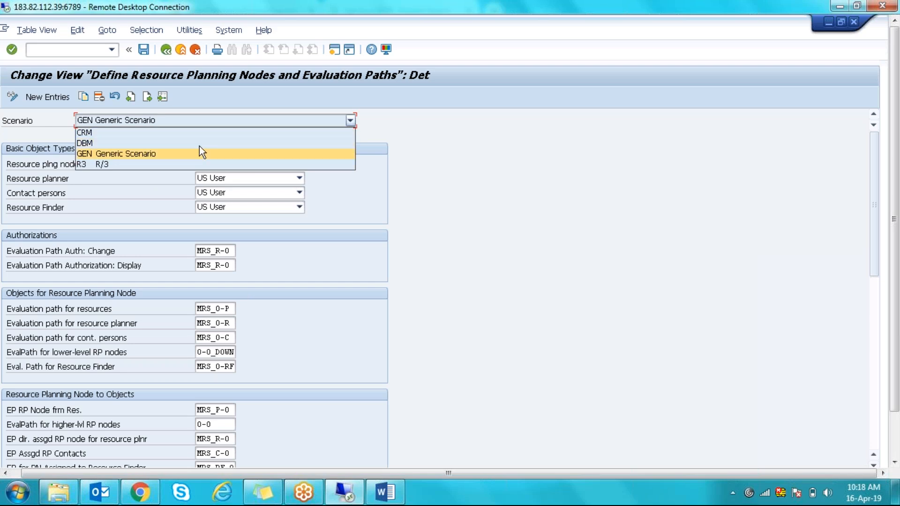
{"action": "left_click", "coordinate": [420, 191]}
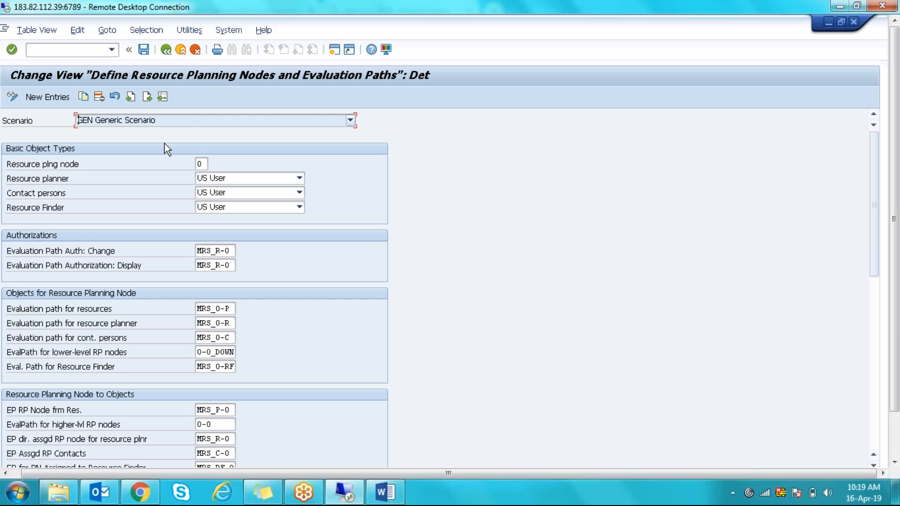
{"action": "left_click", "coordinate": [222, 184]}
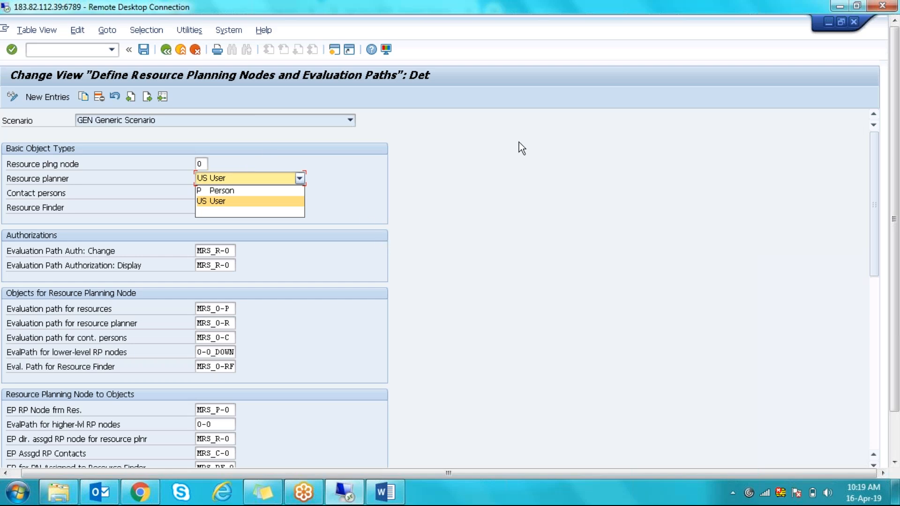
- Open transaction PA30 (Maintain HR Master Data) in a new session with /opa30
{"action": "left_click", "coordinate": [83, 49]}
{"action": "left_click", "coordinate": [83, 48]}
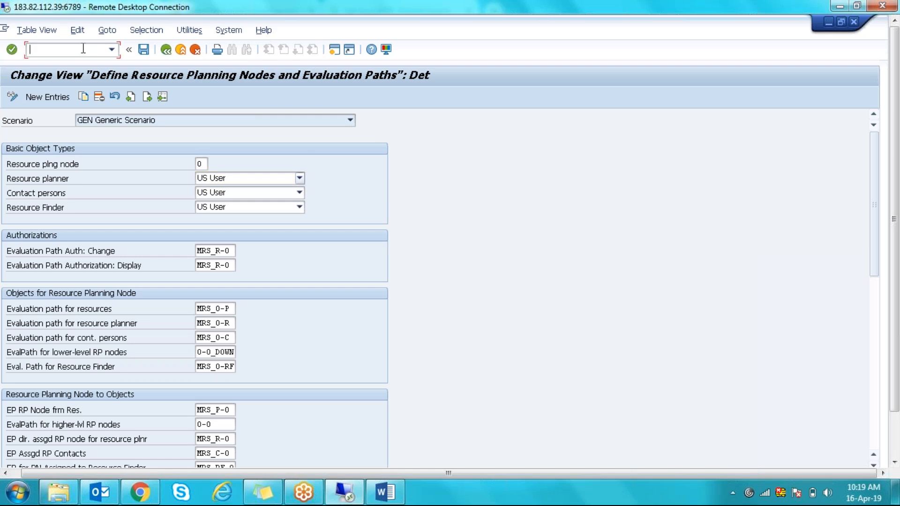
{"action": "type", "text": "/o"}
{"action": "key", "text": "BackSpace"}
{"action": "key", "text": "BackSpace"}
{"action": "type", "text": "pa30"}
{"action": "key", "text": "Return"}
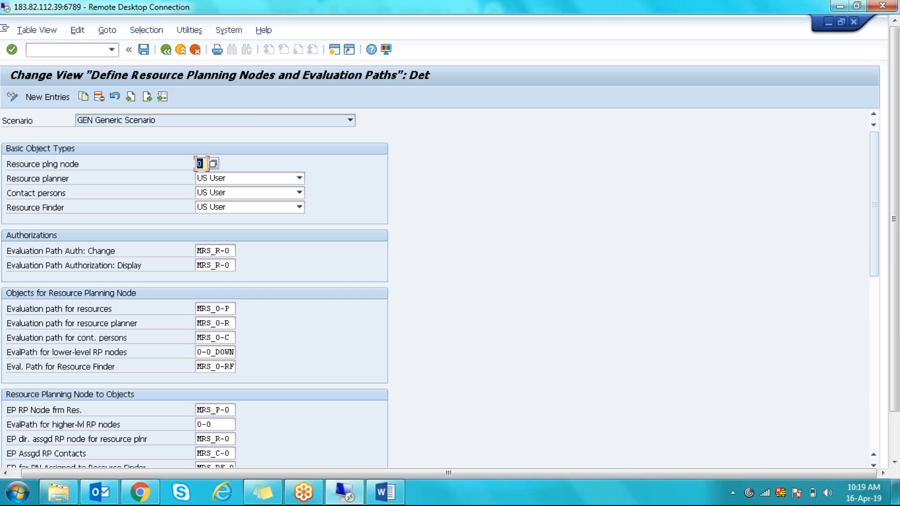
{"action": "left_click", "coordinate": [57, 50]}
{"action": "type", "text": "/opa30"}
{"action": "key", "text": "Return"}
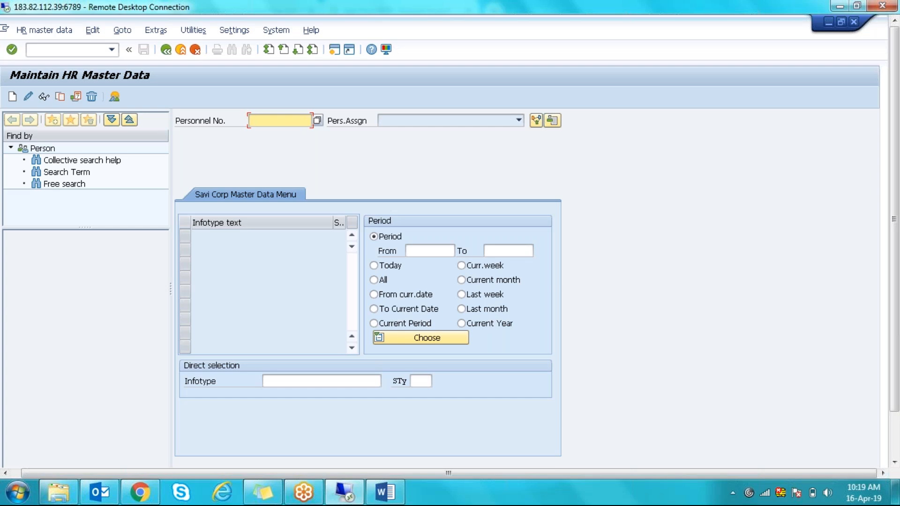
- Enter the employee's personnel number, fixing a mistyped digit, to load their master data
{"action": "type", "text": "800034"}
{"action": "key", "text": "Return"}
{"action": "left_click", "coordinate": [270, 120]}
{"action": "key", "text": "BackSpace"}
{"action": "key", "text": "Return"}
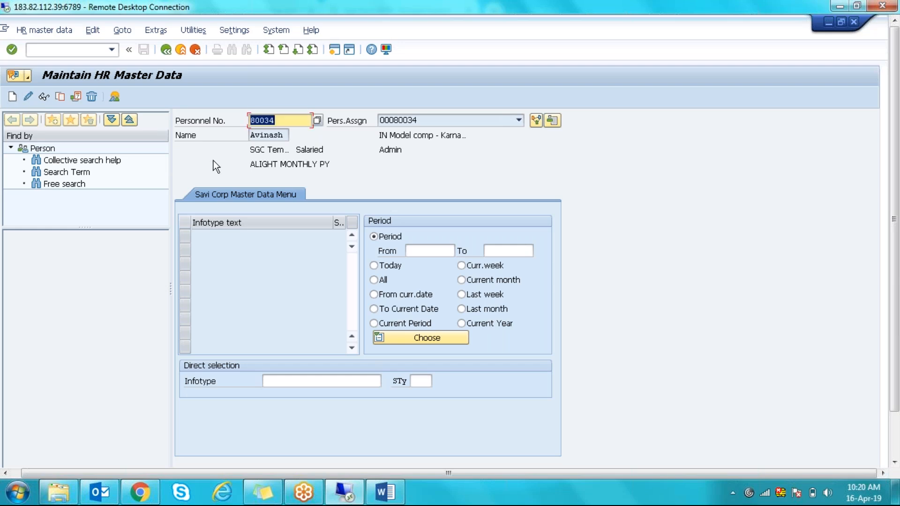
- From the main menu, run PA40 and start the Change of Position action
{"action": "left_click", "coordinate": [167, 50]}
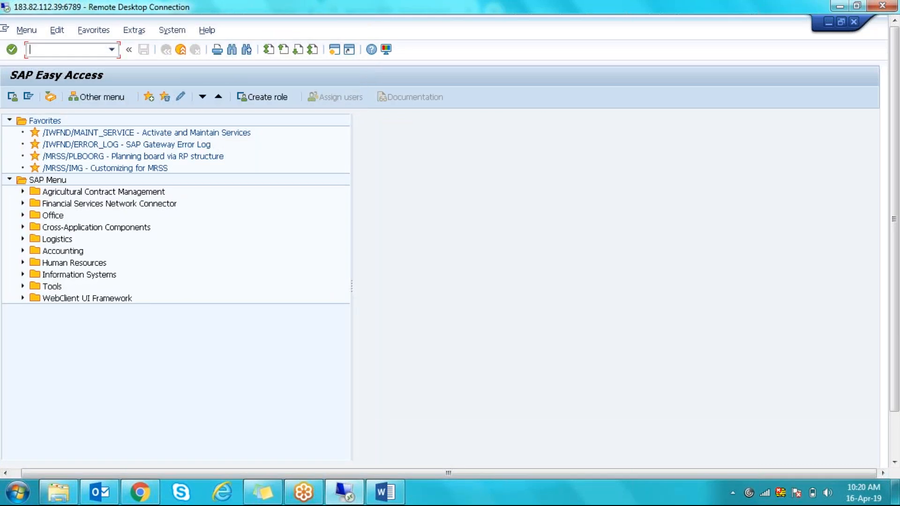
{"action": "type", "text": "pa40"}
{"action": "key", "text": "Return"}
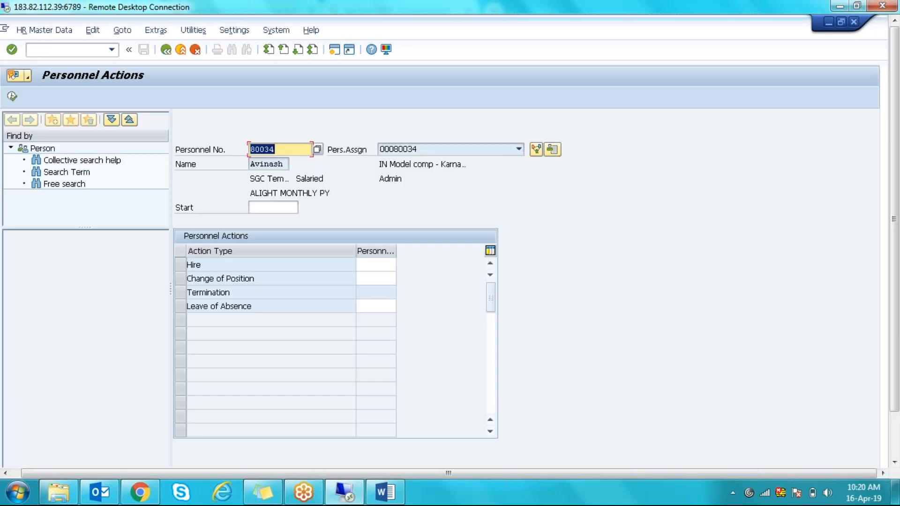
{"action": "left_click", "coordinate": [179, 280]}
{"action": "left_click", "coordinate": [12, 98]}
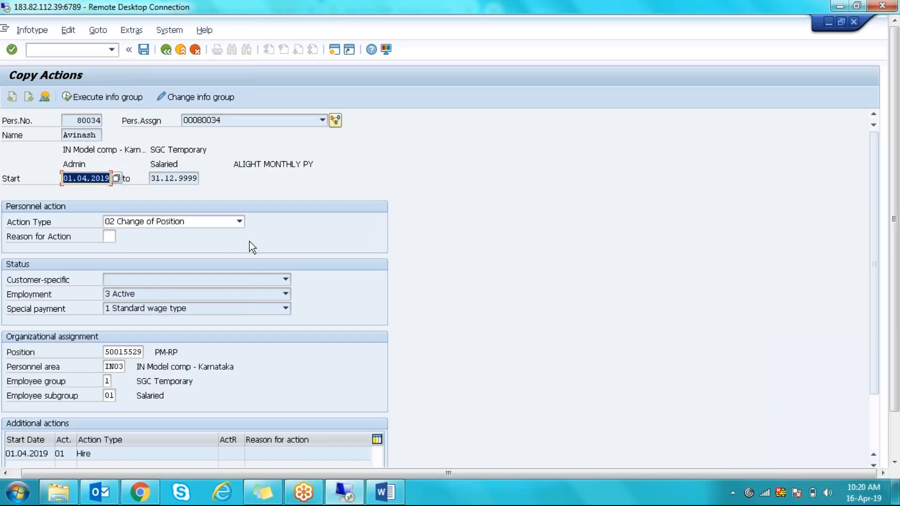
- Copy position number 50015529 and return to SAP Easy Access without saving
{"action": "double_click", "coordinate": [109, 353]}
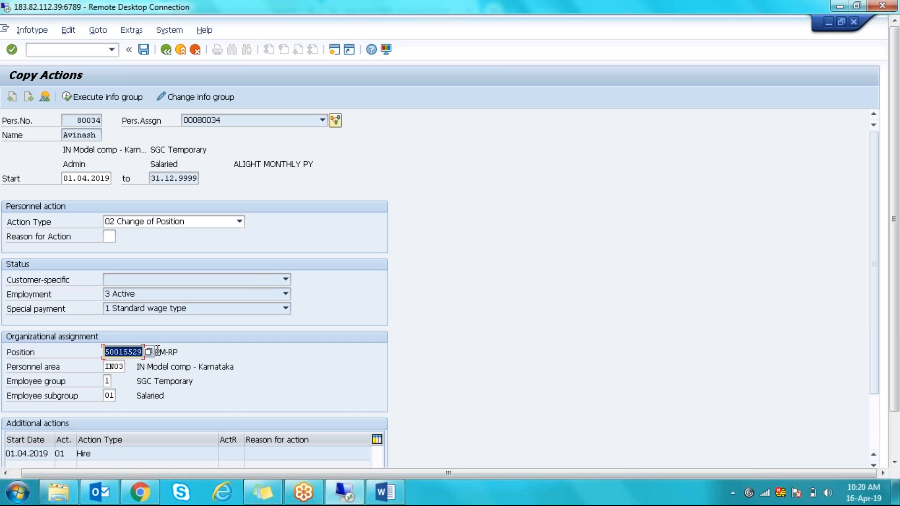
{"action": "key", "text": "End"}
{"action": "left_click", "coordinate": [170, 49]}
{"action": "left_click", "coordinate": [167, 50]}
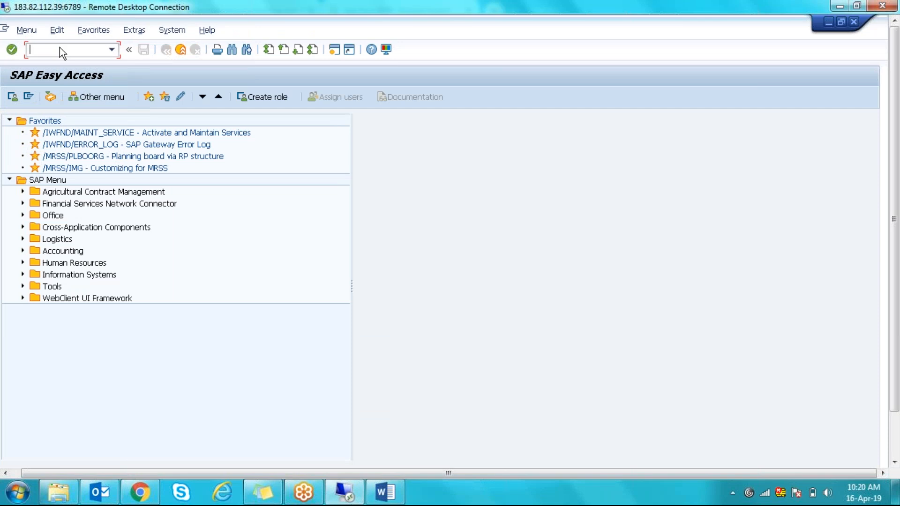
- In PPOME, search organizational units by the copied number 50015529
{"action": "type", "text": "ppome"}
{"action": "key", "text": "Return"}
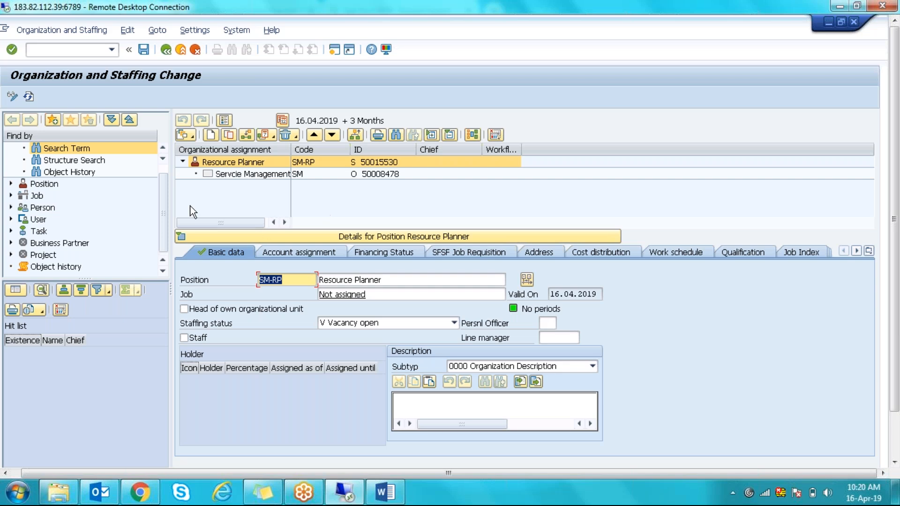
{"action": "left_click", "coordinate": [70, 148]}
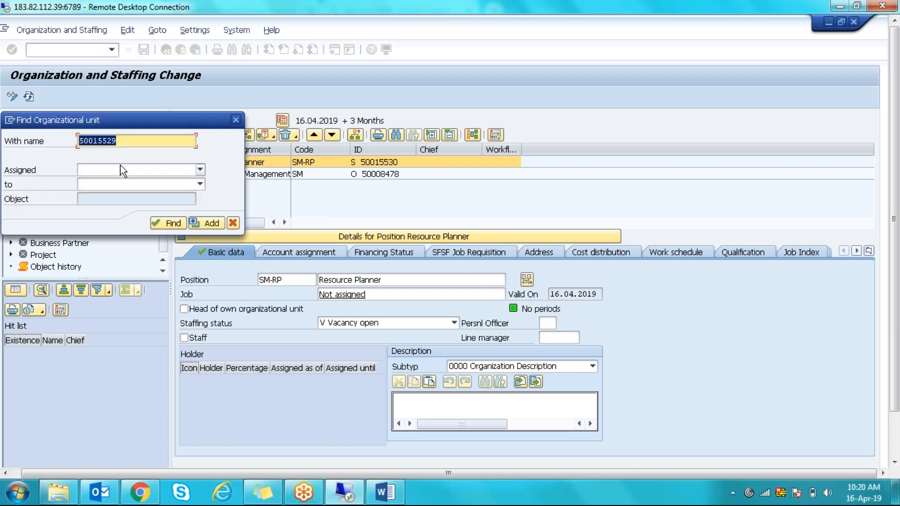
{"action": "key", "text": "Right"}
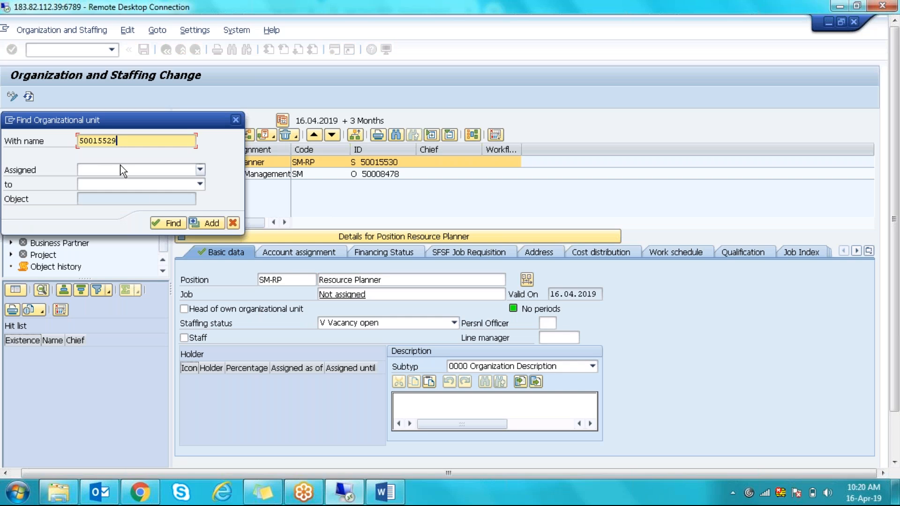
{"action": "left_click", "coordinate": [167, 223]}
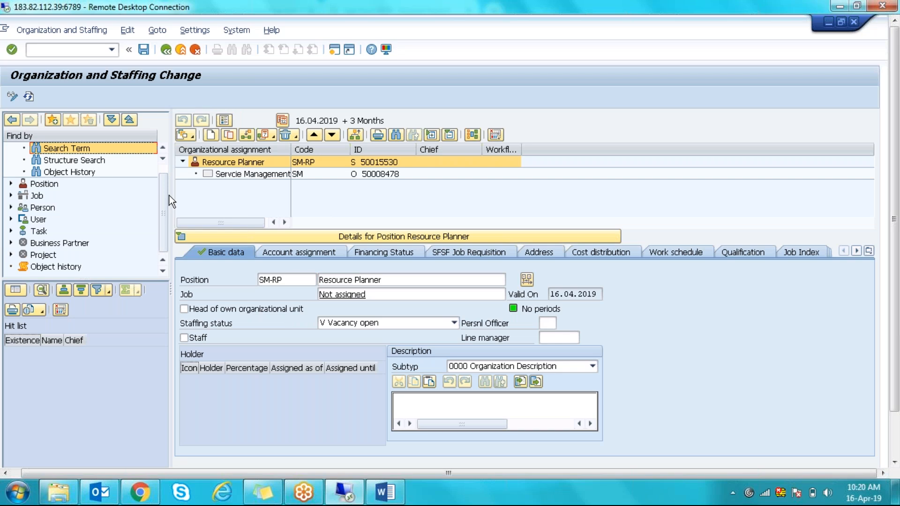
- Expand Position under Find by and start a free search for positions
{"action": "scroll", "coordinate": [164, 171], "scroll_direction": "up", "scroll_amount": 2}
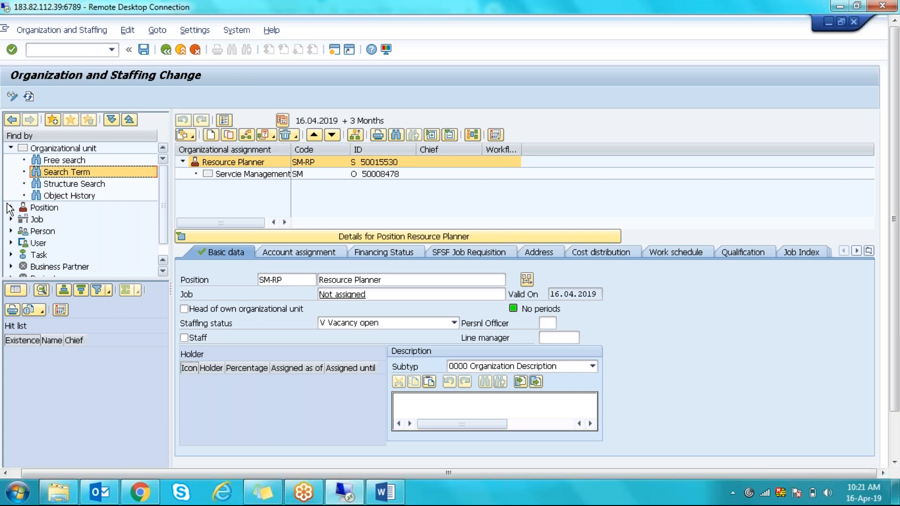
{"action": "left_click", "coordinate": [10, 207]}
{"action": "left_click", "coordinate": [60, 219]}
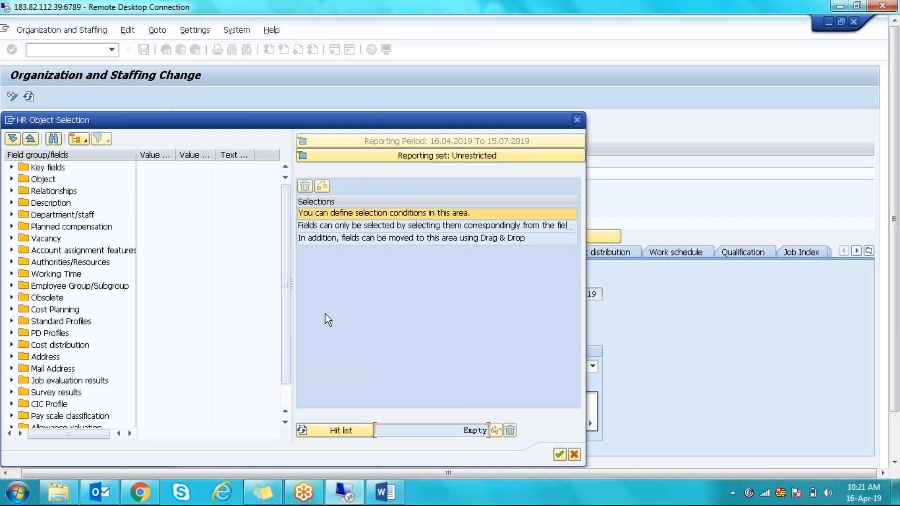
- In HR Object Selection, expand Reporting set, toggle Field Catalog and Field groups, then close without searching
{"action": "left_click", "coordinate": [448, 158]}
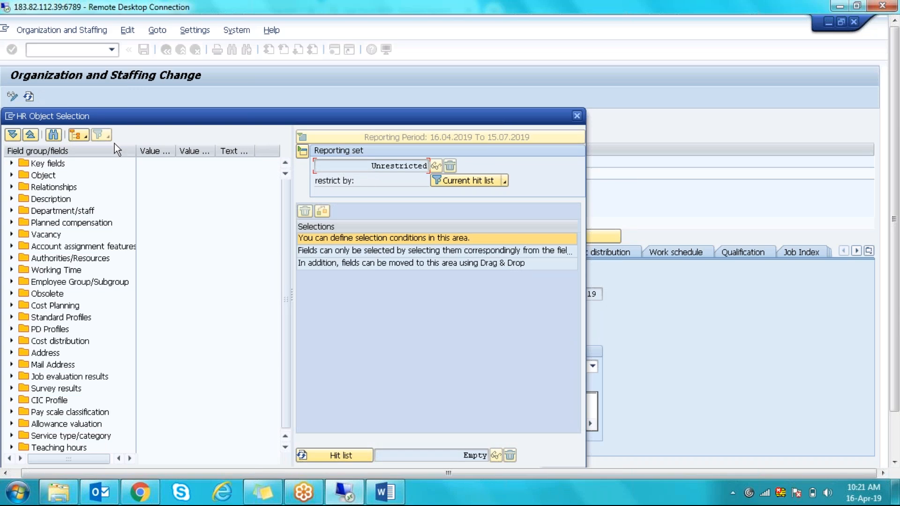
{"action": "left_click", "coordinate": [85, 136]}
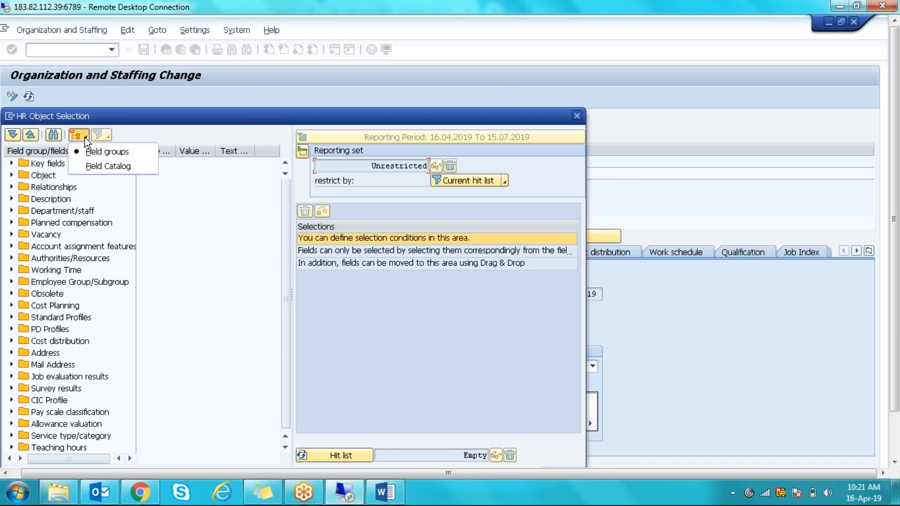
{"action": "left_click", "coordinate": [92, 169]}
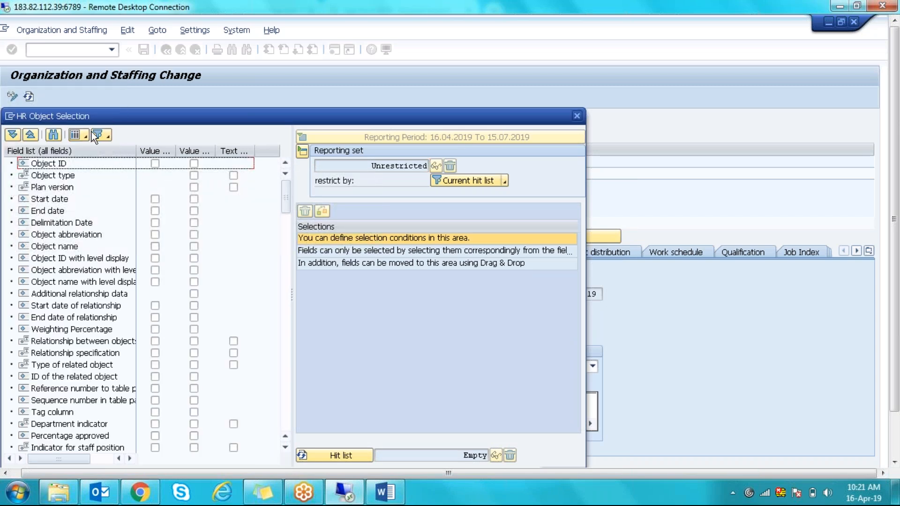
{"action": "left_click", "coordinate": [86, 137]}
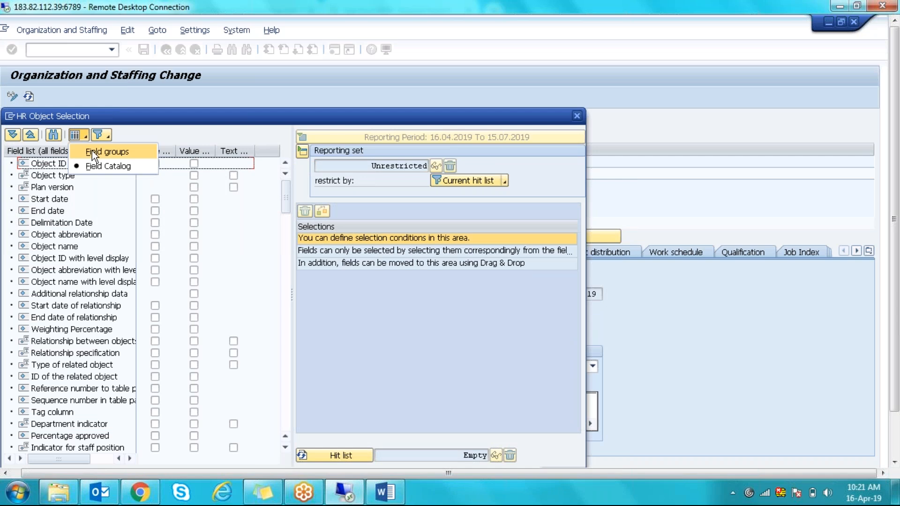
{"action": "left_click", "coordinate": [92, 152]}
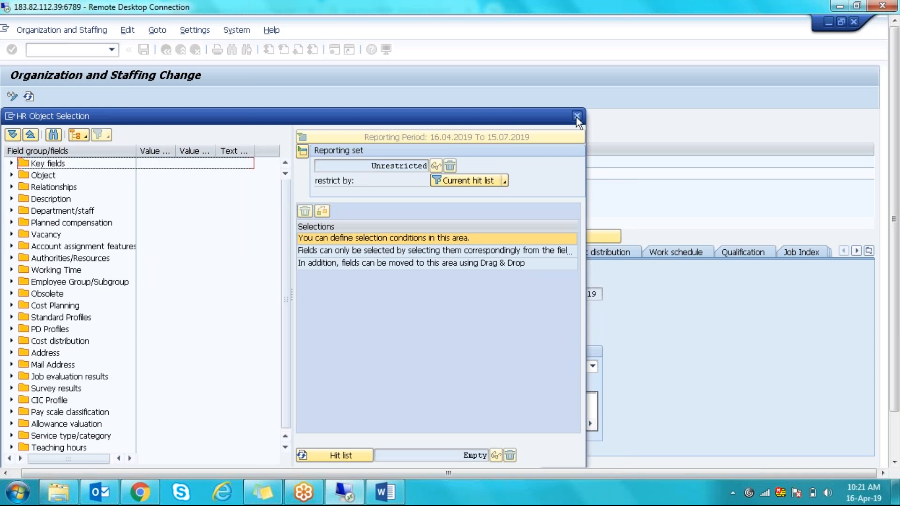
{"action": "left_click", "coordinate": [577, 116]}
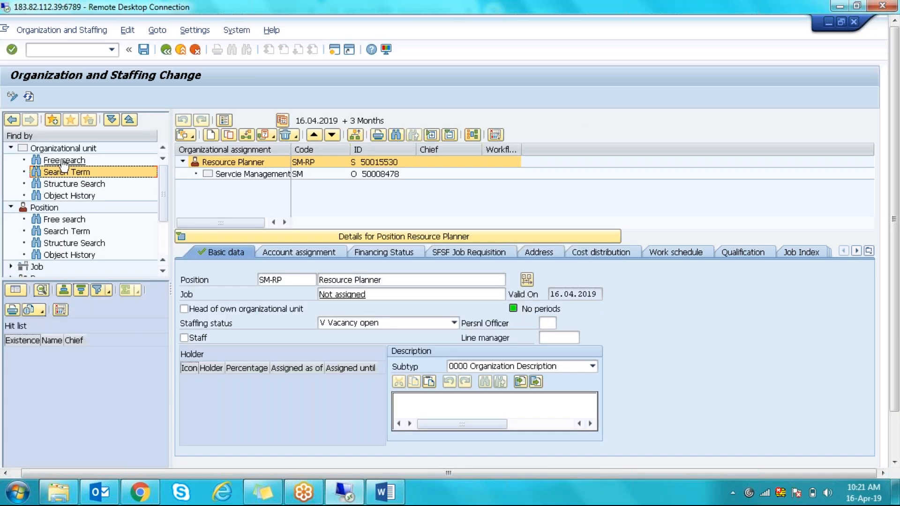
- Search positions for 50015529 and load the Resource Planner position from the hit list
{"action": "double_click", "coordinate": [66, 232]}
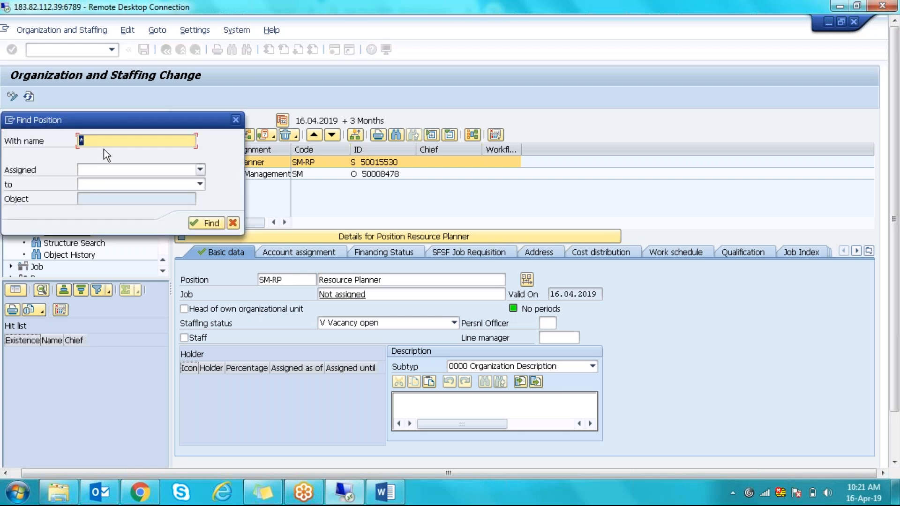
{"action": "type", "text": "50015529"}
{"action": "left_click", "coordinate": [212, 226]}
{"action": "double_click", "coordinate": [88, 355]}
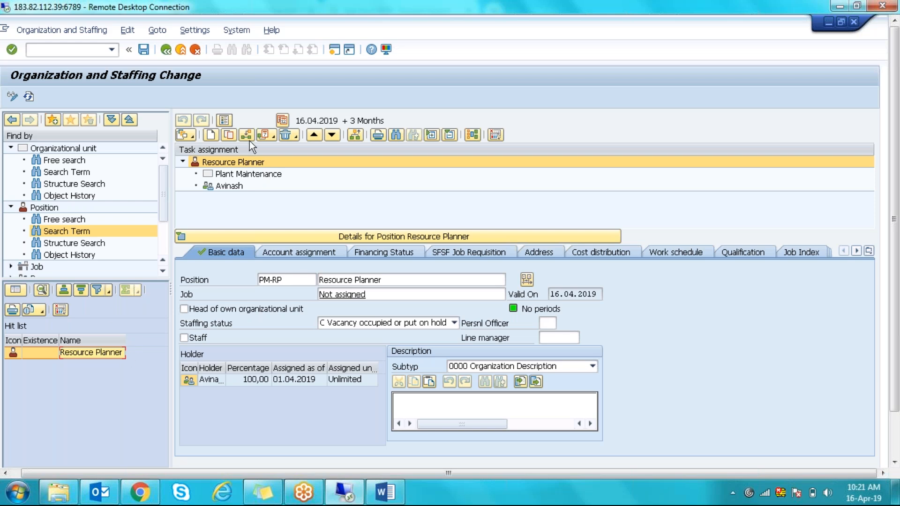
{"action": "left_click", "coordinate": [195, 137]}
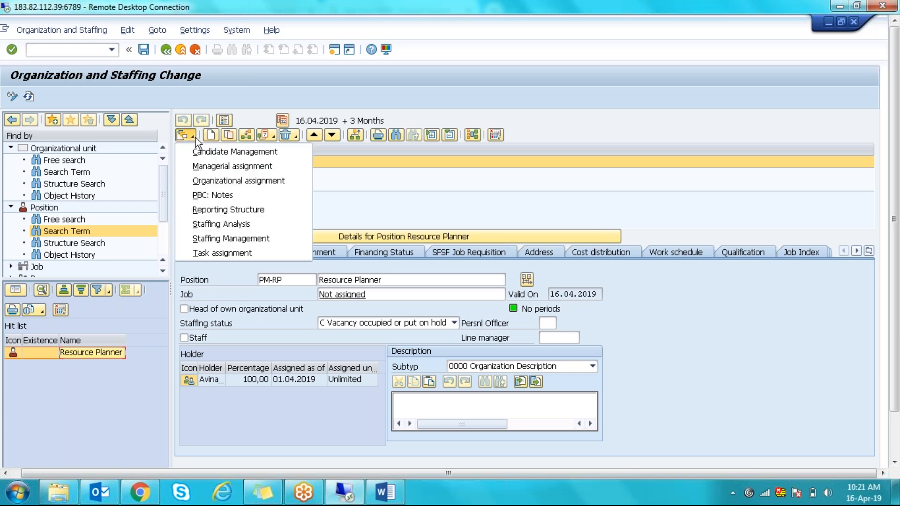
- Show the Organizational assignment view, copy Plant Maintenance ID 50008477, and start an organizational unit search
{"action": "left_click", "coordinate": [207, 182]}
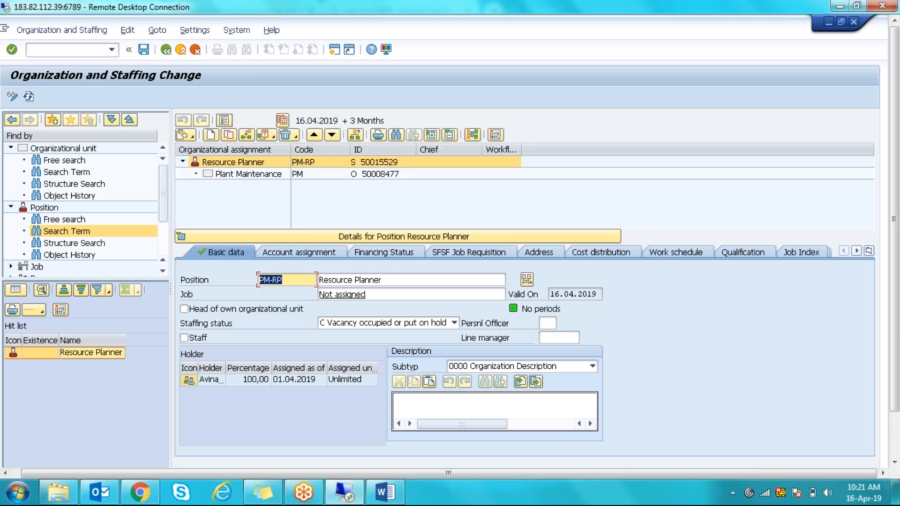
{"action": "left_click", "coordinate": [389, 178]}
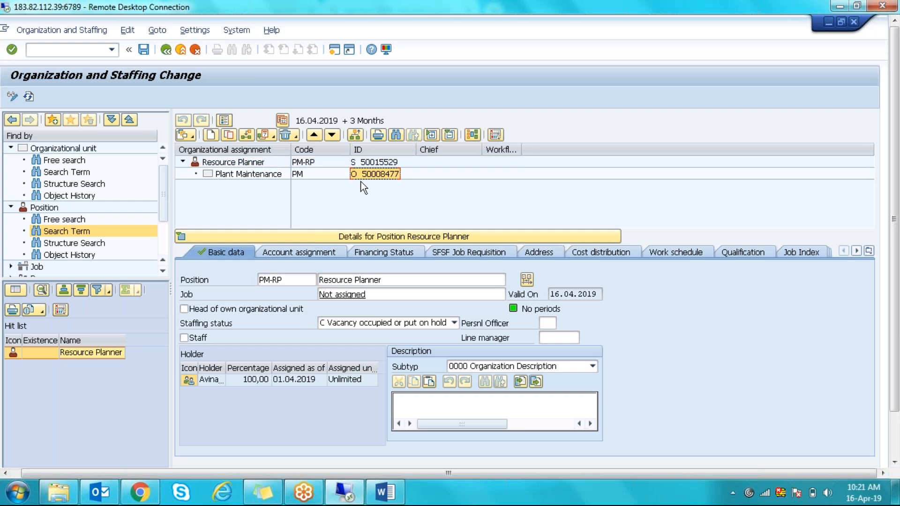
{"action": "left_click", "coordinate": [66, 172]}
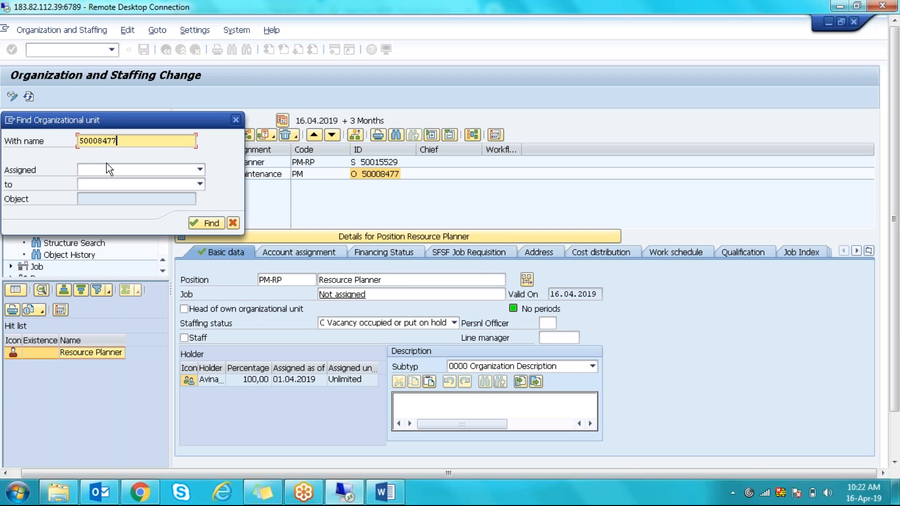
- Find unit 50008477, load Plant Maintenance, and expand Resource Planner 50015529 to reveal its holder
{"action": "key", "text": "Return"}
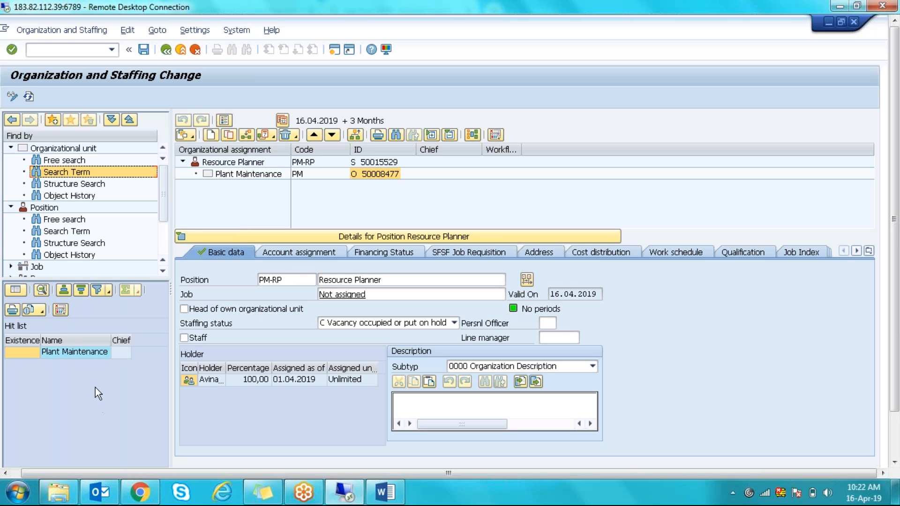
{"action": "double_click", "coordinate": [83, 355]}
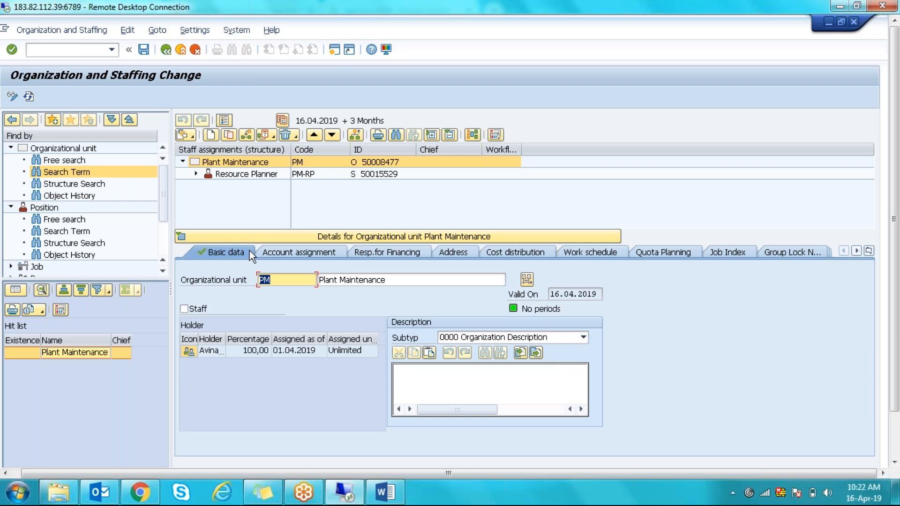
{"action": "left_click", "coordinate": [249, 236]}
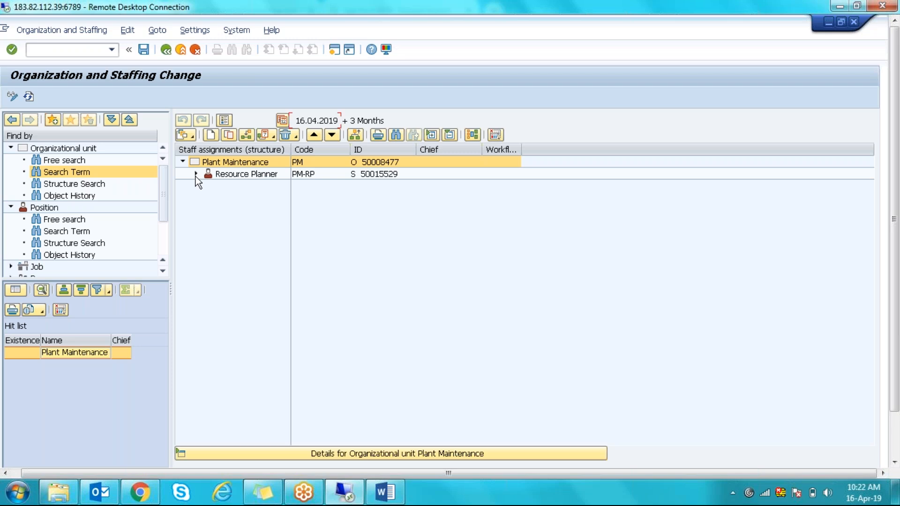
{"action": "left_click", "coordinate": [196, 175]}
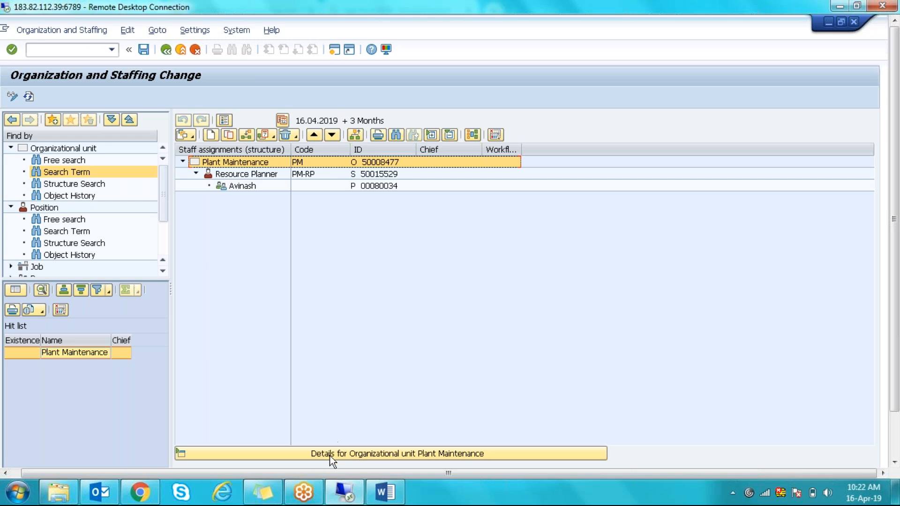
- Switch to the Define Resource Planning Nodes window and select the node object type value
{"action": "left_click", "coordinate": [894, 445]}
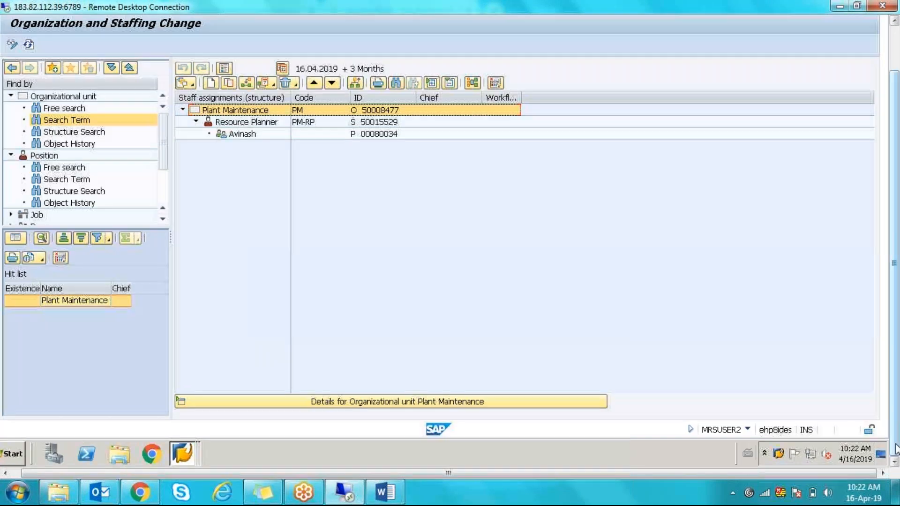
{"action": "left_click", "coordinate": [184, 448]}
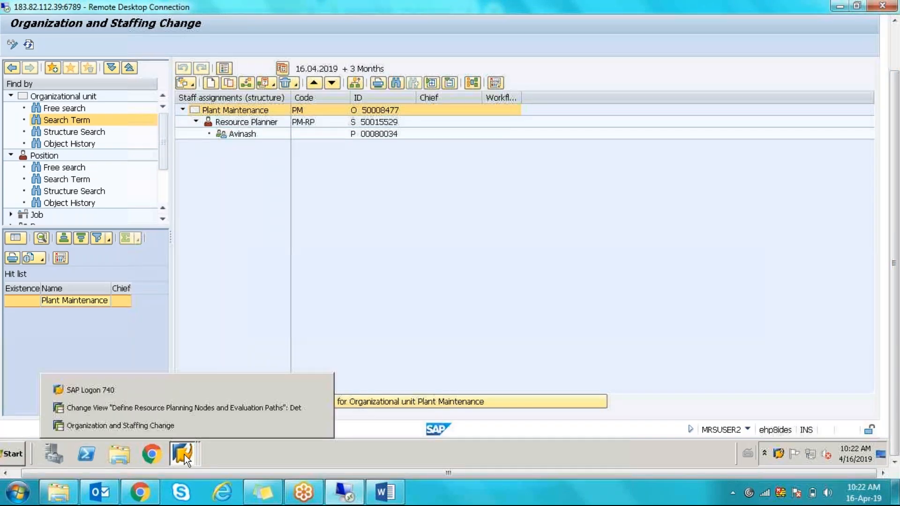
{"action": "left_click", "coordinate": [116, 412]}
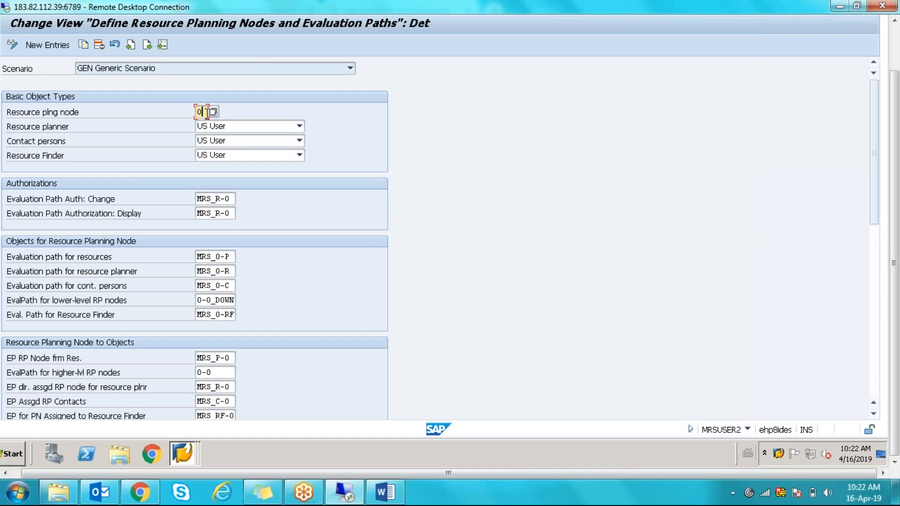
{"action": "double_click", "coordinate": [199, 112]}
- Glance at the org structure, then return to the GEN Generic Scenario node settings
{"action": "left_click", "coordinate": [190, 455]}
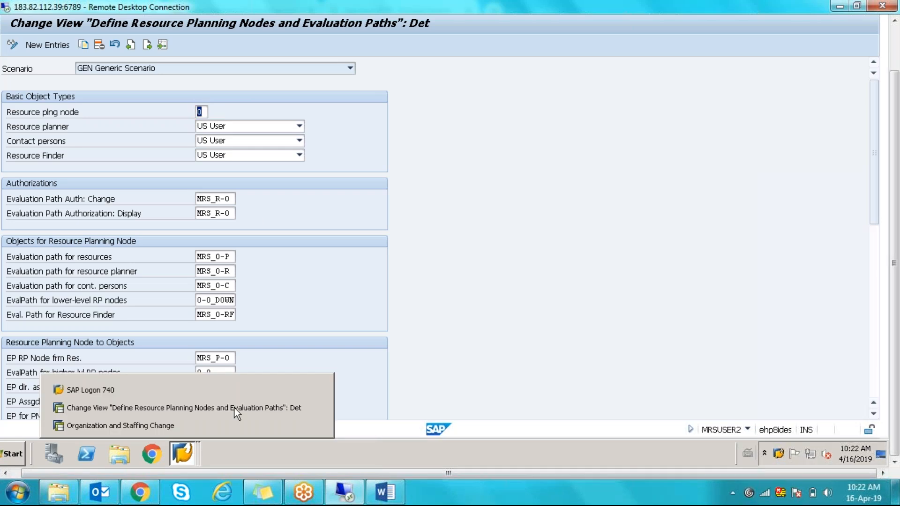
{"action": "left_click", "coordinate": [202, 429]}
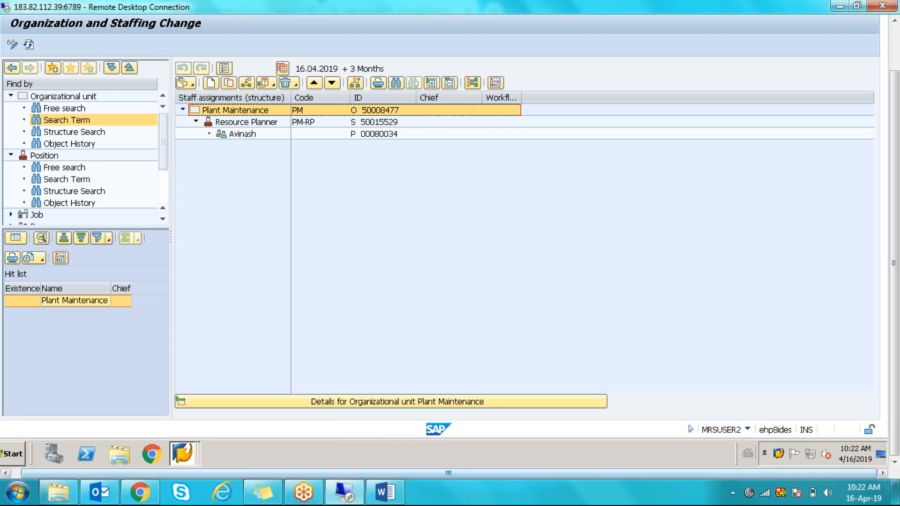
{"action": "left_click", "coordinate": [184, 454]}
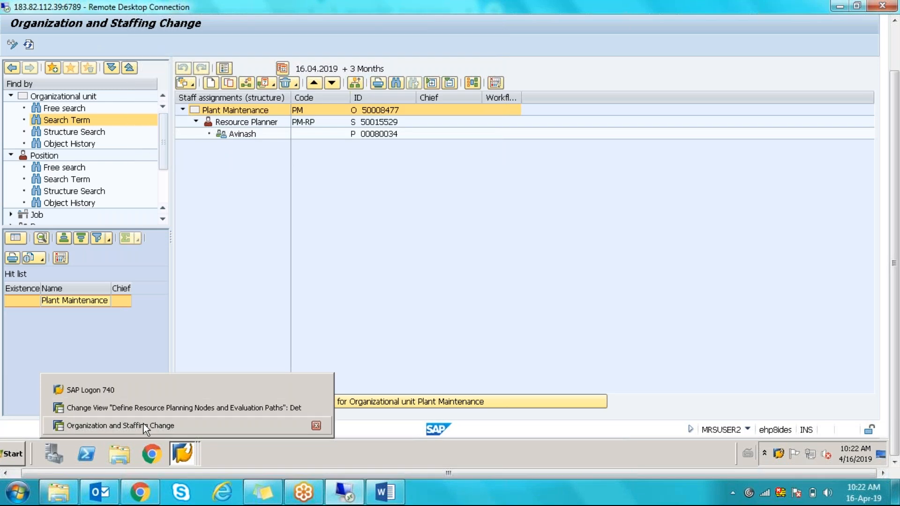
{"action": "left_click", "coordinate": [146, 414]}
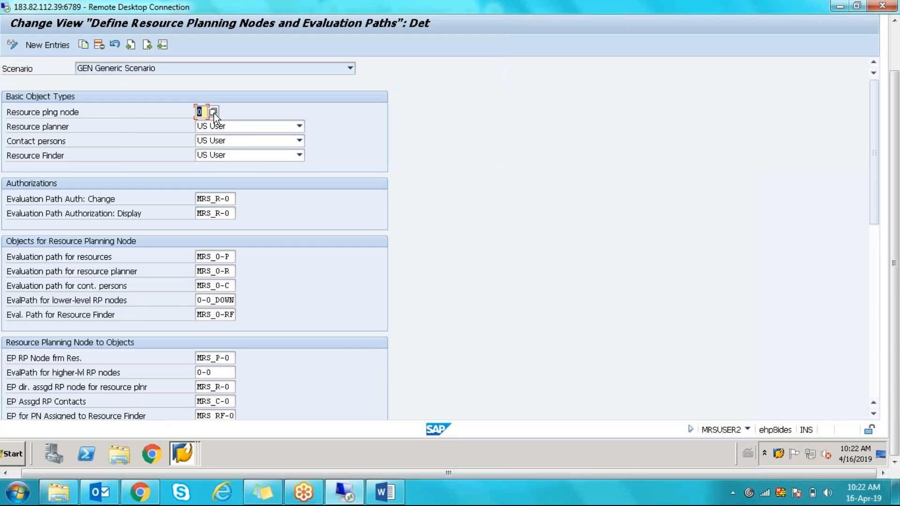
{"action": "left_click", "coordinate": [213, 113]}
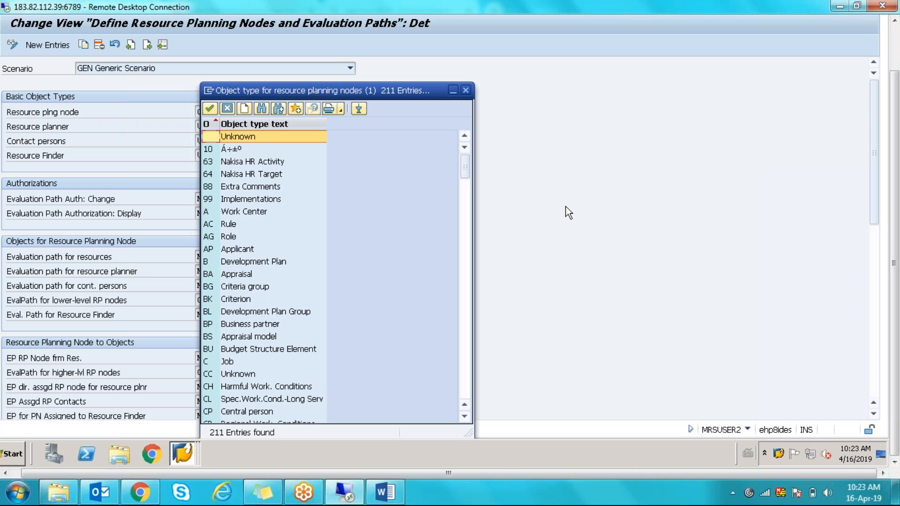
{"action": "left_click", "coordinate": [466, 91]}
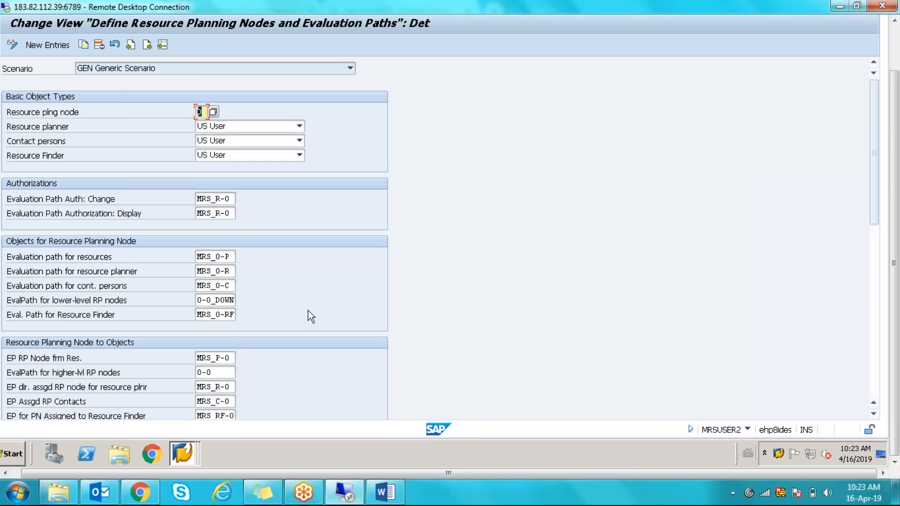
- In Organization and Staffing Change, select Resource Planner 50015529 and Plant Maintenance ID 50008477 (type O)
{"action": "left_click", "coordinate": [192, 459]}
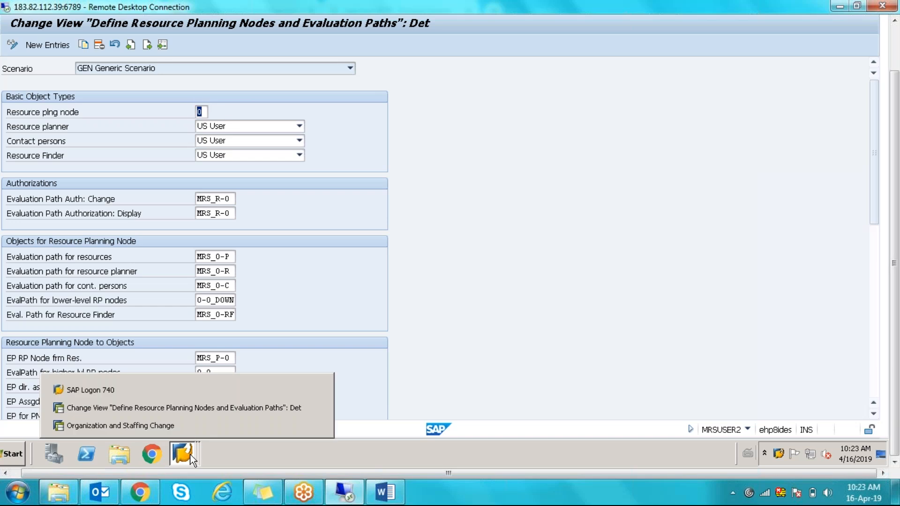
{"action": "left_click", "coordinate": [162, 424]}
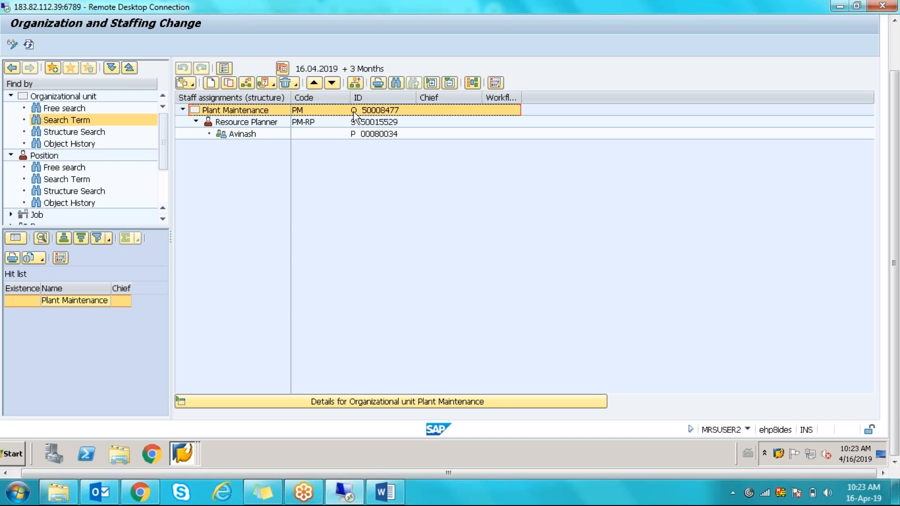
{"action": "left_click", "coordinate": [263, 124]}
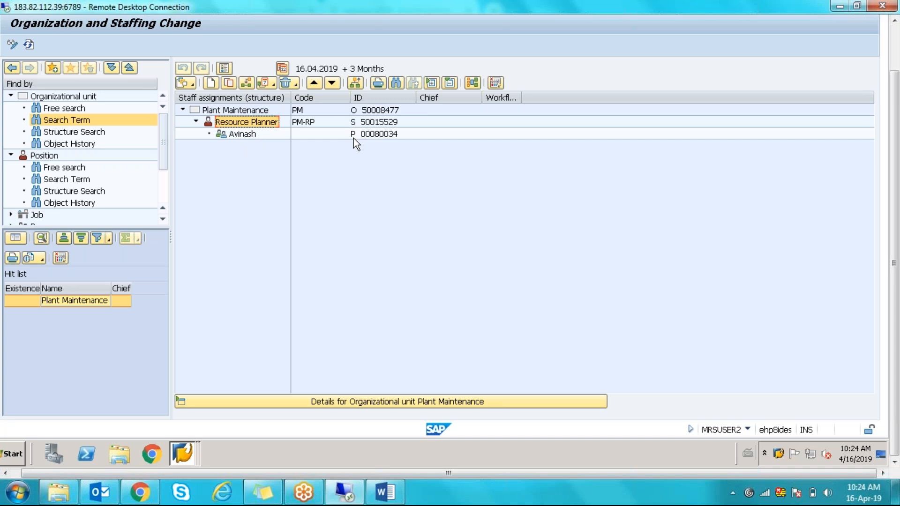
{"action": "left_click", "coordinate": [360, 114]}
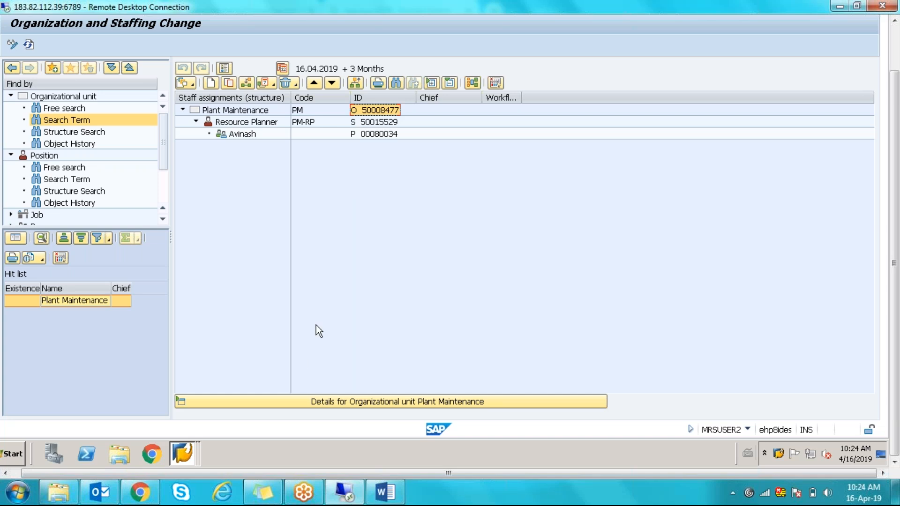
- Compare the node settings with the org structure, staying on the Organization and Staffing view
{"action": "left_click", "coordinate": [176, 451]}
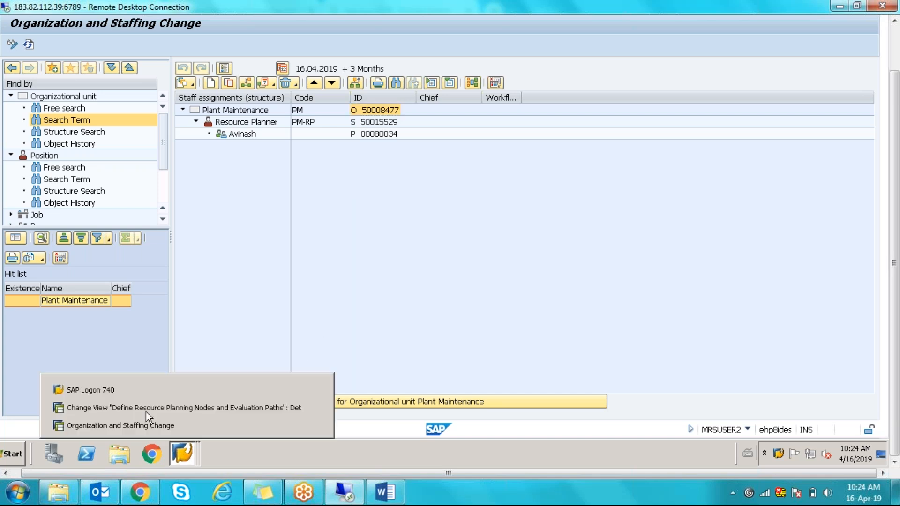
{"action": "left_click", "coordinate": [142, 412]}
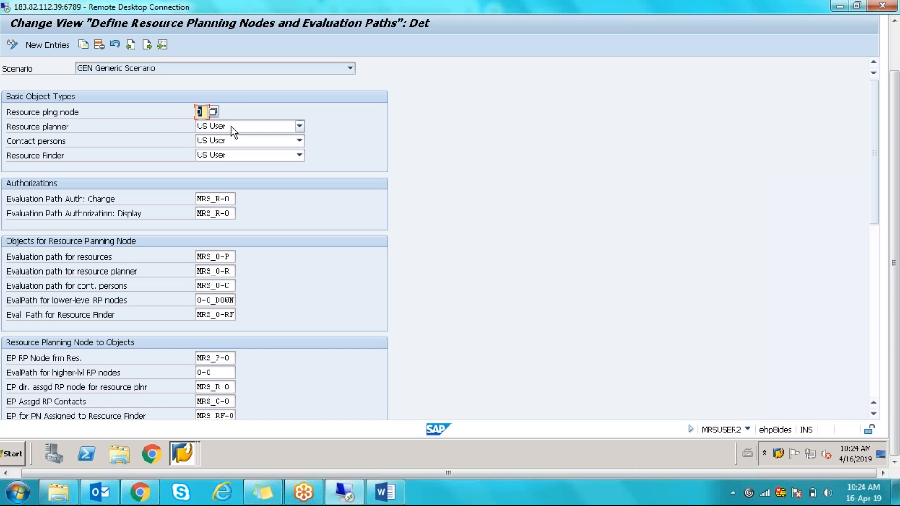
{"action": "left_click", "coordinate": [186, 452]}
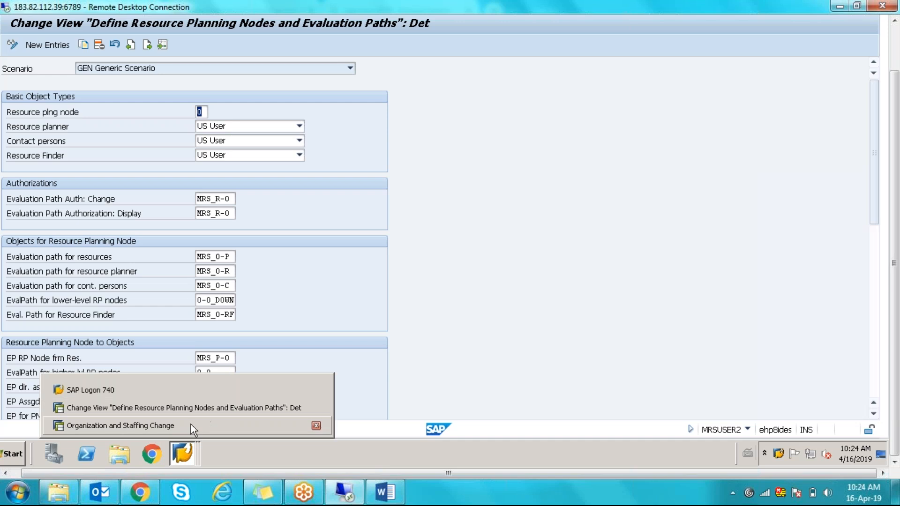
{"action": "left_click", "coordinate": [190, 423]}
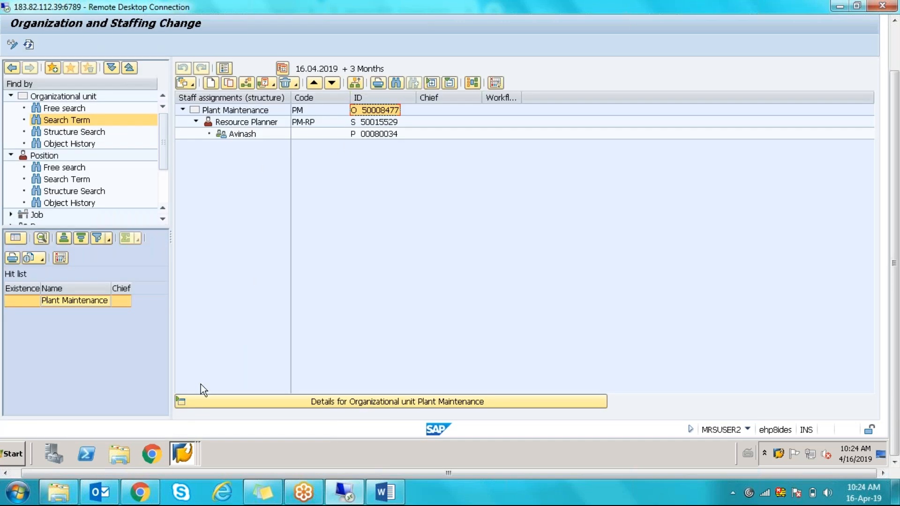
{"action": "left_click", "coordinate": [188, 460]}
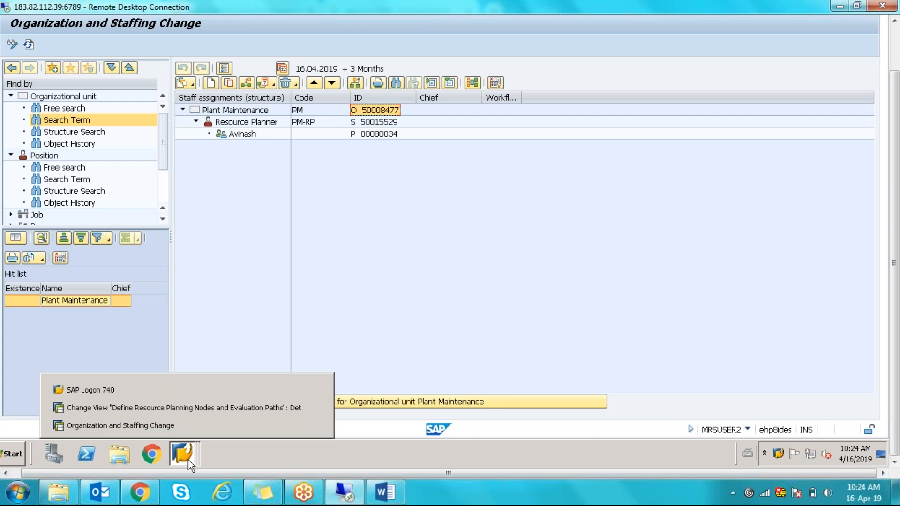
{"action": "left_click", "coordinate": [352, 123]}
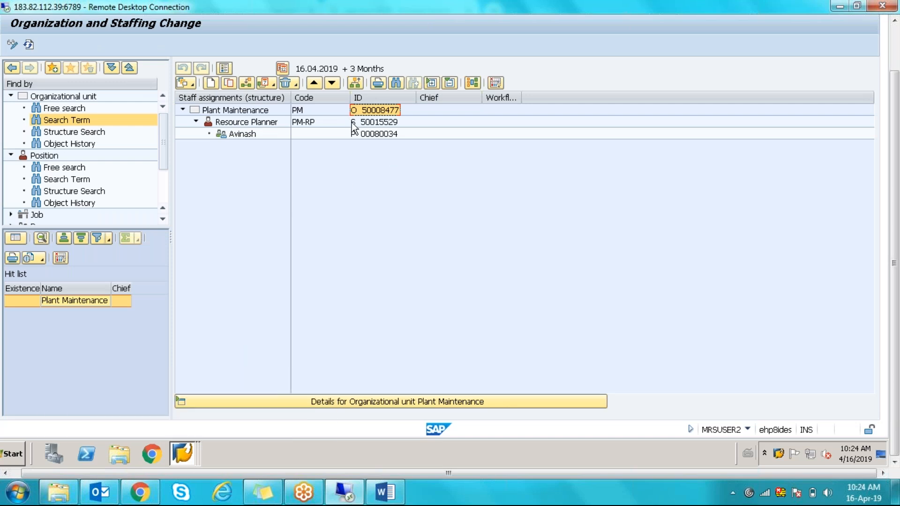
- Cross-check once more, ending on the node settings with Resource plng node still 0
{"action": "left_click", "coordinate": [186, 451]}
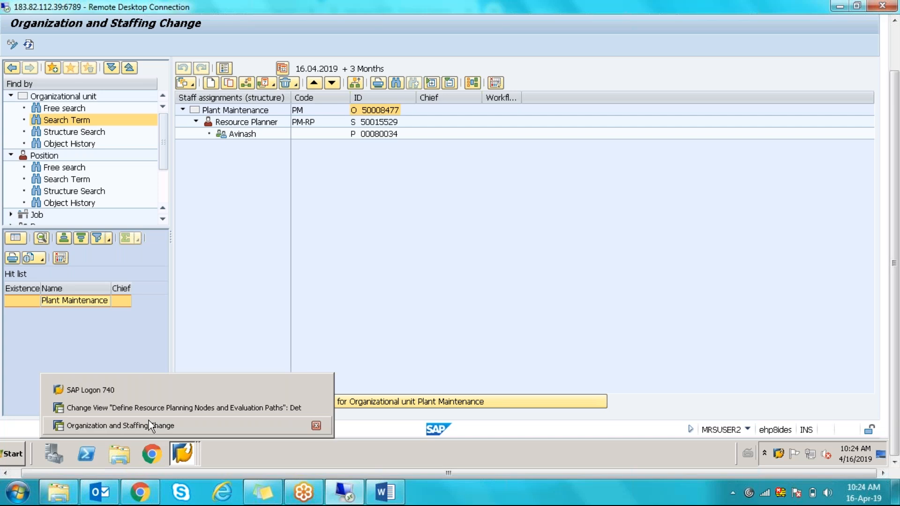
{"action": "left_click", "coordinate": [147, 409]}
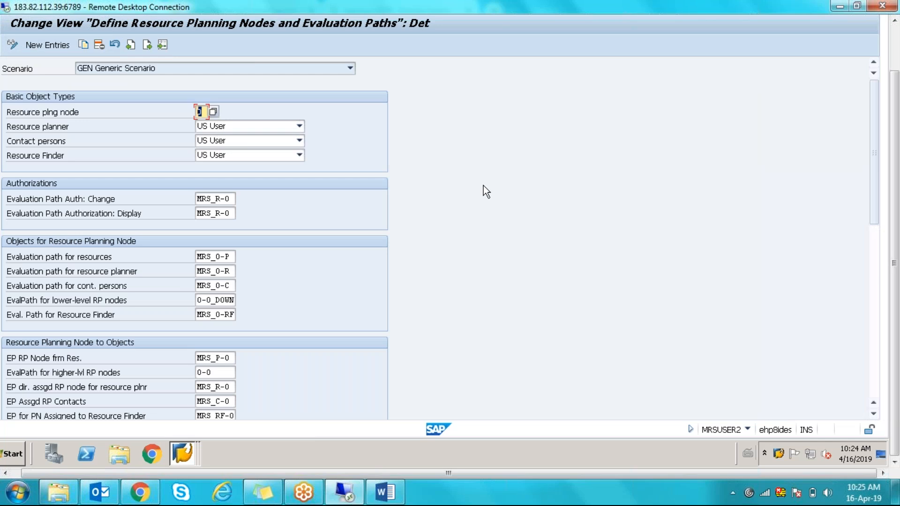
{"action": "left_click", "coordinate": [194, 450]}
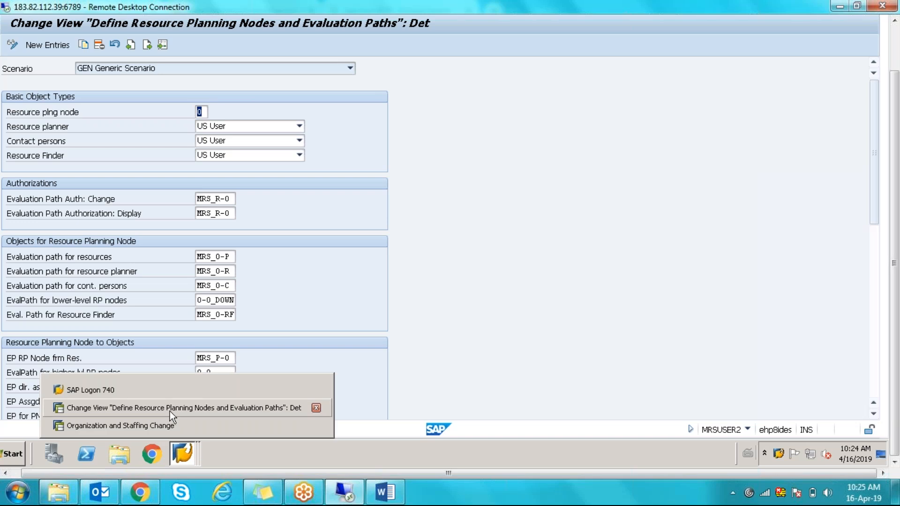
{"action": "left_click", "coordinate": [170, 425]}
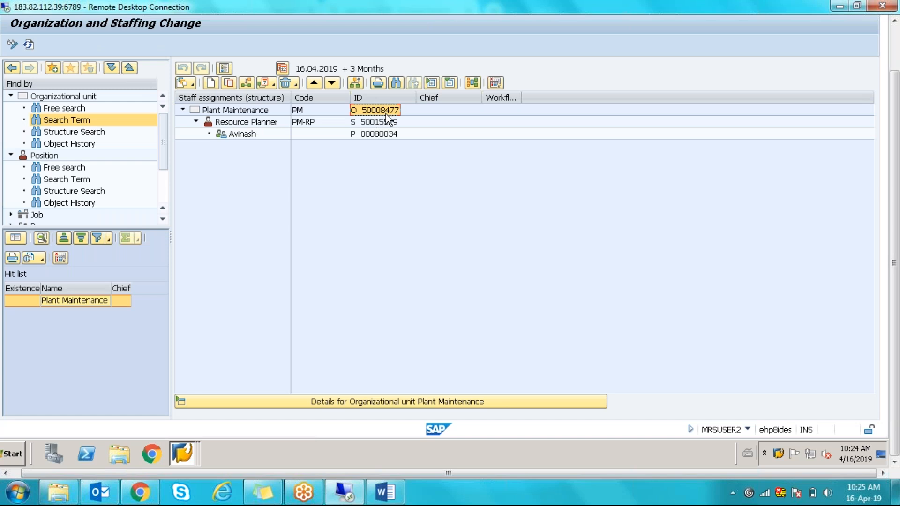
{"action": "left_click", "coordinate": [195, 446]}
{"action": "left_click", "coordinate": [184, 409]}
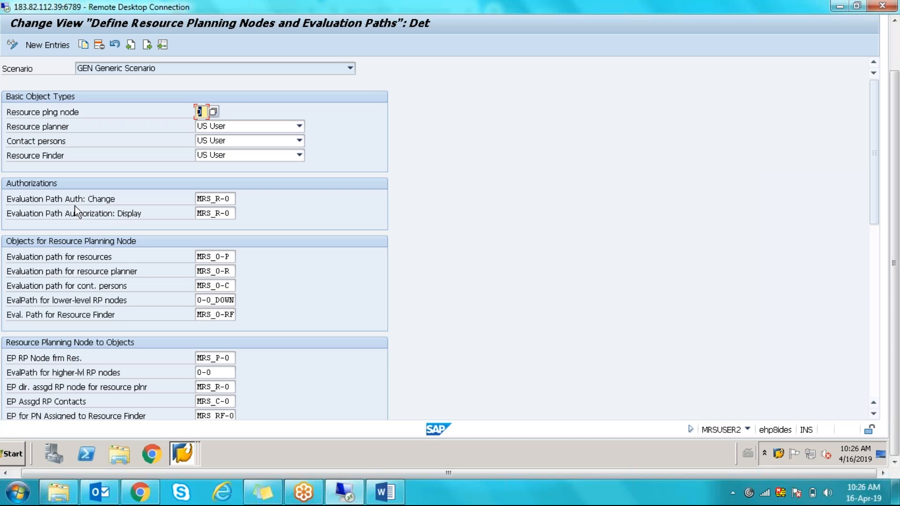
- Review the Evaluation Path Auth: Change and MRS_0-P resources path values against the org structure
{"action": "left_click", "coordinate": [208, 199]}
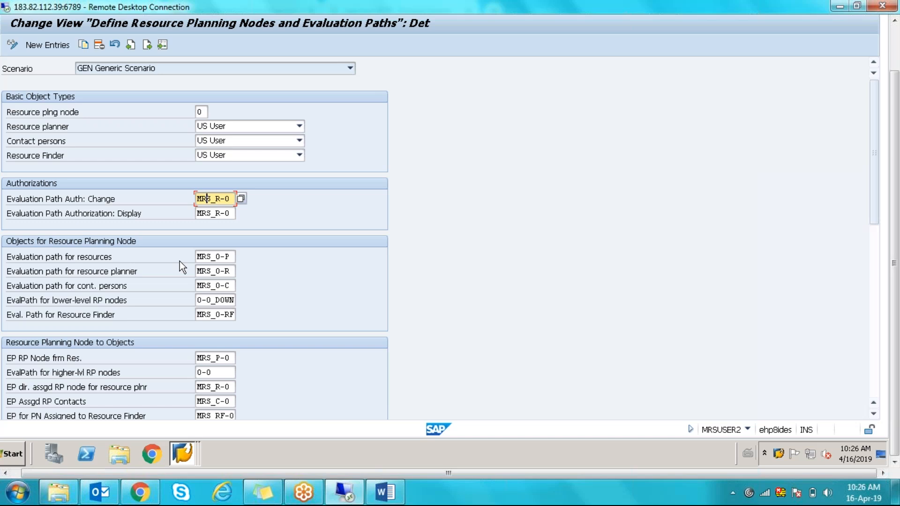
{"action": "left_click", "coordinate": [211, 257]}
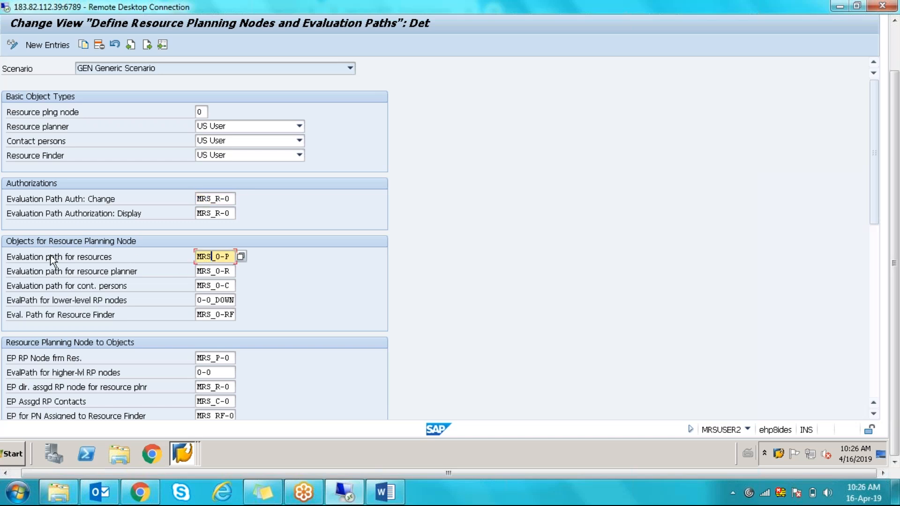
{"action": "left_click", "coordinate": [233, 255]}
{"action": "mouse_move", "coordinate": [188, 450]}
{"action": "left_click", "coordinate": [152, 429]}
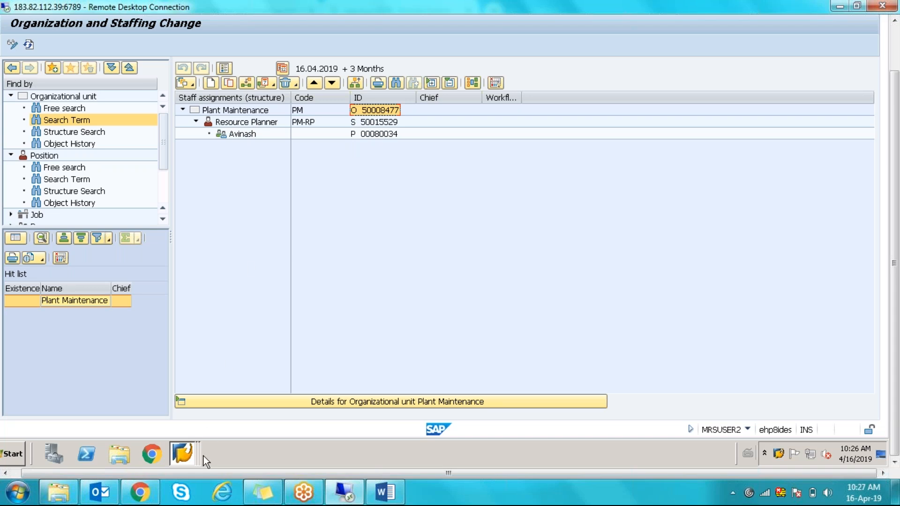
{"action": "mouse_move", "coordinate": [188, 455]}
{"action": "left_click", "coordinate": [165, 412]}
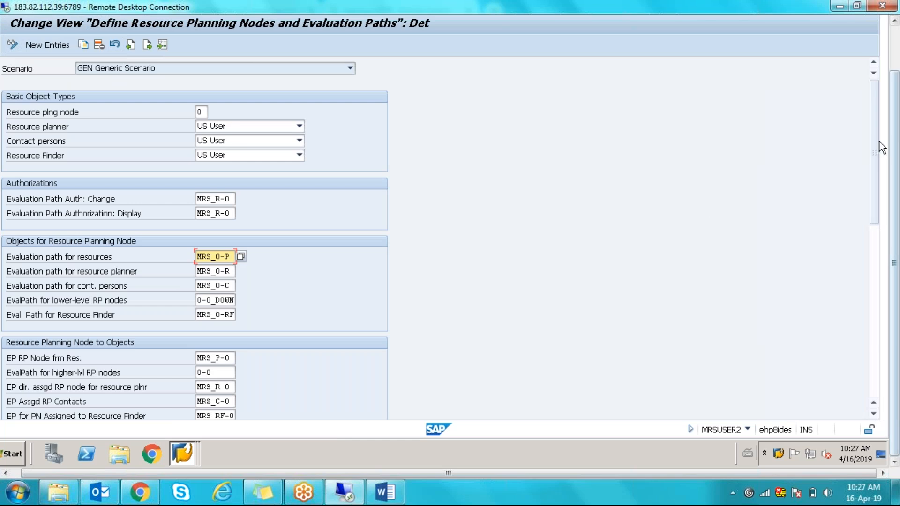
- Inspect the MRS_0-R resource planner path and return to Organization and Staffing Change
{"action": "left_click_drag", "start_coordinate": [876, 143], "coordinate": [873, 196]}
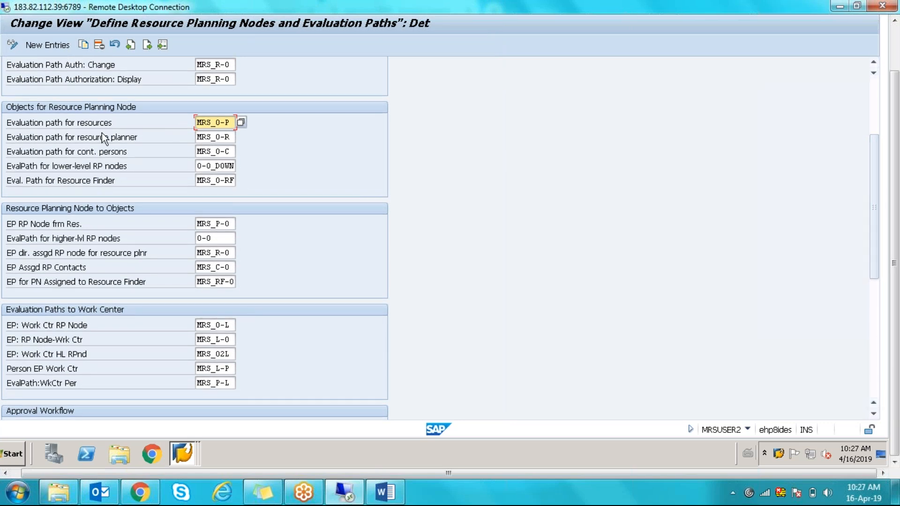
{"action": "left_click", "coordinate": [225, 137]}
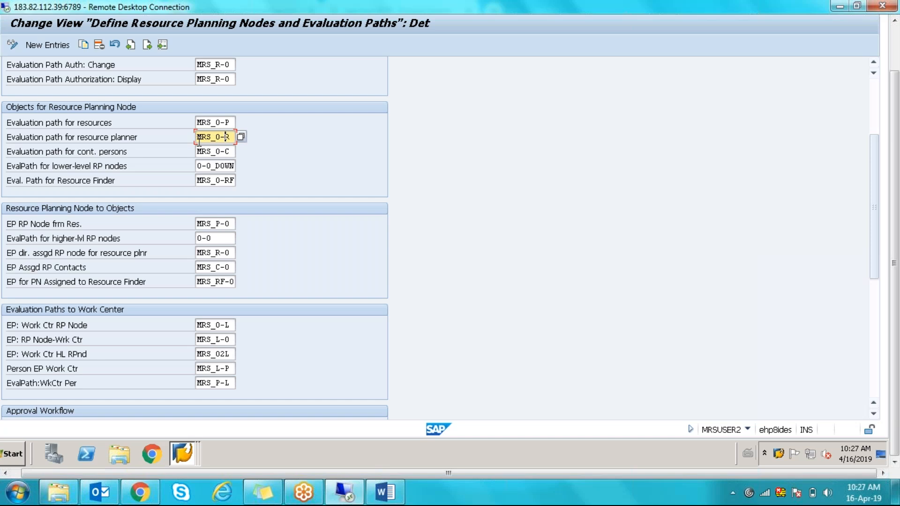
{"action": "left_click_drag", "start_coordinate": [198, 138], "coordinate": [223, 137]}
{"action": "left_click", "coordinate": [222, 137]}
{"action": "left_click_drag", "start_coordinate": [224, 138], "coordinate": [228, 137]}
{"action": "left_click", "coordinate": [177, 455]}
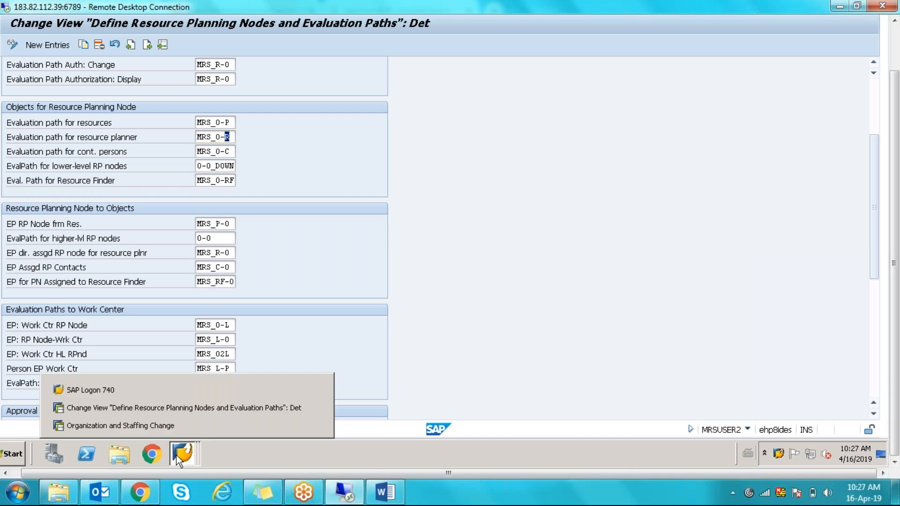
{"action": "left_click", "coordinate": [138, 425]}
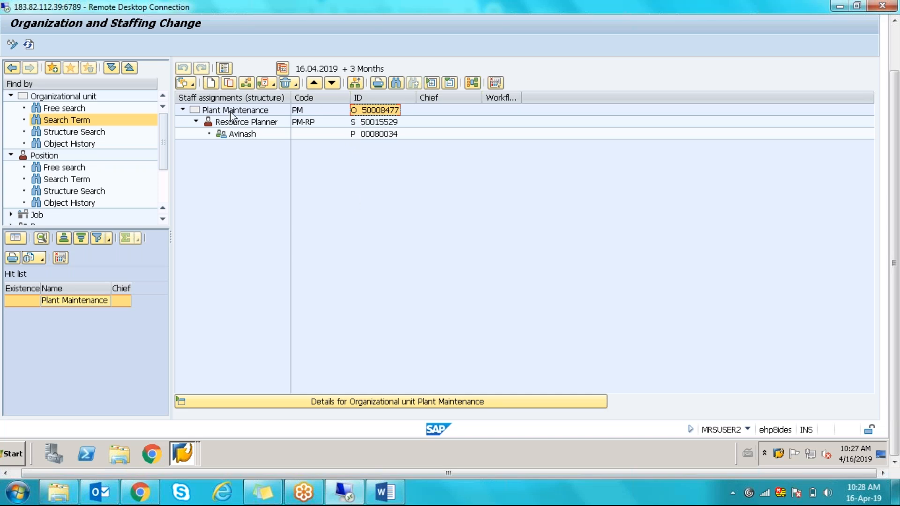
- Switch to the Resource Planner Assignment (MRS) view, select the Resource Planner position and choose Assign
{"action": "left_click", "coordinate": [193, 85]}
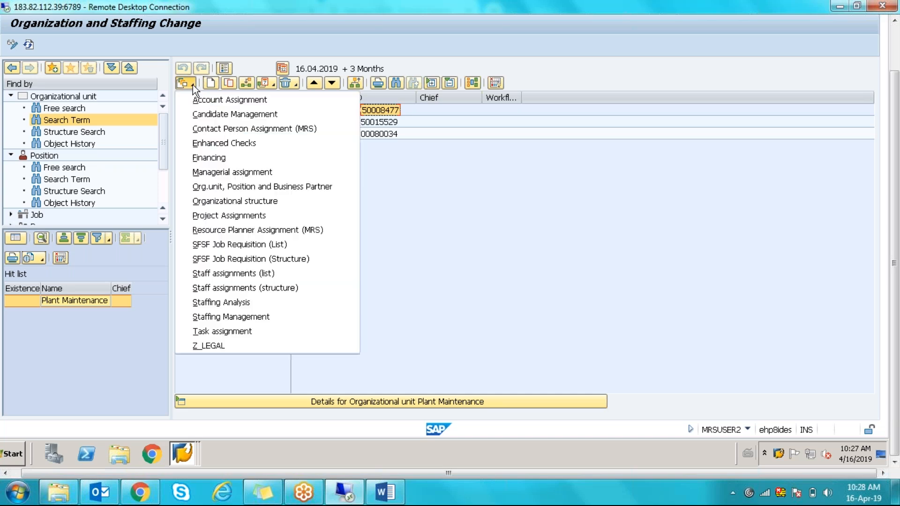
{"action": "left_click", "coordinate": [217, 232]}
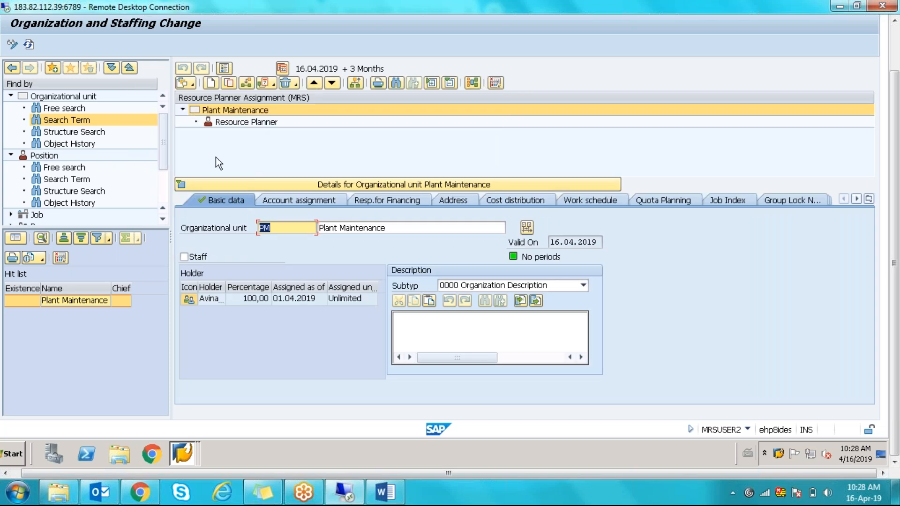
{"action": "left_click", "coordinate": [263, 123]}
{"action": "left_click", "coordinate": [246, 83]}
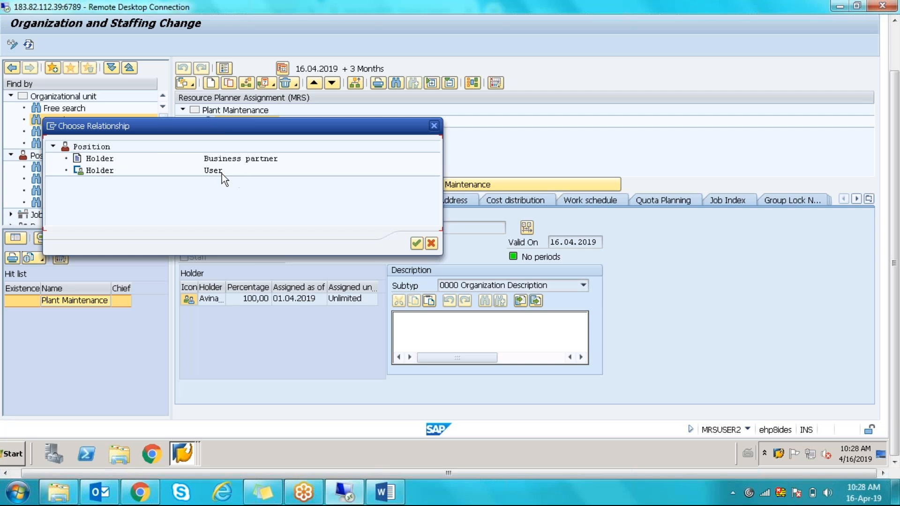
- Try assigning user MRSUSER2 as Resource Planner holder; the search ends with No hits found
{"action": "left_click", "coordinate": [111, 175]}
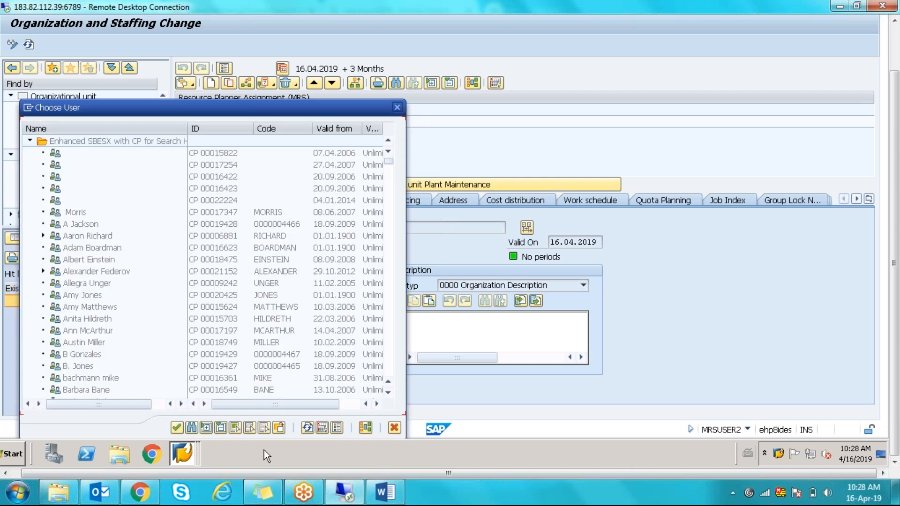
{"action": "left_click", "coordinate": [192, 426]}
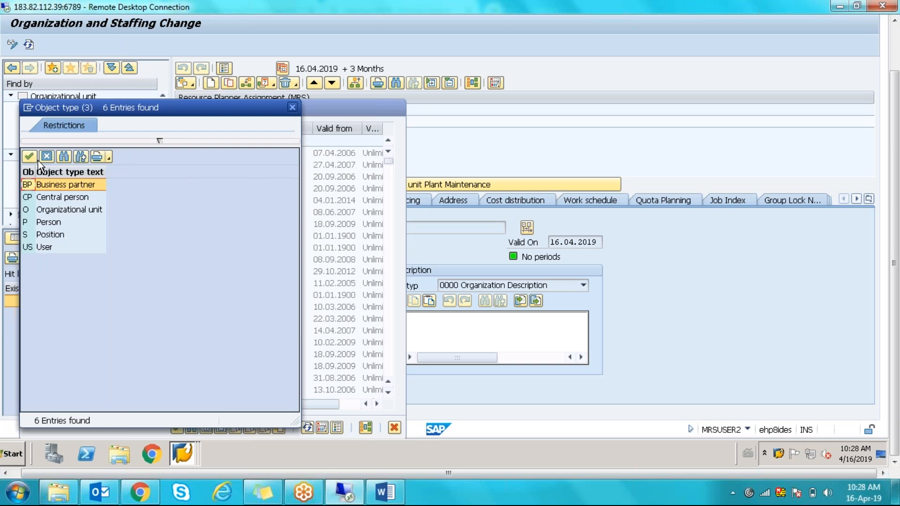
{"action": "double_click", "coordinate": [44, 249]}
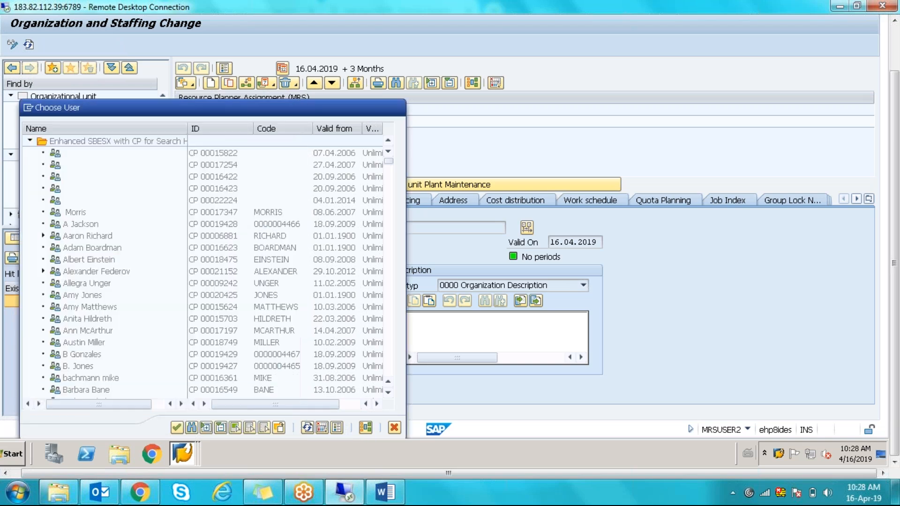
{"action": "type", "text": "MRS"}
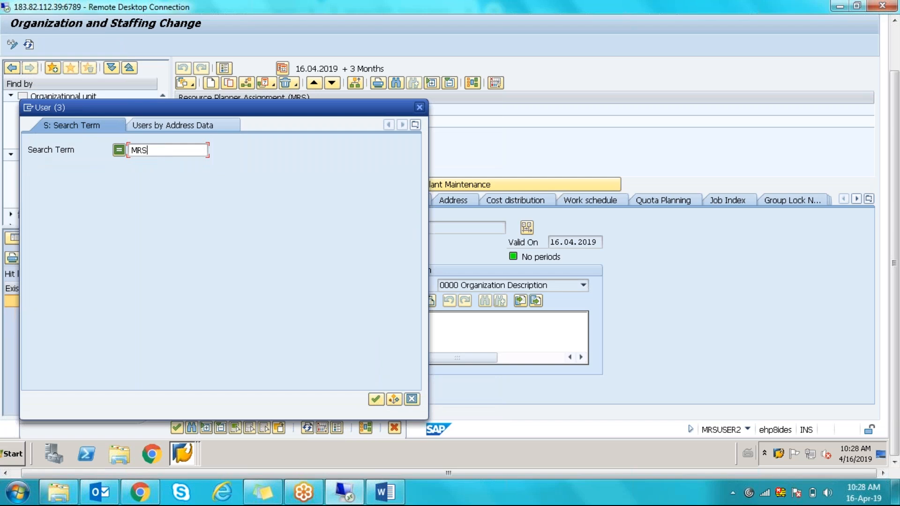
{"action": "type", "text": "USER2"}
{"action": "key", "text": "Return"}
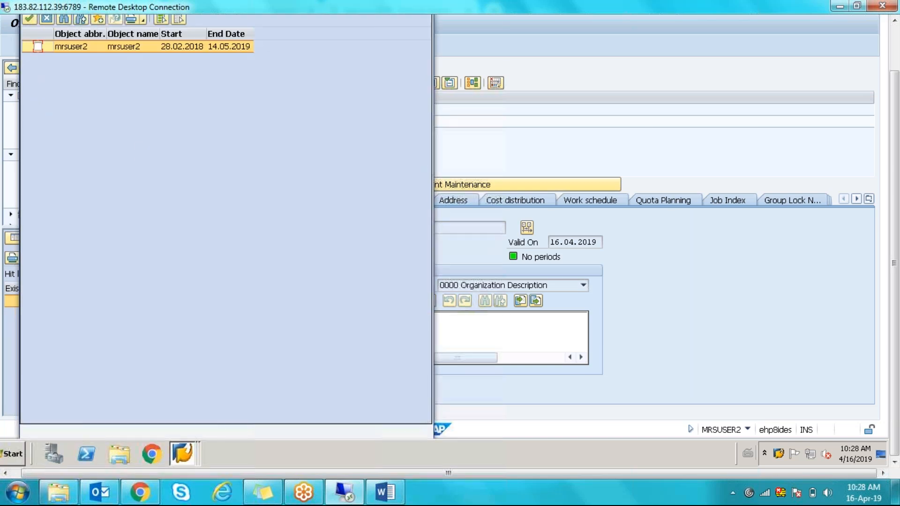
{"action": "left_click", "coordinate": [38, 47]}
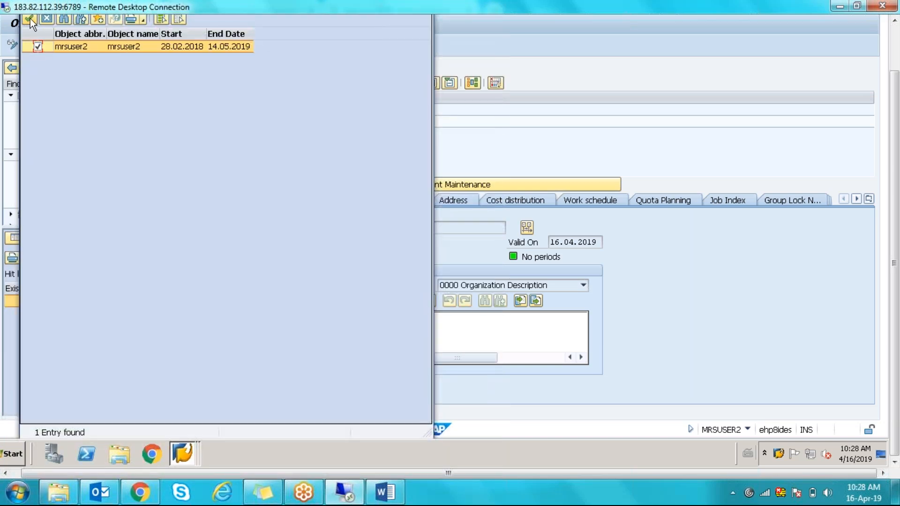
{"action": "left_click", "coordinate": [30, 19]}
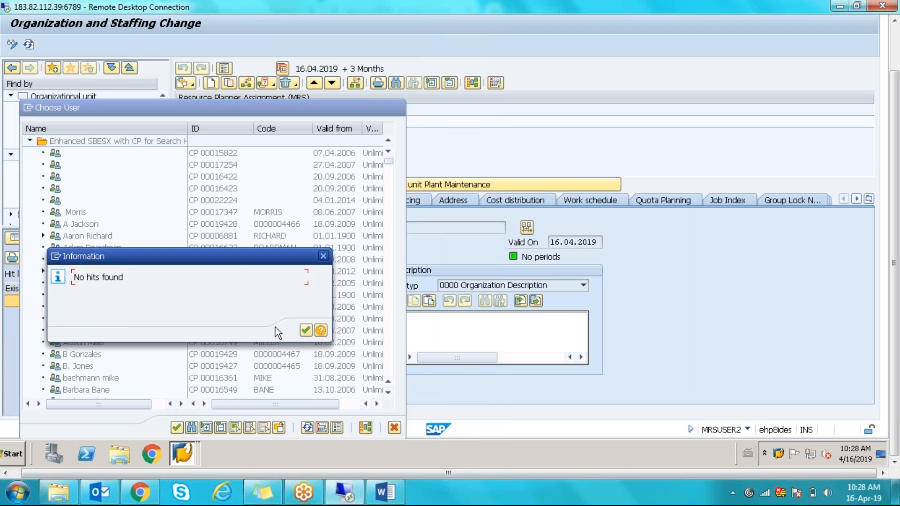
{"action": "left_click", "coordinate": [306, 331]}
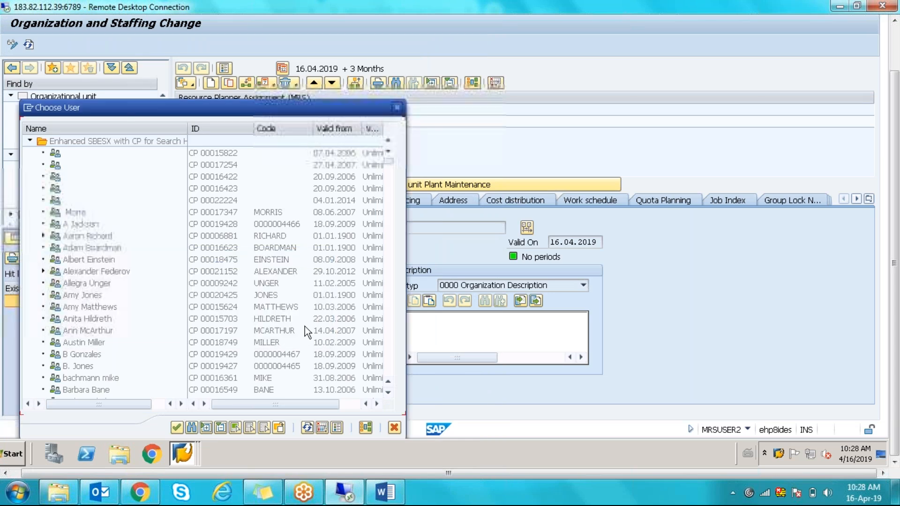
- Attempt a user lookup by search term instead and cancel it
{"action": "left_click_drag", "start_coordinate": [297, 106], "coordinate": [722, 47]}
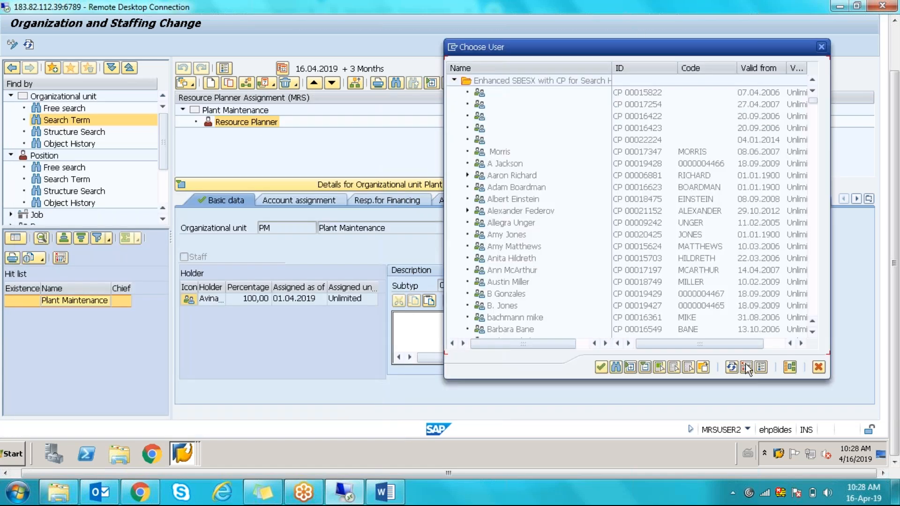
{"action": "left_click", "coordinate": [814, 198]}
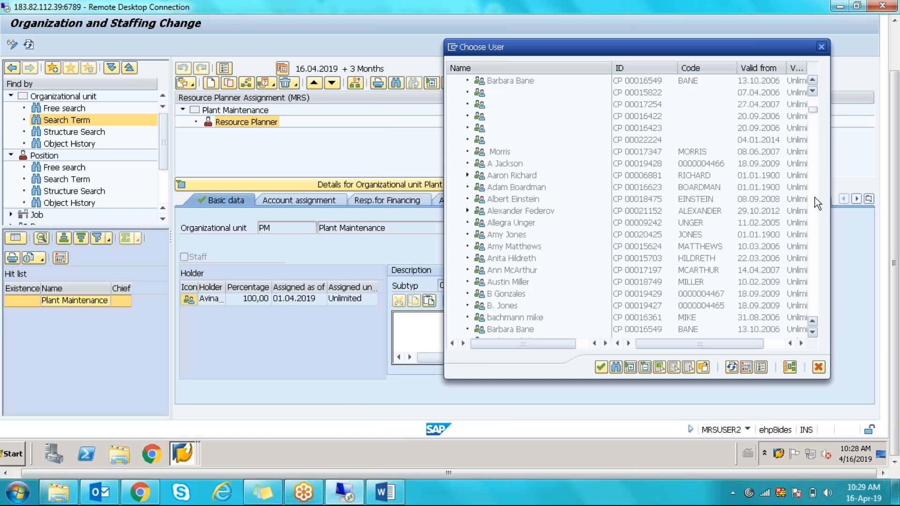
{"action": "left_click", "coordinate": [814, 198]}
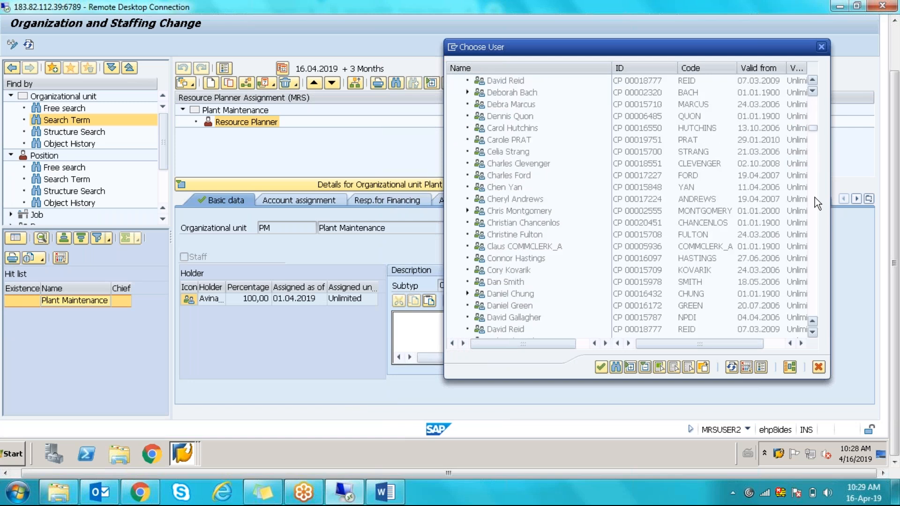
{"action": "left_click", "coordinate": [814, 198]}
{"action": "left_click", "coordinate": [815, 198]}
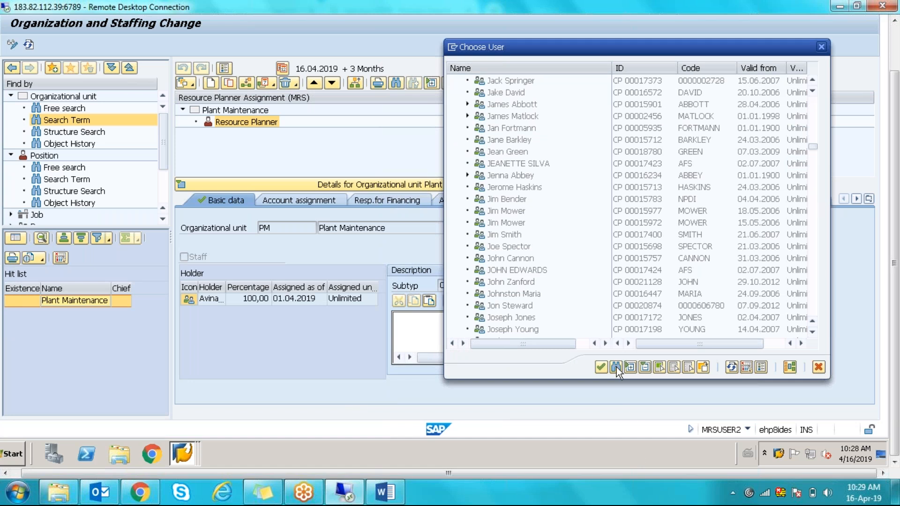
{"action": "left_click", "coordinate": [703, 367]}
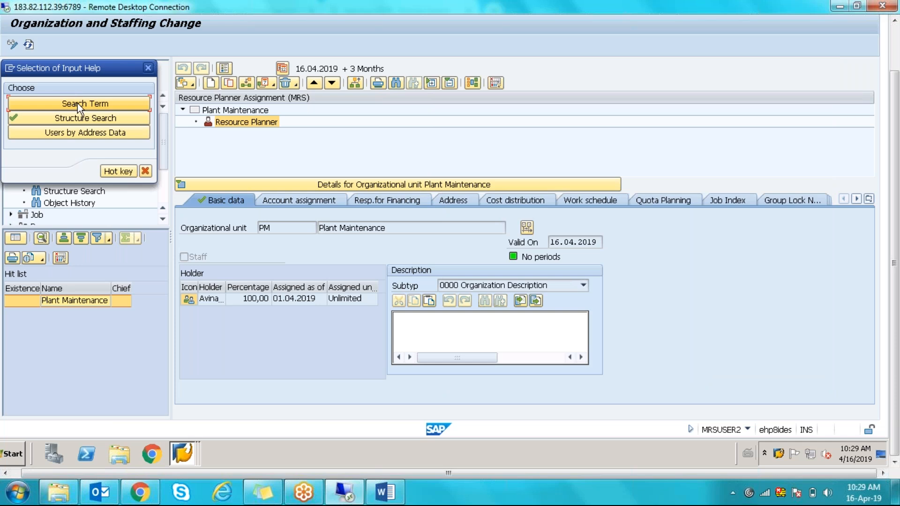
{"action": "left_click", "coordinate": [77, 105]}
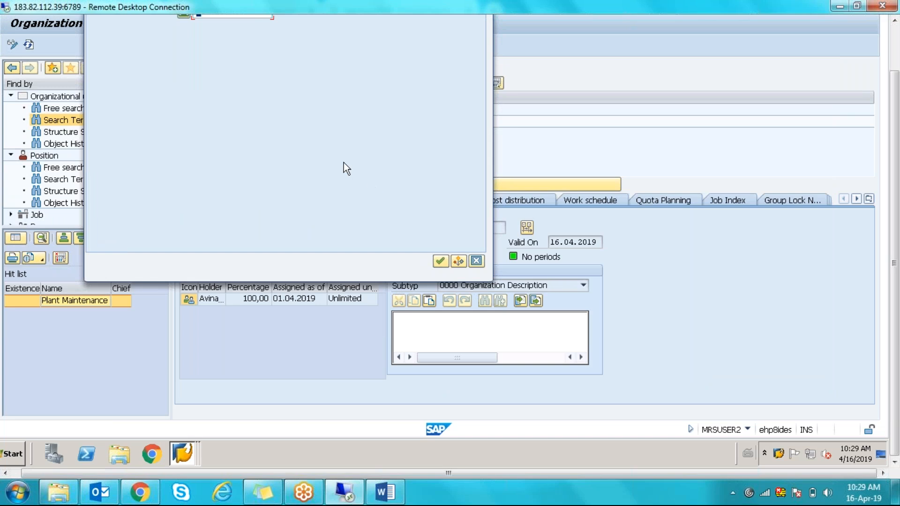
{"action": "left_click", "coordinate": [476, 262]}
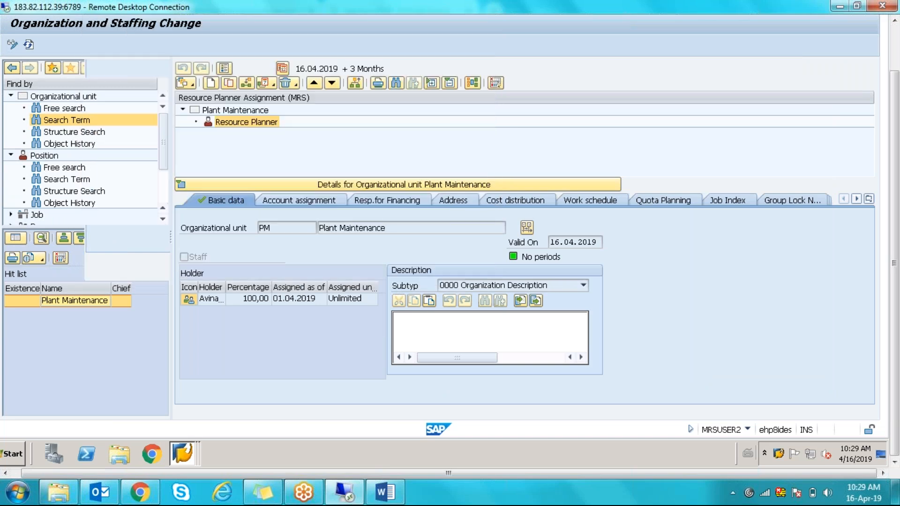
- Retry the user holder assignment with the pasted user name and close the empty search
{"action": "left_click", "coordinate": [243, 84]}
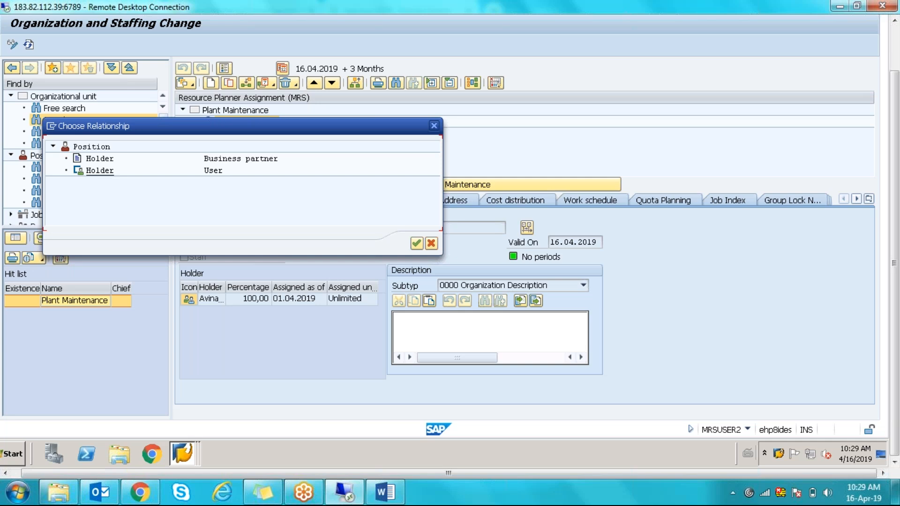
{"action": "double_click", "coordinate": [100, 171]}
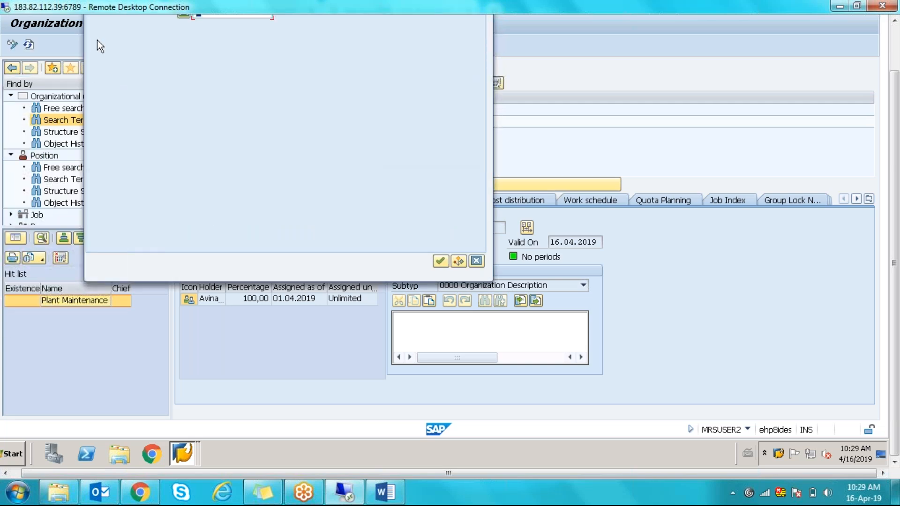
{"action": "key", "text": "ctrl+v"}
{"action": "left_click", "coordinate": [441, 261]}
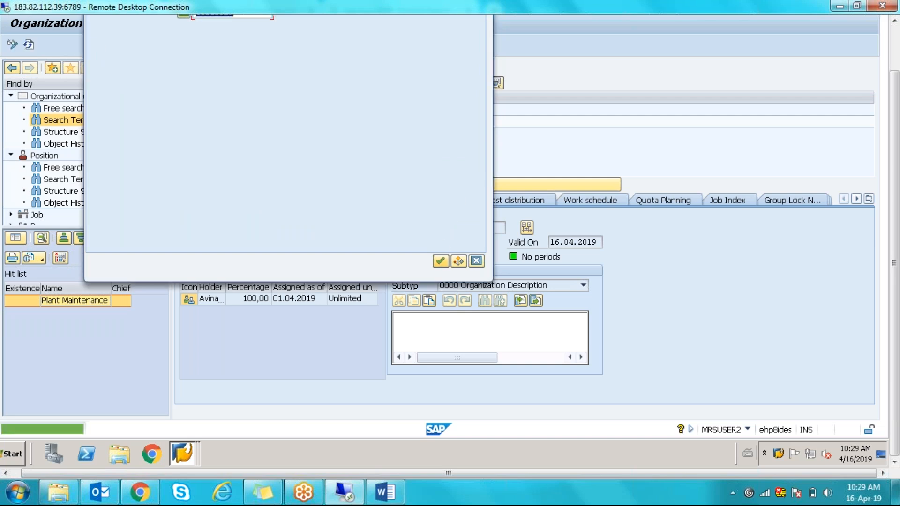
{"action": "left_click", "coordinate": [477, 262]}
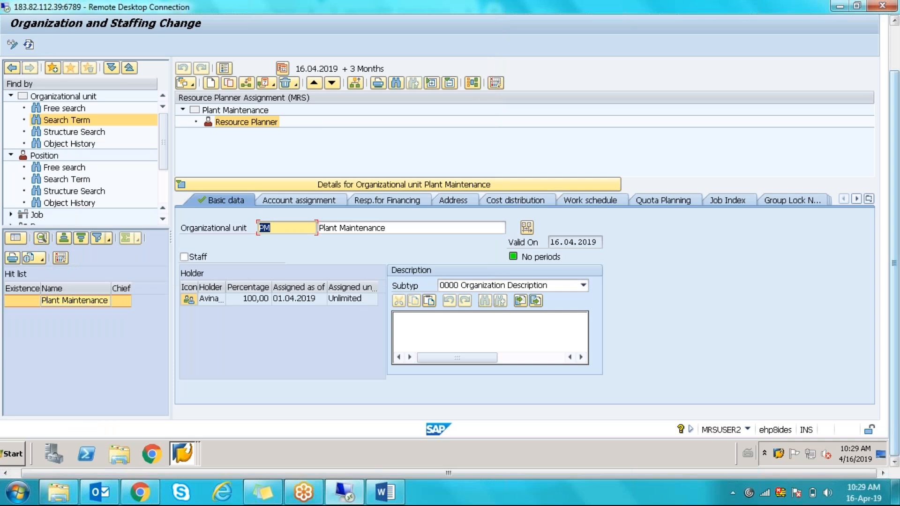
- Assign user MRSUSER2 as Resource Planner holder and save (valid 16.04.2019 to 14.05.2019)
{"action": "left_click_drag", "start_coordinate": [894, 114], "coordinate": [894, 65]}
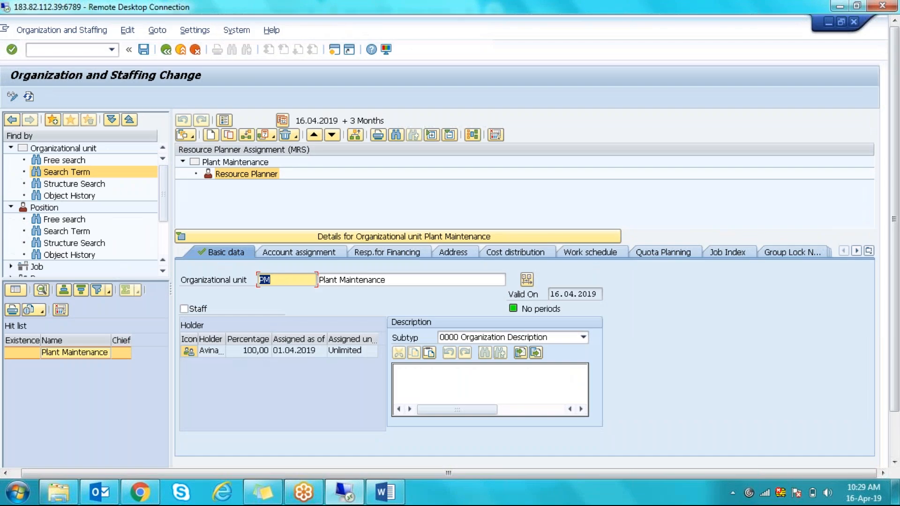
{"action": "left_click", "coordinate": [247, 136]}
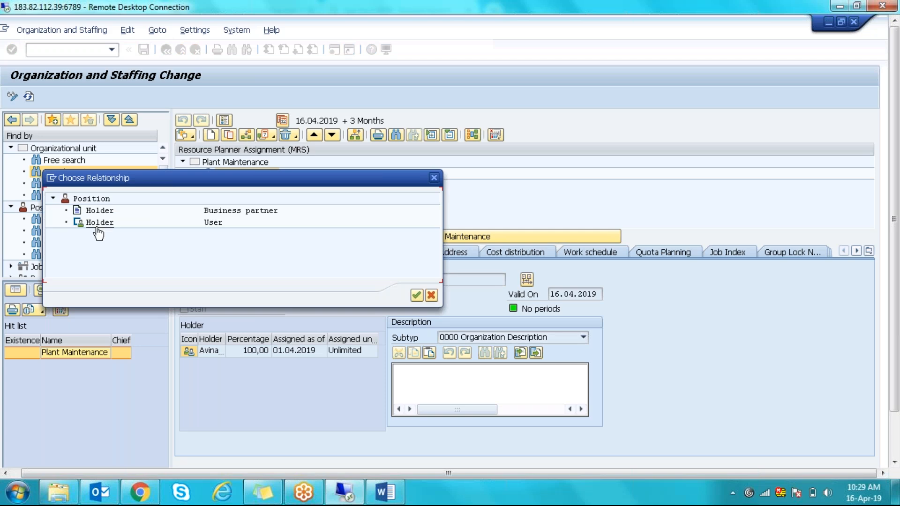
{"action": "double_click", "coordinate": [97, 223]}
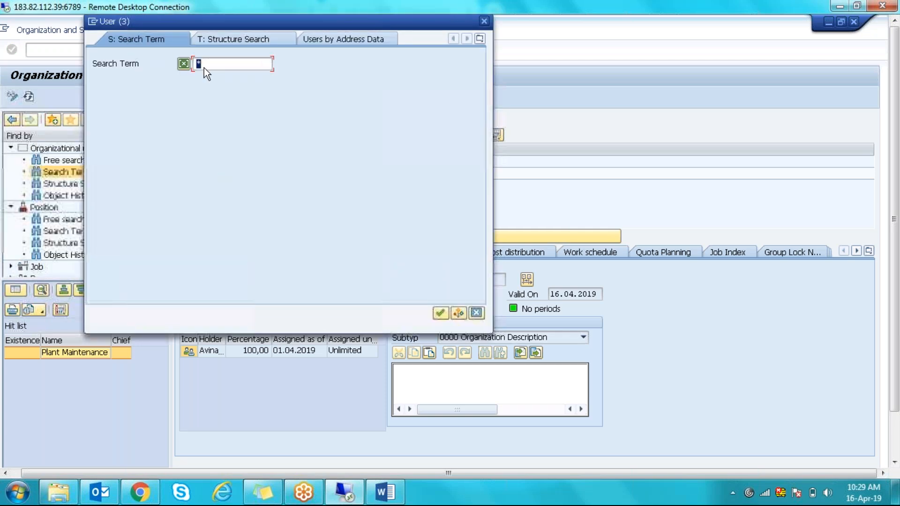
{"action": "type", "text": "50015529"}
{"action": "key", "text": "BackSpace"}
{"action": "key", "text": "BackSpace"}
{"action": "key", "text": "BackSpace"}
{"action": "key", "text": "BackSpace"}
{"action": "key", "text": "BackSpace"}
{"action": "key", "text": "BackSpace"}
{"action": "key", "text": "BackSpace"}
{"action": "key", "text": "BackSpace"}
{"action": "type", "text": "MRSUSER2"}
{"action": "key", "text": "Return"}
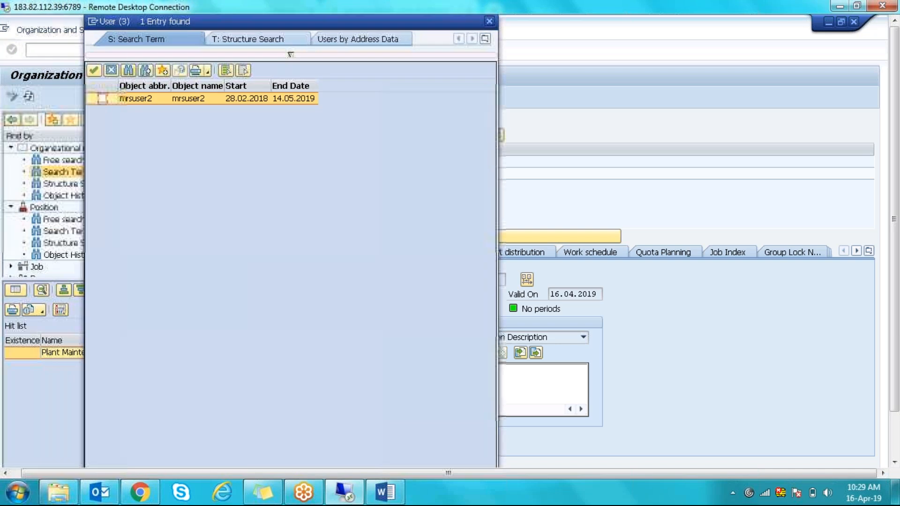
{"action": "left_click", "coordinate": [103, 98]}
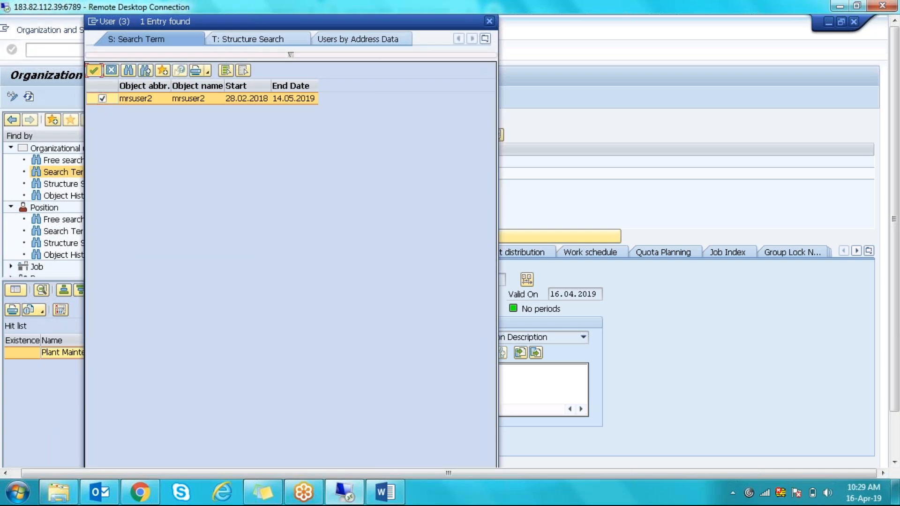
{"action": "left_click", "coordinate": [94, 71]}
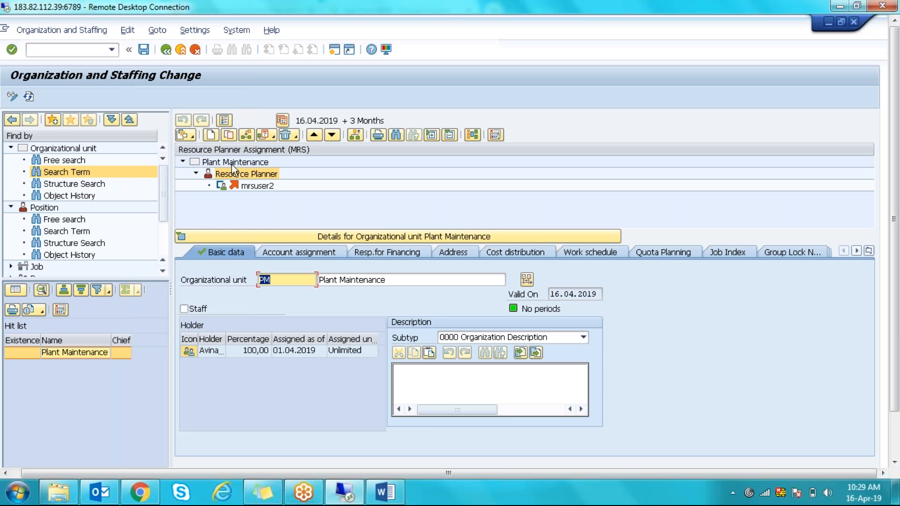
{"action": "left_click", "coordinate": [144, 49]}
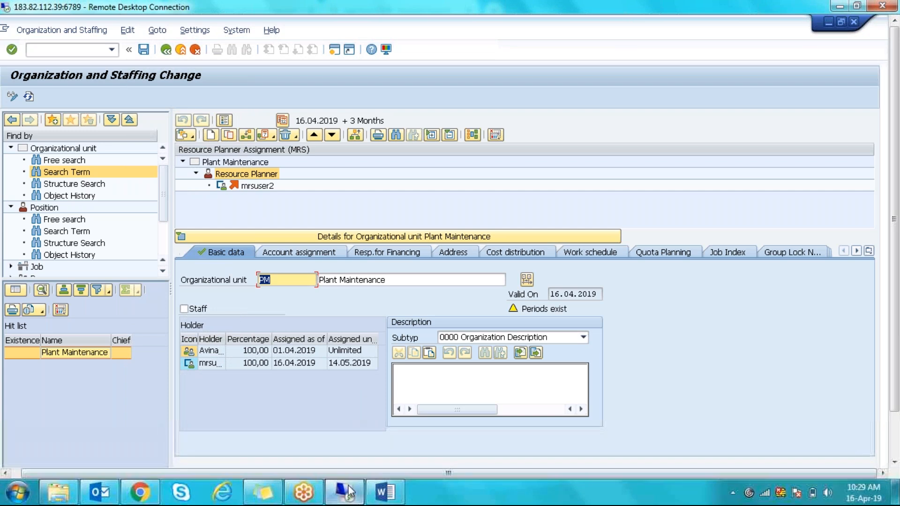
- Return to the resource planning node details and examine the MRS_0-R resource planner path
{"action": "left_click", "coordinate": [895, 452]}
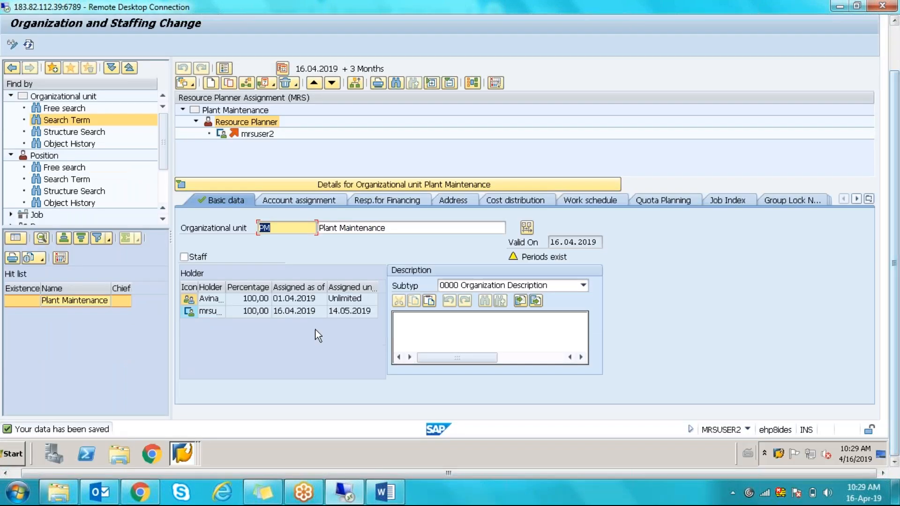
{"action": "left_click", "coordinate": [187, 455]}
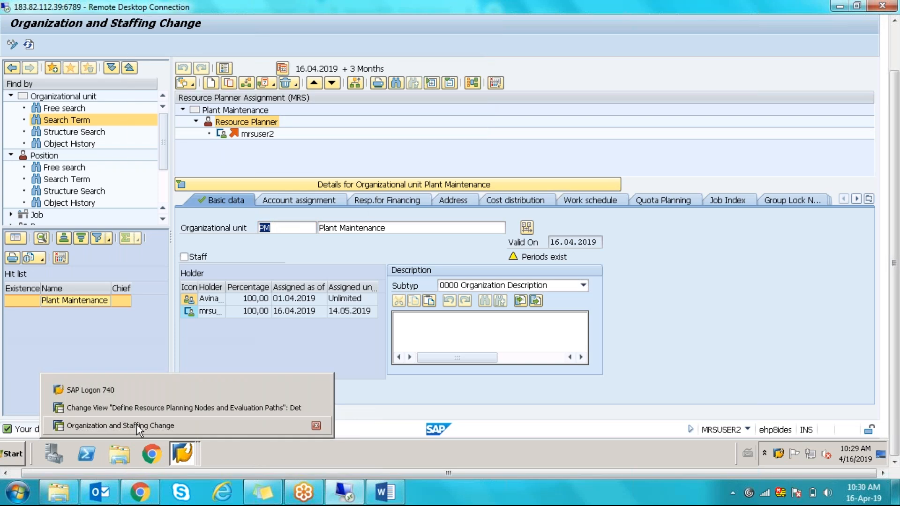
{"action": "left_click", "coordinate": [136, 408]}
{"action": "left_click", "coordinate": [221, 137]}
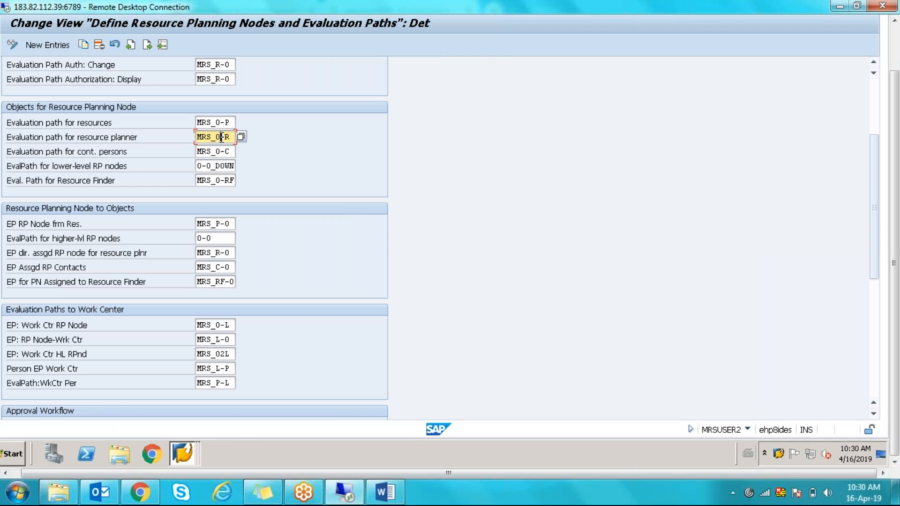
{"action": "left_click_drag", "start_coordinate": [215, 136], "coordinate": [238, 135]}
{"action": "left_click_drag", "start_coordinate": [201, 136], "coordinate": [232, 137]}
{"action": "left_click", "coordinate": [229, 138]}
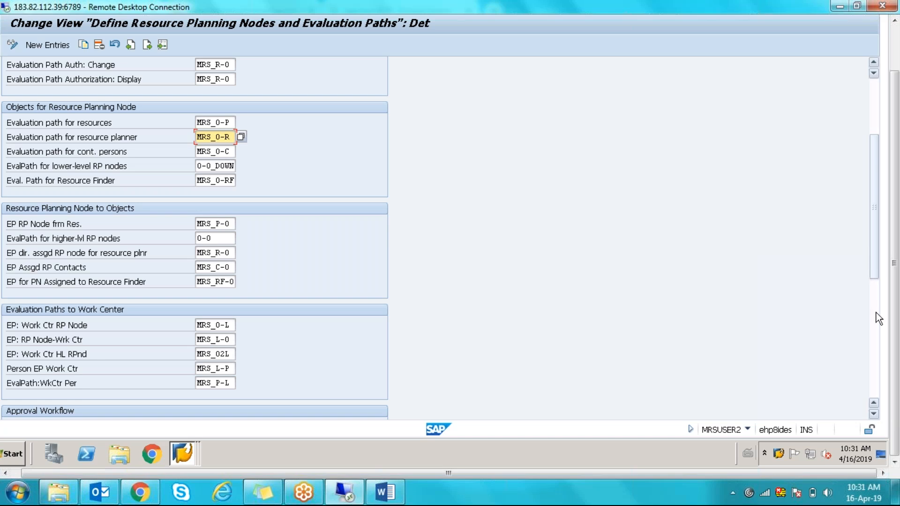
- Tick the RM-specific Indicator option and move to the MRS_0-C contact persons path
{"action": "left_click_drag", "start_coordinate": [873, 258], "coordinate": [881, 149]}
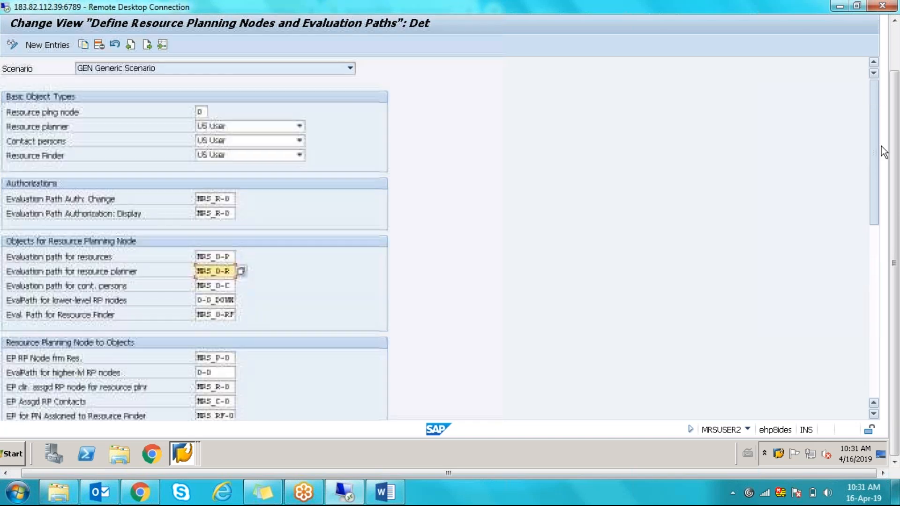
{"action": "left_click_drag", "start_coordinate": [877, 207], "coordinate": [861, 366]}
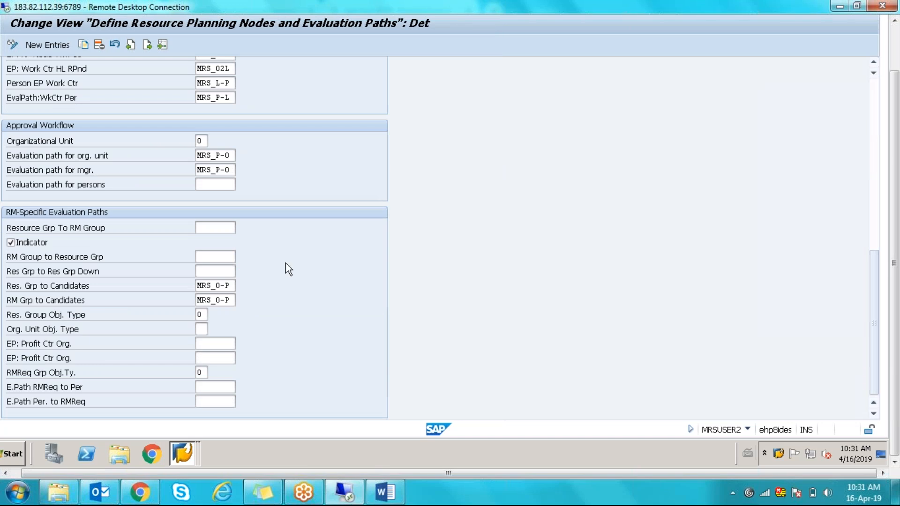
{"action": "left_click", "coordinate": [10, 243]}
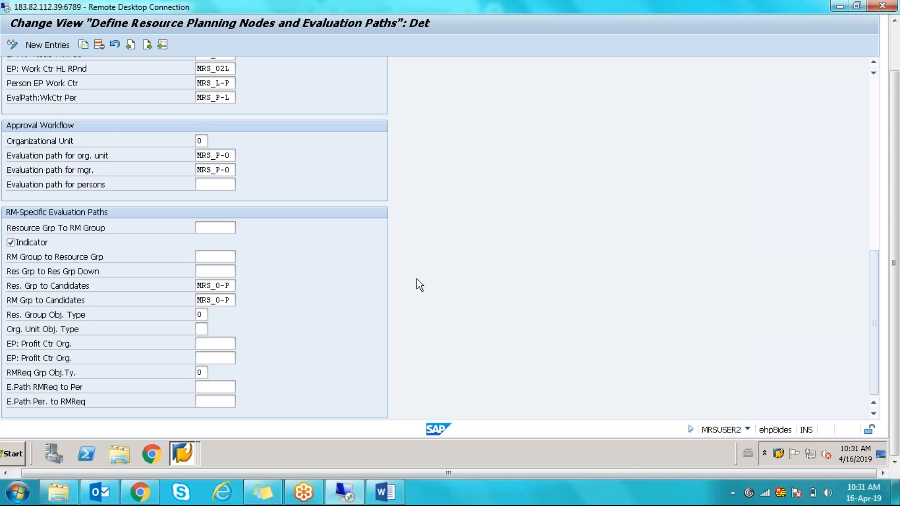
{"action": "left_click", "coordinate": [875, 126]}
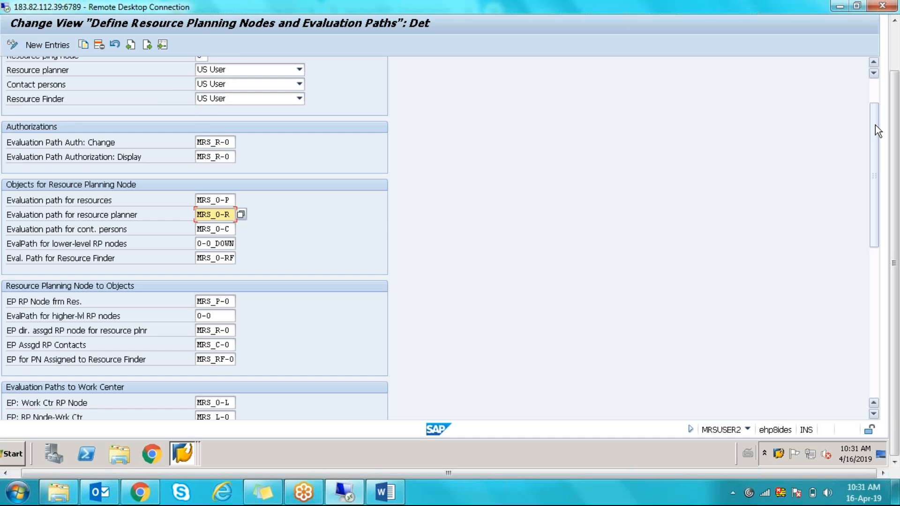
{"action": "left_click", "coordinate": [221, 229]}
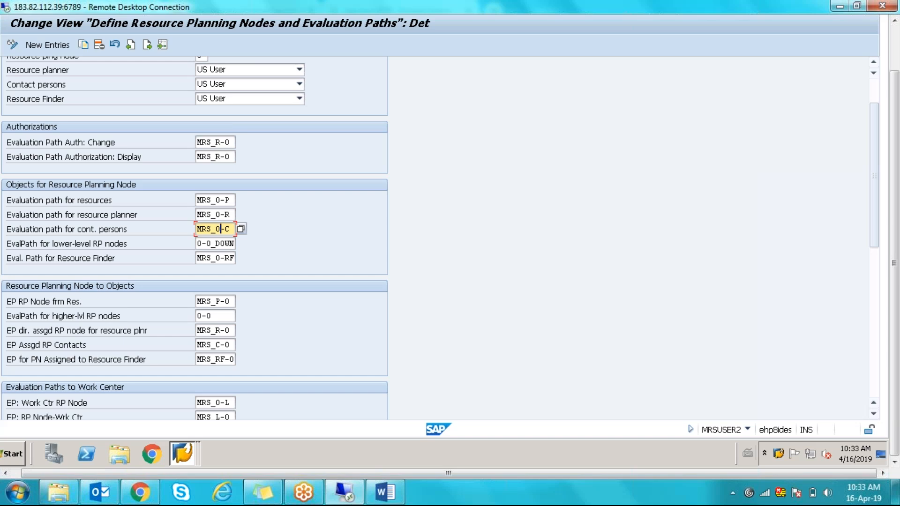
- Show mrsuser2's organizational assignment under Resource Planner in Organization and Staffing Change
{"action": "left_click", "coordinate": [186, 451]}
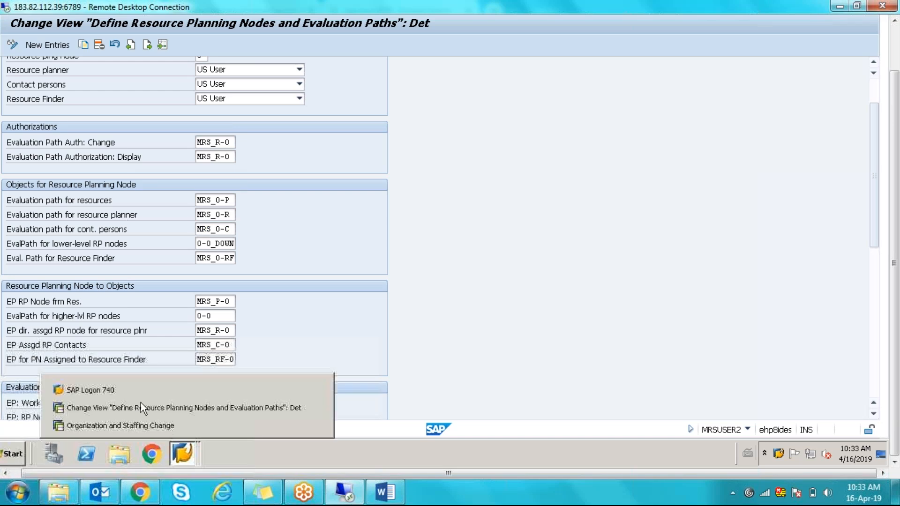
{"action": "left_click", "coordinate": [134, 426]}
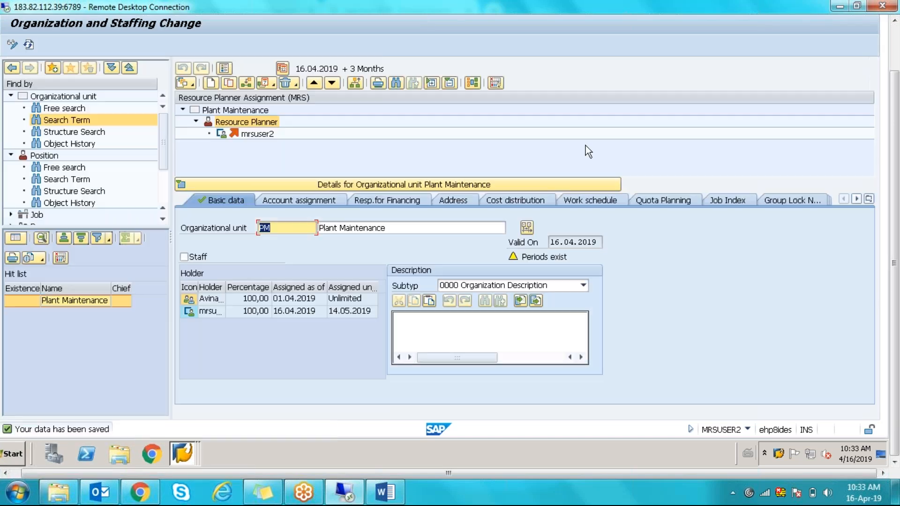
{"action": "left_click", "coordinate": [192, 81]}
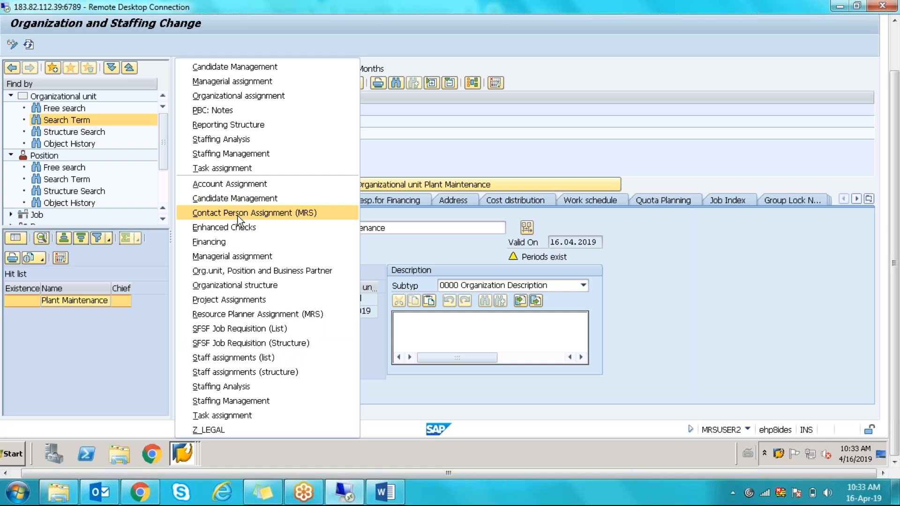
{"action": "left_click", "coordinate": [257, 314]}
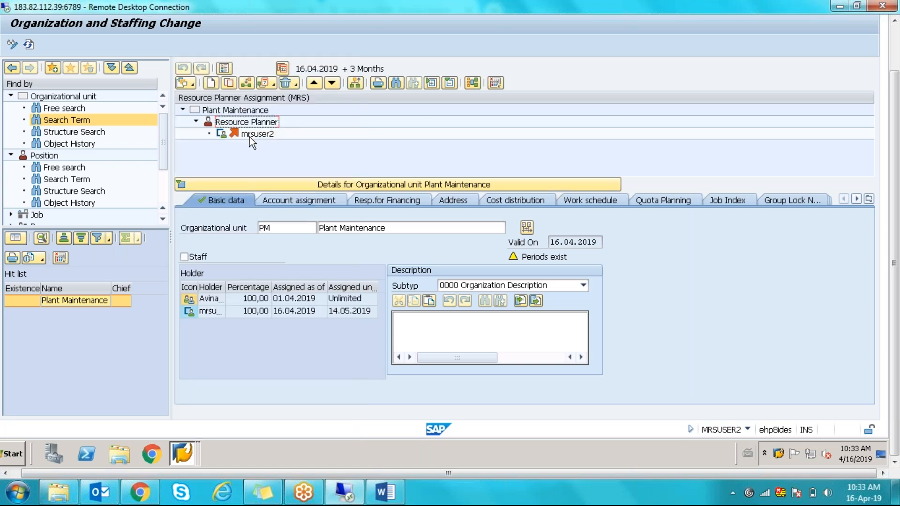
{"action": "left_click", "coordinate": [249, 134]}
{"action": "left_click", "coordinate": [190, 86]}
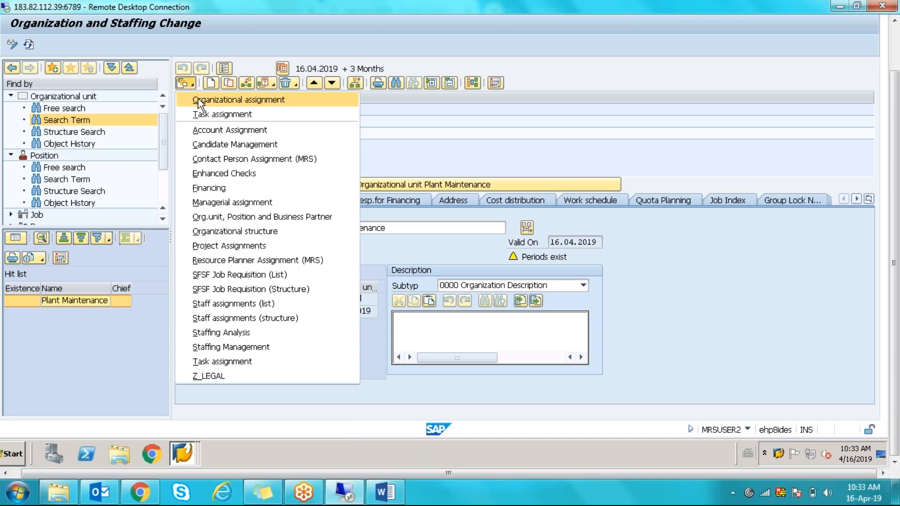
{"action": "left_click", "coordinate": [198, 99]}
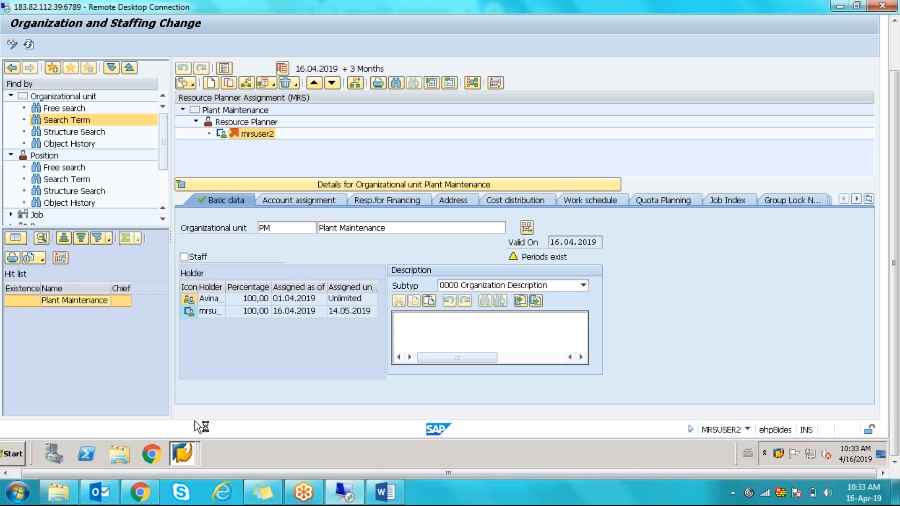
{"action": "left_click", "coordinate": [186, 453]}
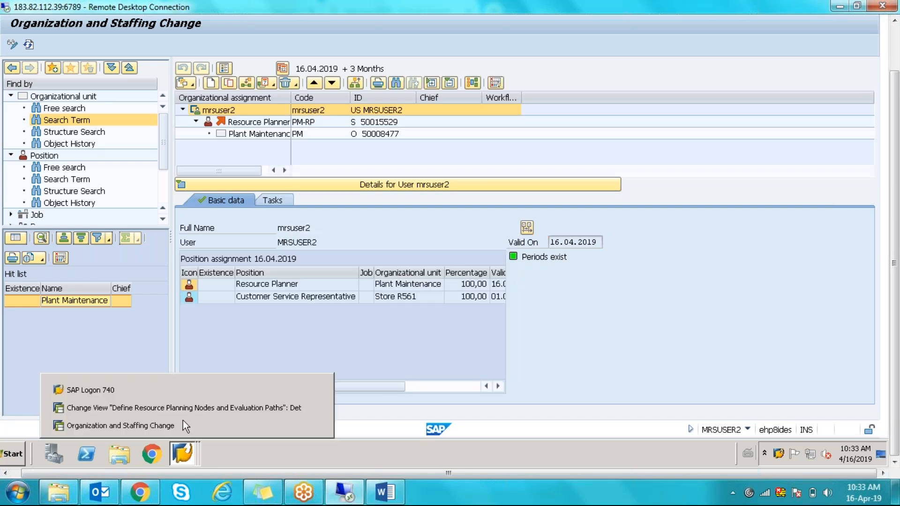
{"action": "left_click", "coordinate": [178, 410]}
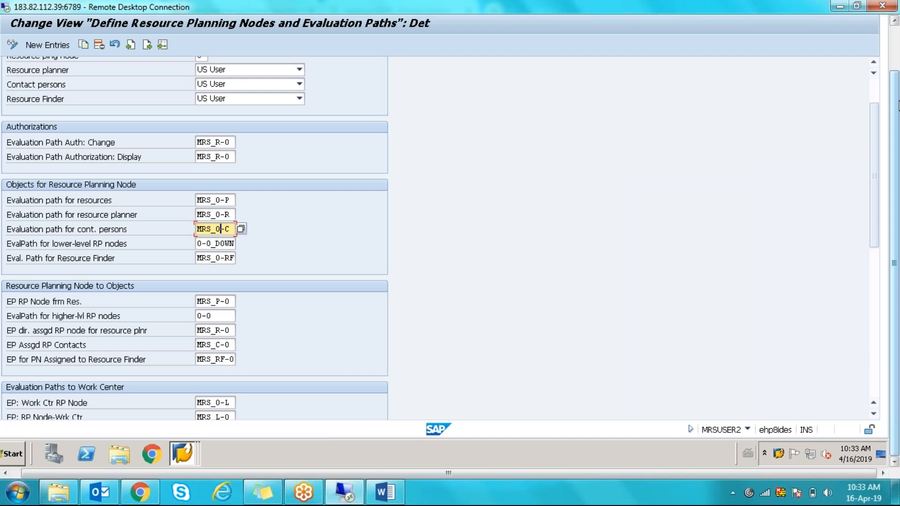
- Check the resource planner and MRS_0-C contact persons paths, then back out to the IMG structure
{"action": "mouse_move", "coordinate": [899, 106]}
{"action": "left_mouse_down"}
{"action": "mouse_move", "coordinate": [899, 92]}
{"action": "mouse_move", "coordinate": [899, 107]}
{"action": "left_mouse_up"}
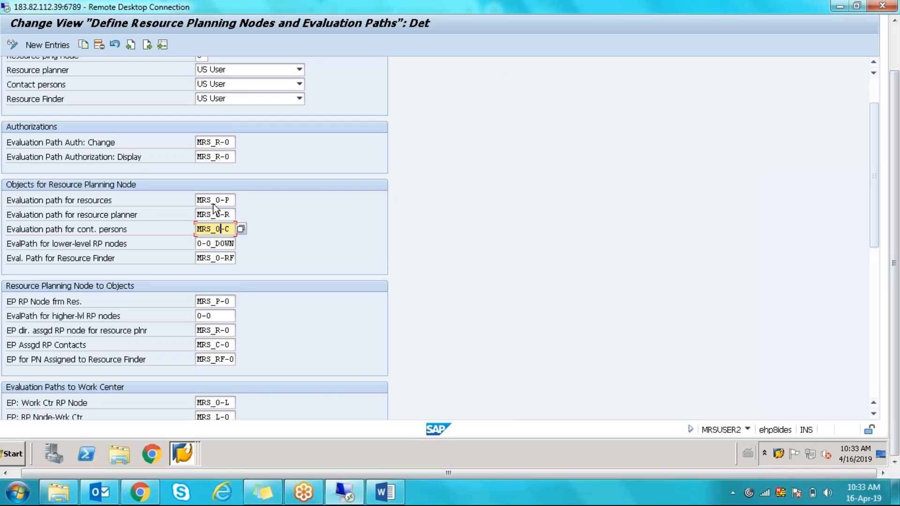
{"action": "left_click", "coordinate": [222, 213]}
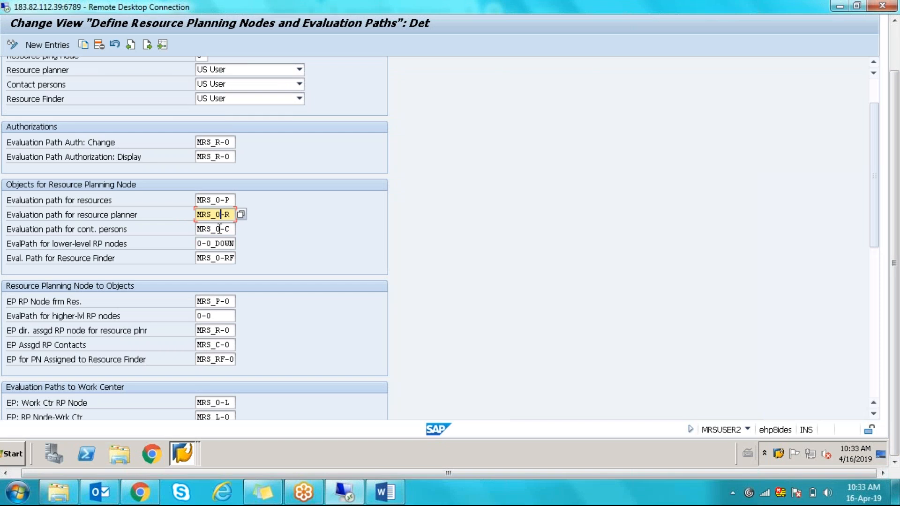
{"action": "double_click", "coordinate": [217, 229]}
{"action": "left_click_drag", "start_coordinate": [217, 228], "coordinate": [234, 229]}
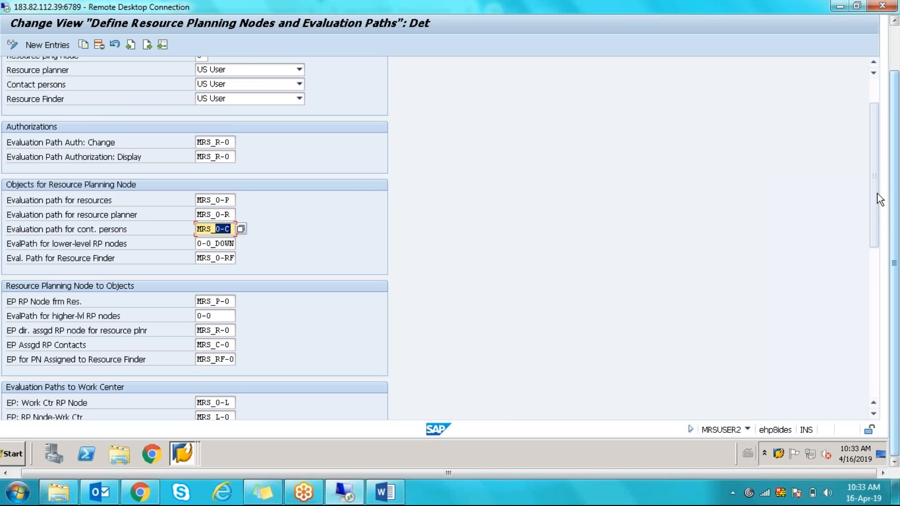
{"action": "left_click_drag", "start_coordinate": [875, 186], "coordinate": [873, 159]}
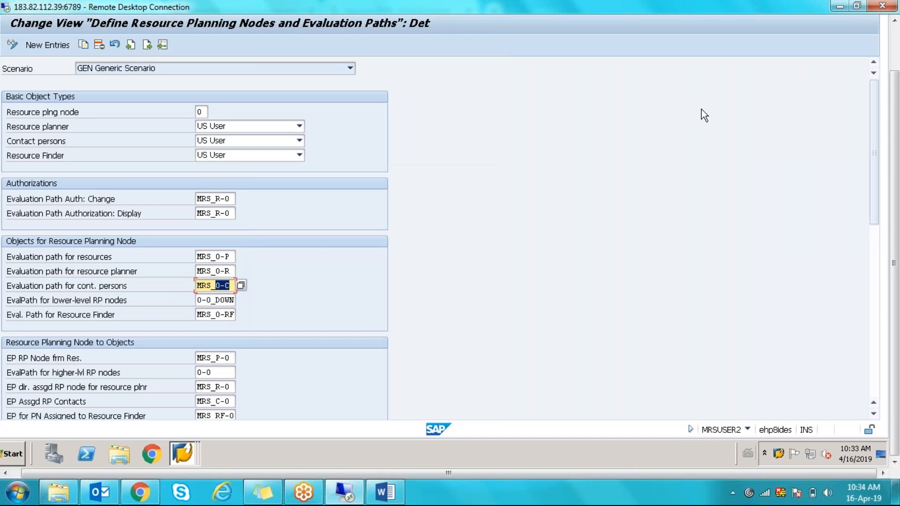
{"action": "key", "text": "F3"}
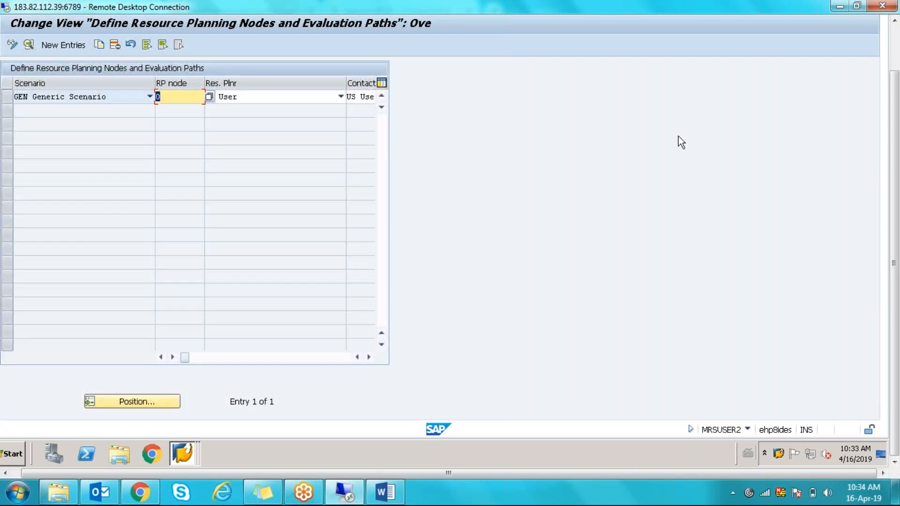
{"action": "key", "text": "F3"}
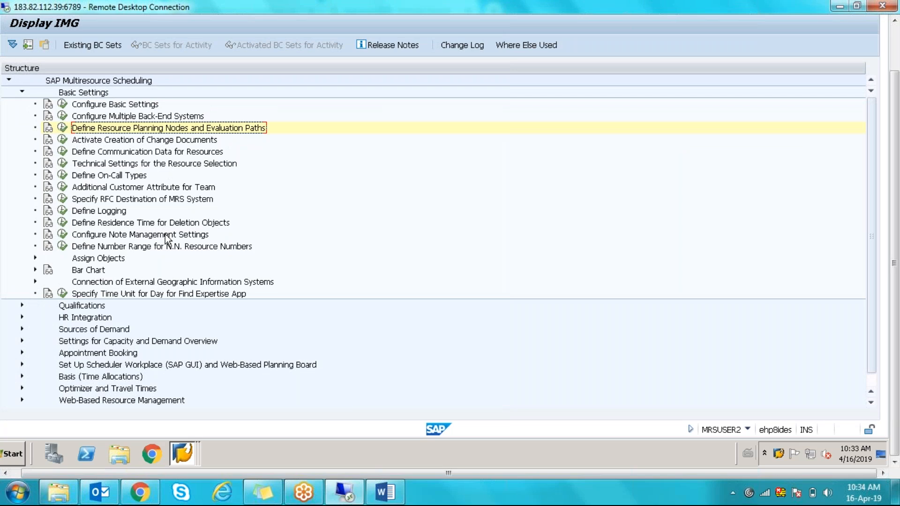
- Look at Activate Creation of Change Documents, then reopen Define Resource Planning Nodes and Evaluation Paths
{"action": "left_click", "coordinate": [62, 139]}
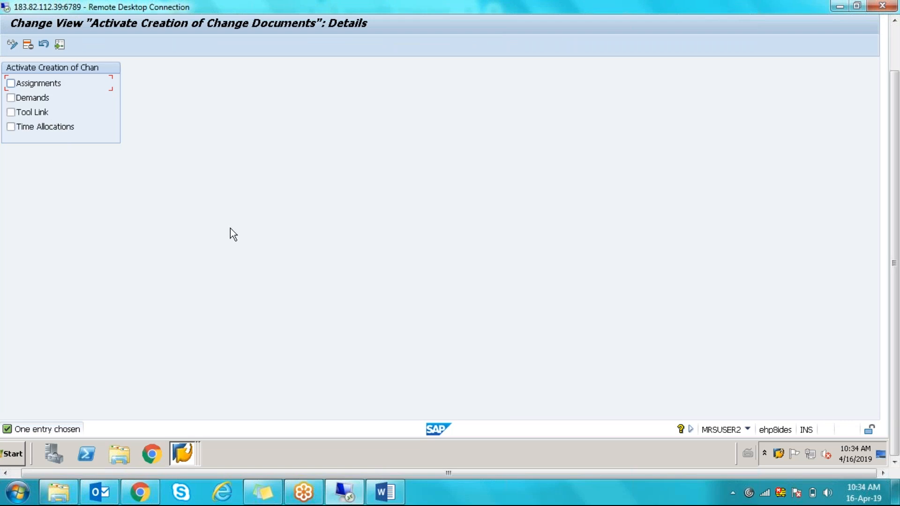
{"action": "key", "text": "F3"}
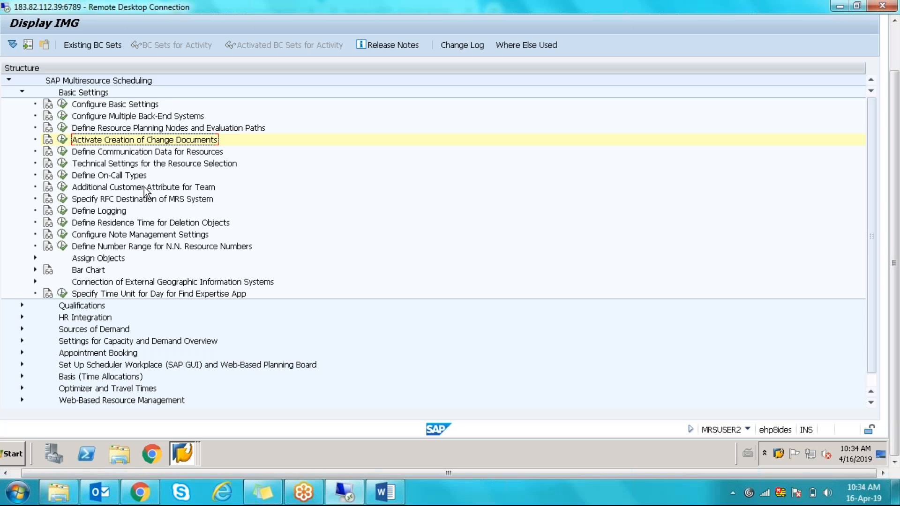
{"action": "left_click", "coordinate": [62, 127]}
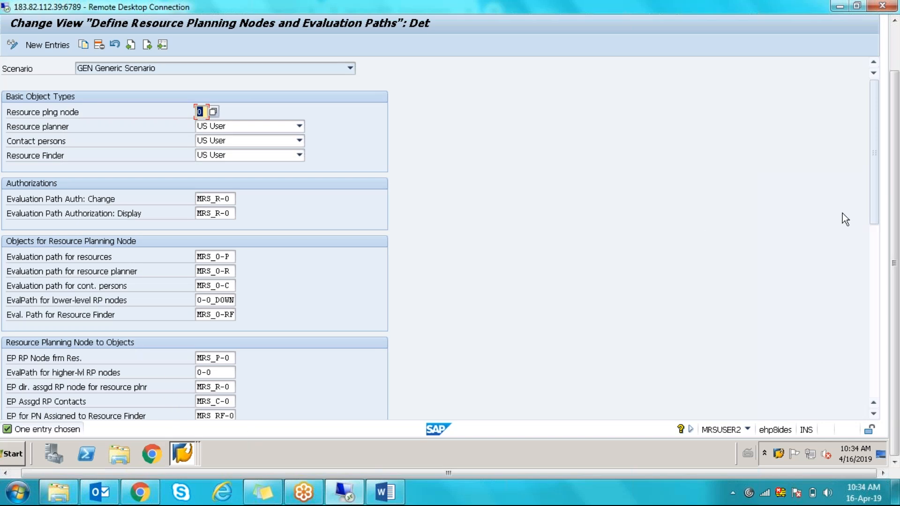
- Review the GEN resources, RP node, higher-level, work center and org unit evaluation paths, then exit
{"action": "scroll", "coordinate": [874, 142], "scroll_direction": "down", "scroll_amount": 1}
{"action": "left_click_drag", "start_coordinate": [874, 143], "coordinate": [880, 181]}
{"action": "left_click_drag", "start_coordinate": [218, 174], "coordinate": [233, 175]}
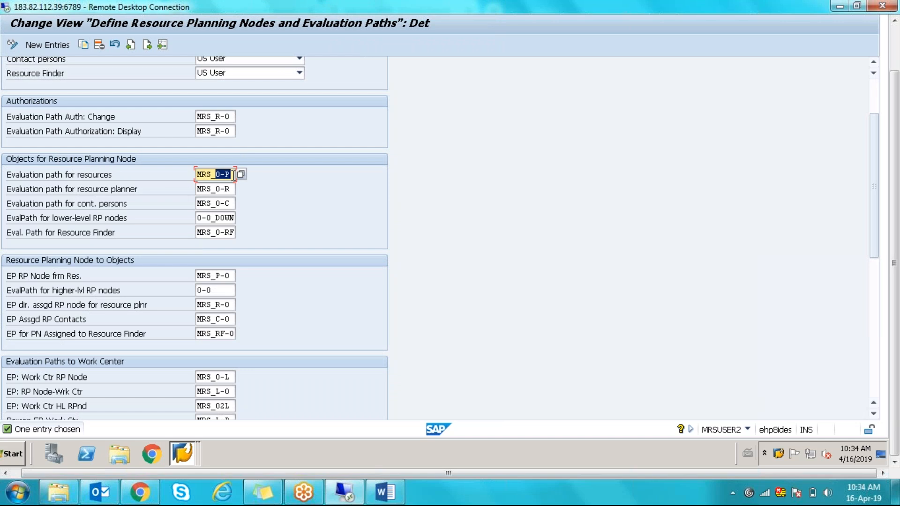
{"action": "left_click", "coordinate": [233, 175]}
{"action": "left_click_drag", "start_coordinate": [230, 276], "coordinate": [198, 276]}
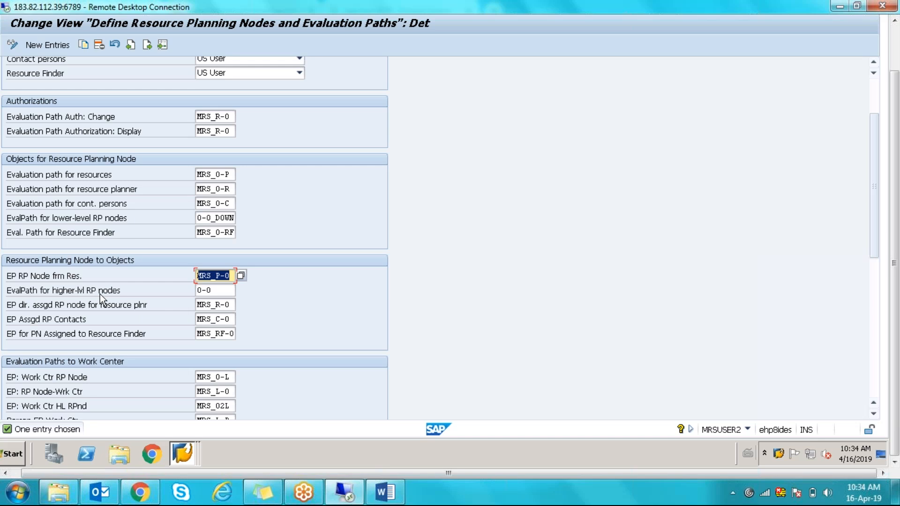
{"action": "left_click", "coordinate": [216, 290]}
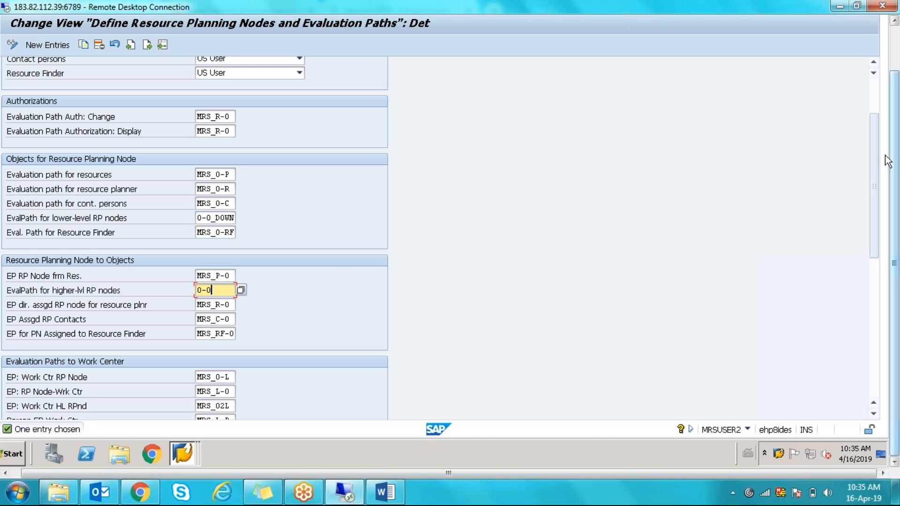
{"action": "left_click_drag", "start_coordinate": [875, 195], "coordinate": [880, 260]}
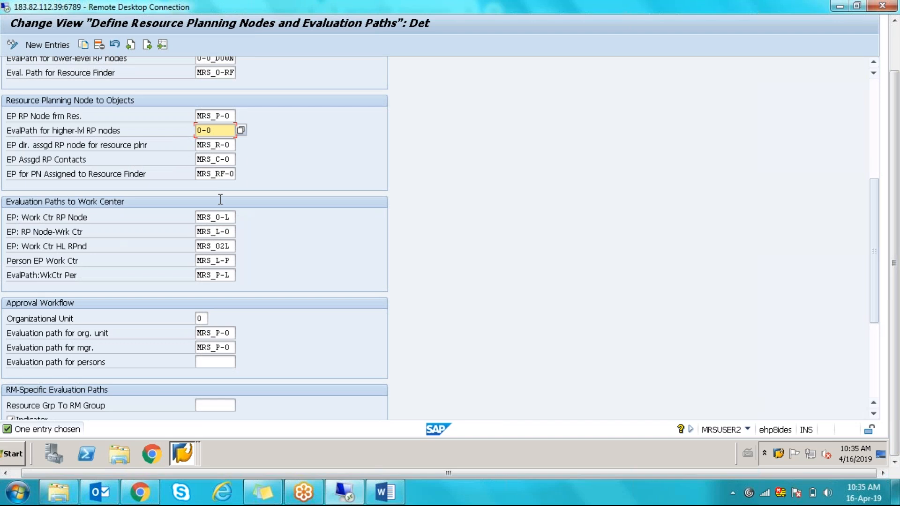
{"action": "left_click", "coordinate": [216, 217]}
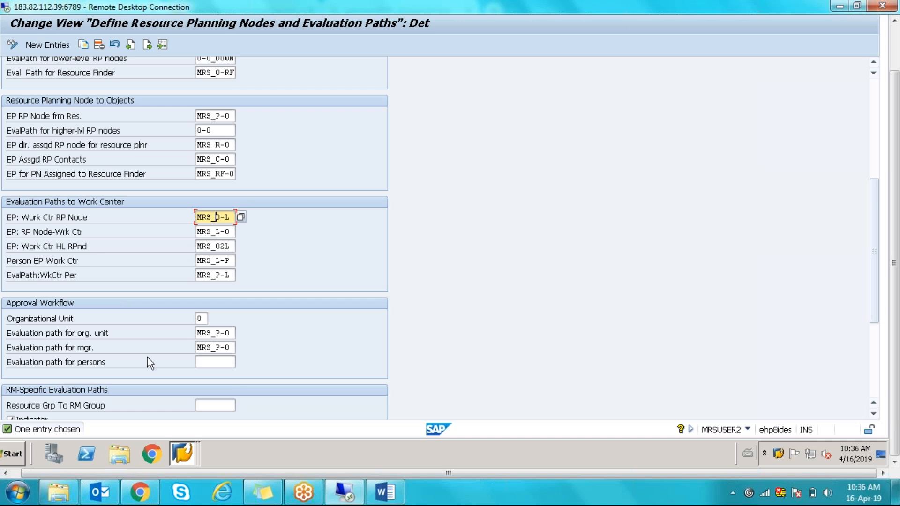
{"action": "left_click", "coordinate": [230, 334]}
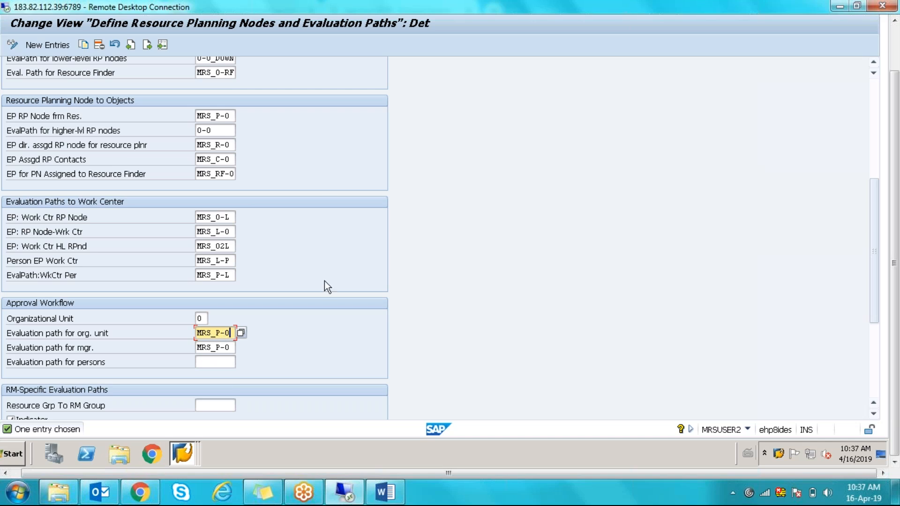
{"action": "key", "text": "F3"}
{"action": "key", "text": "F3"}
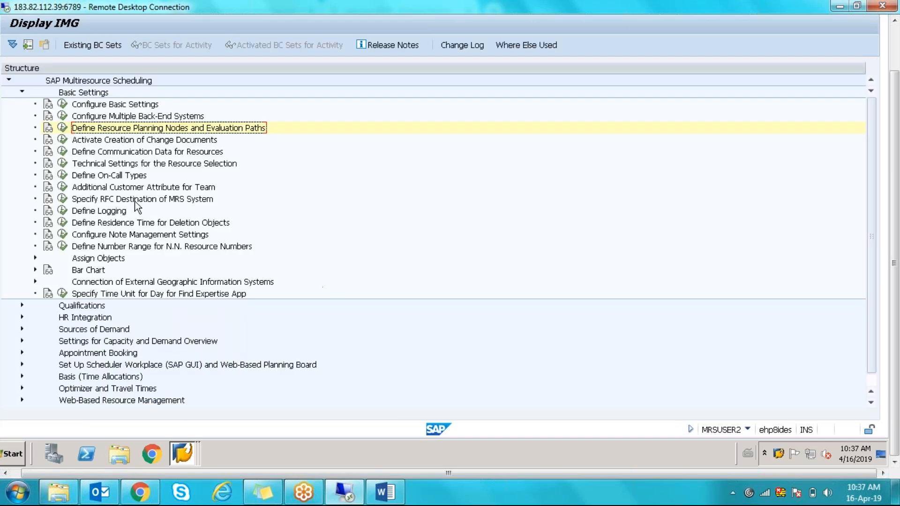
- Enable change documents for Demands, Tool Link and Time Allocations in the change-document activation settings
{"action": "left_click", "coordinate": [63, 140]}
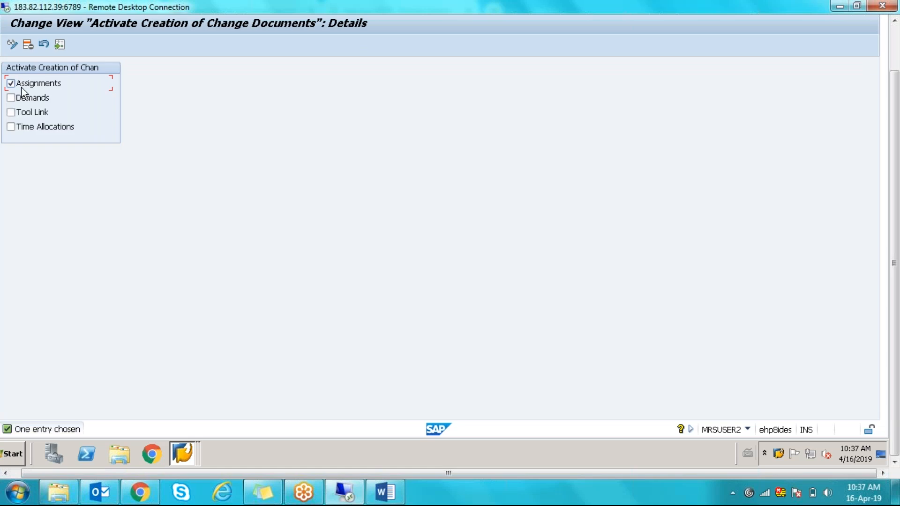
{"action": "left_click", "coordinate": [21, 93]}
{"action": "left_click", "coordinate": [27, 112]}
{"action": "left_click", "coordinate": [30, 127]}
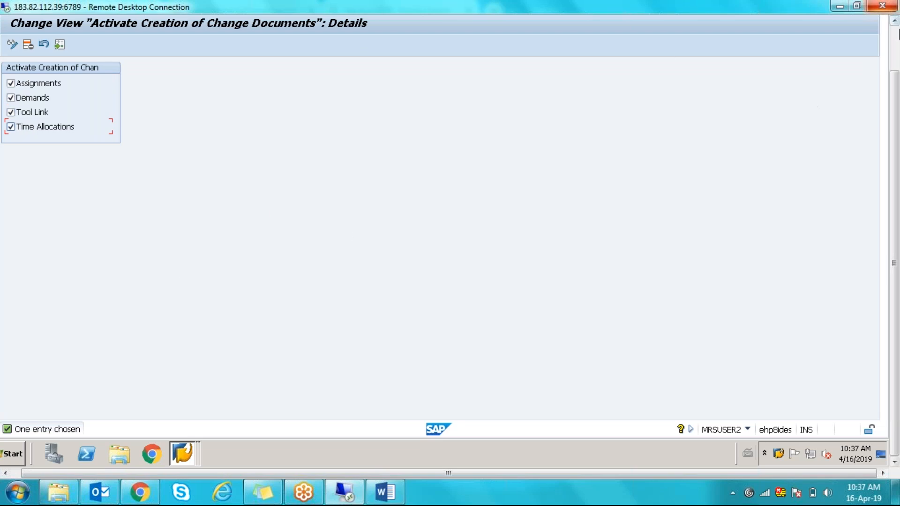
{"action": "left_click", "coordinate": [898, 34]}
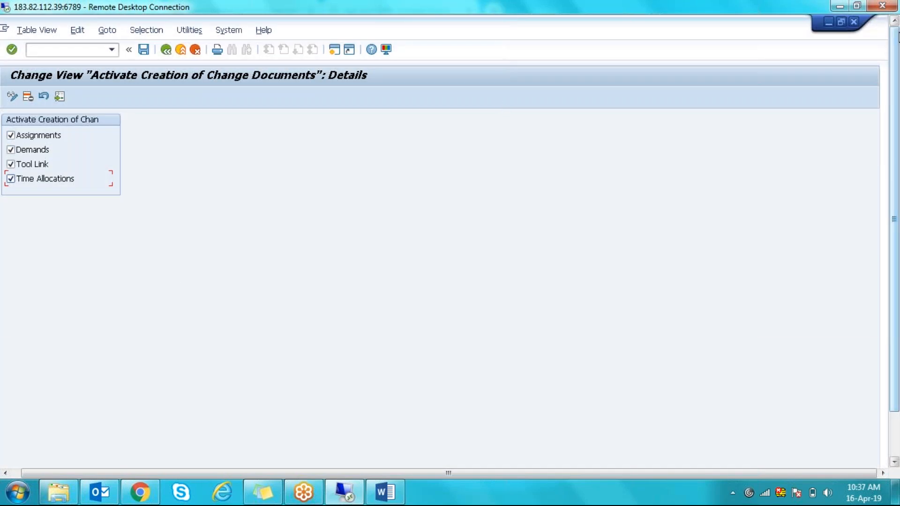
- Save the change-document settings, confirm the customizing request, and go back to Display IMG
{"action": "left_click", "coordinate": [144, 49]}
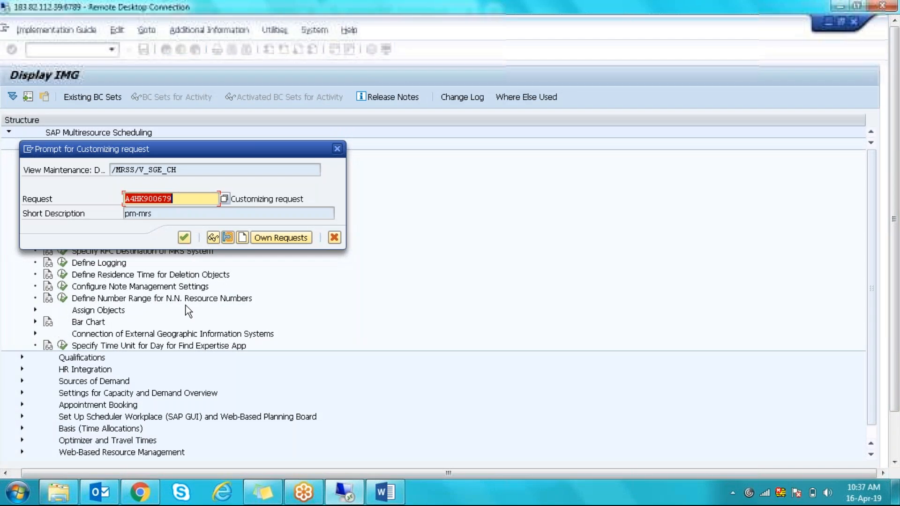
{"action": "left_click", "coordinate": [185, 238]}
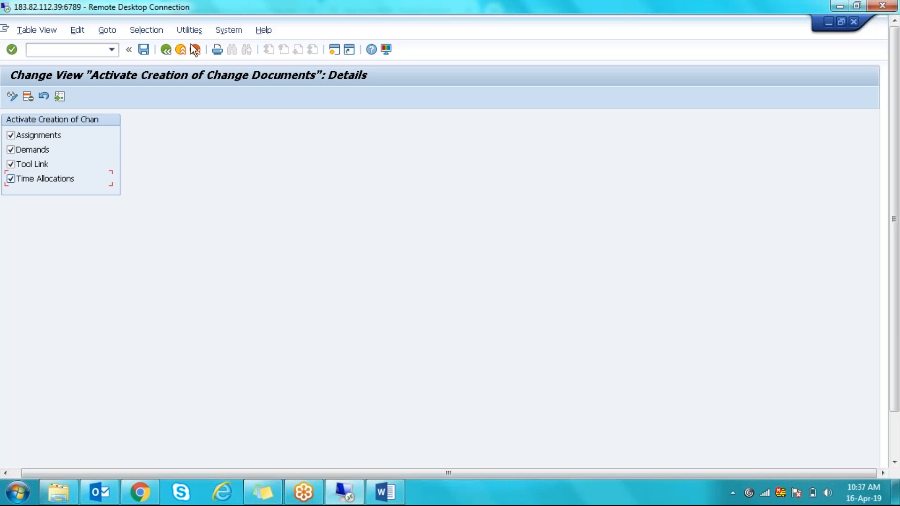
{"action": "left_click", "coordinate": [168, 49]}
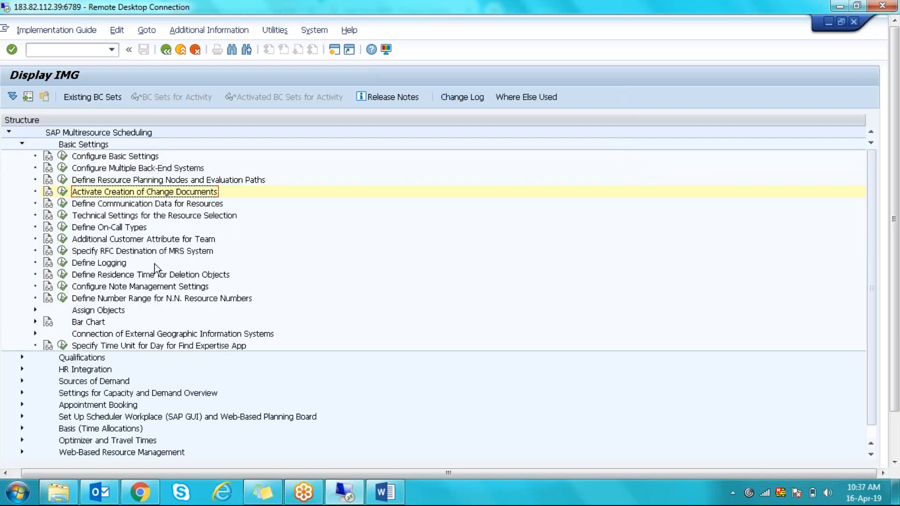
- Open Define Communication Data for Resources and inspect the DEPAR row (IType 0001, field VDSK1)
{"action": "left_click", "coordinate": [62, 204]}
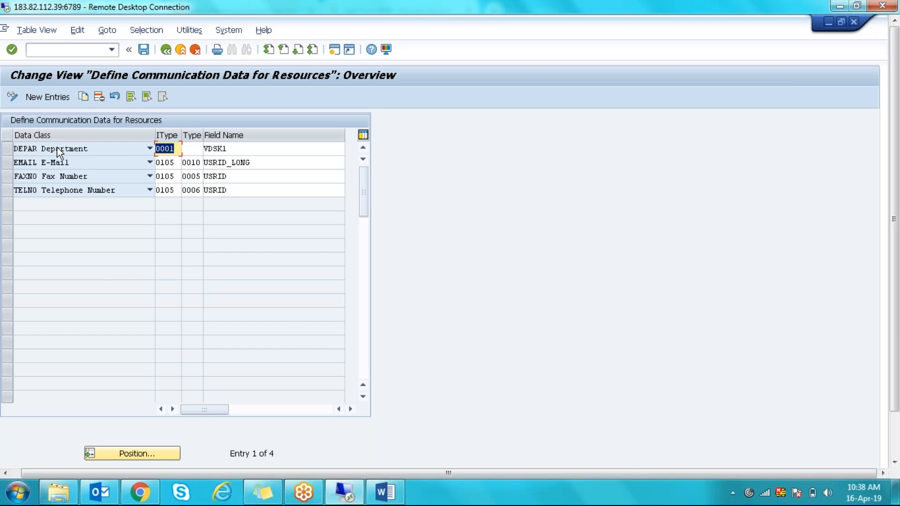
{"action": "left_click", "coordinate": [176, 149]}
{"action": "left_click", "coordinate": [233, 150]}
{"action": "left_click_drag", "start_coordinate": [233, 150], "coordinate": [189, 153]}
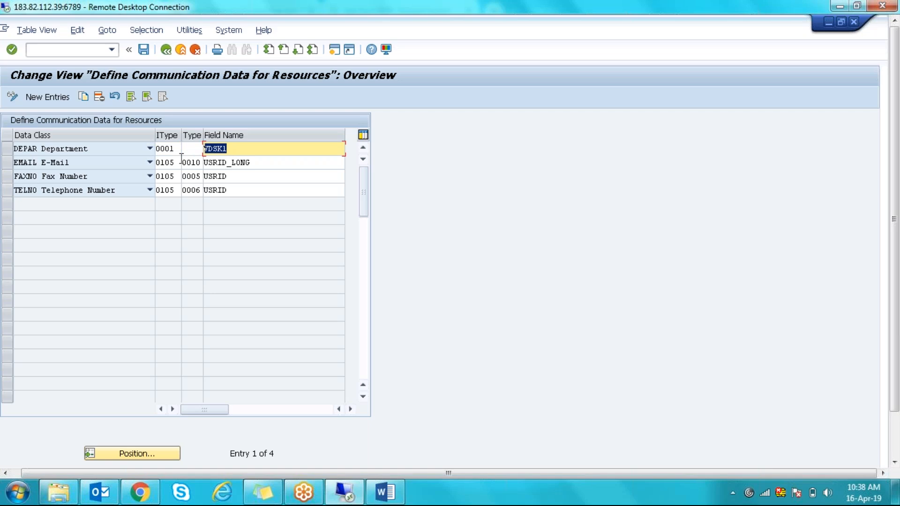
- Review the EMAIL row's IType 0105 and Type 0010, FAXNO's Type 0005, and DEPAR's IType 0001
{"action": "left_click_drag", "start_coordinate": [175, 162], "coordinate": [152, 167]}
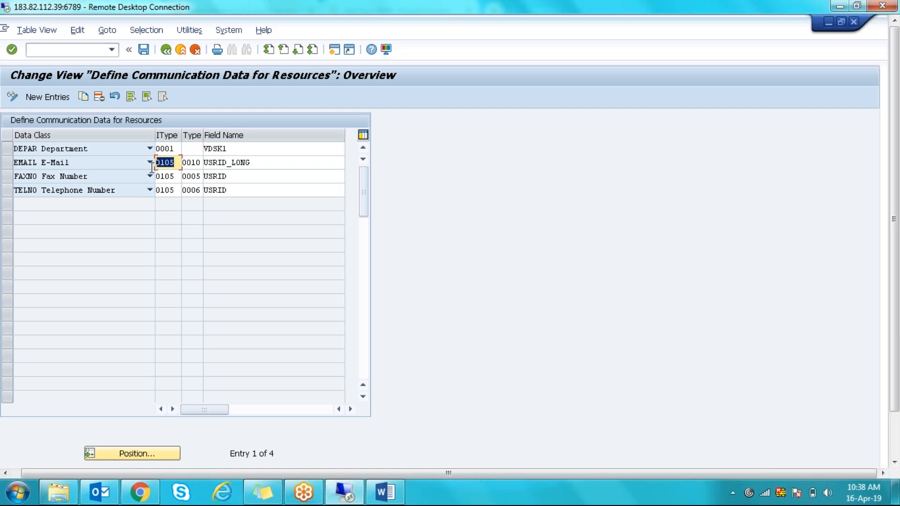
{"action": "left_click", "coordinate": [192, 163]}
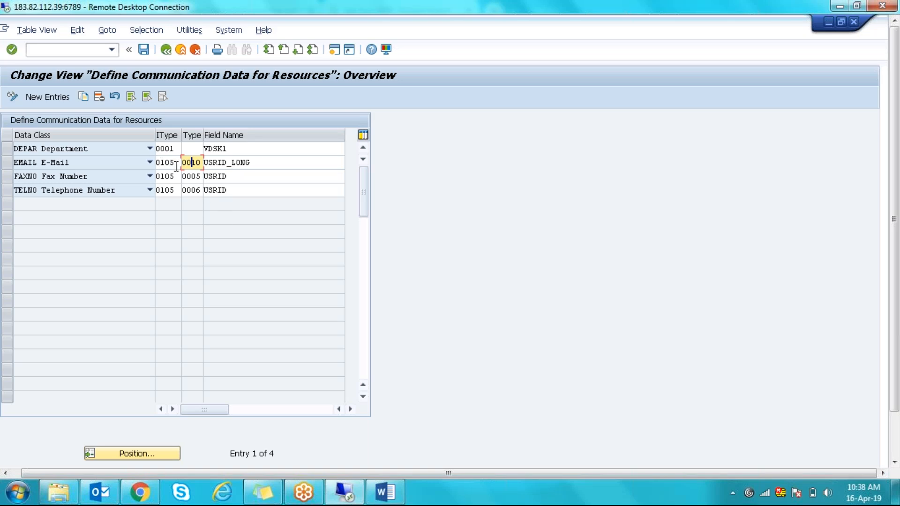
{"action": "left_click_drag", "start_coordinate": [177, 162], "coordinate": [155, 162]}
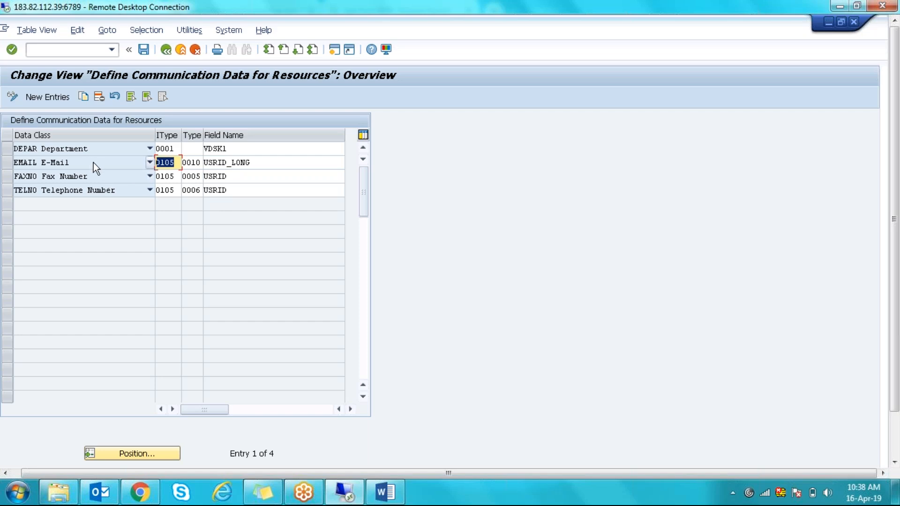
{"action": "left_click", "coordinate": [192, 163]}
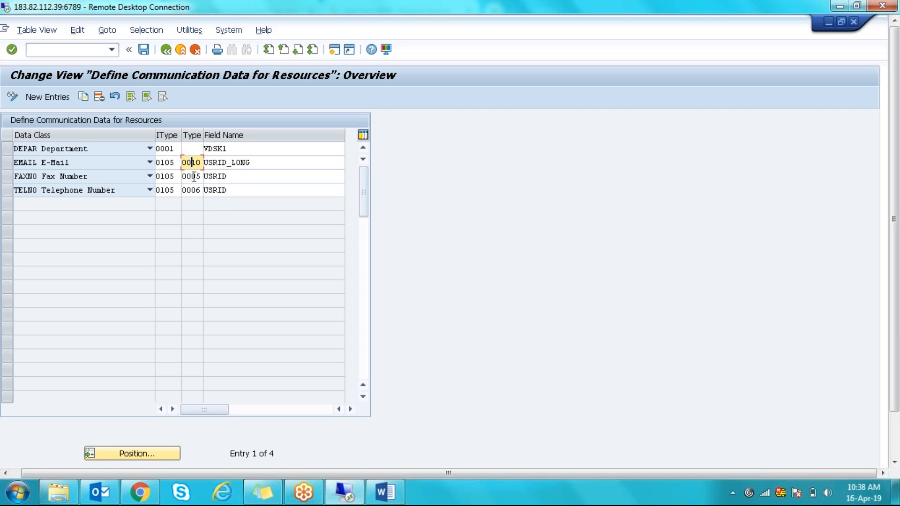
{"action": "left_click", "coordinate": [194, 176]}
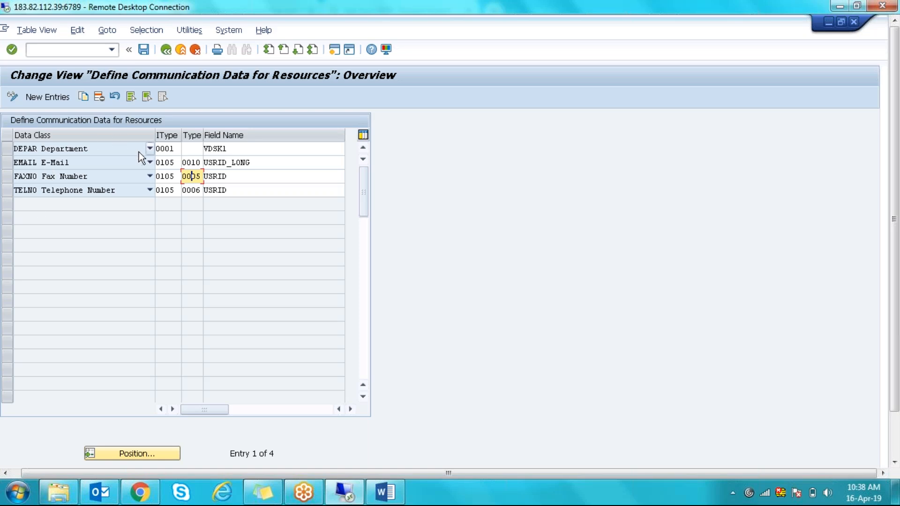
{"action": "left_click", "coordinate": [177, 148]}
{"action": "key", "text": "shift+Home"}
{"action": "left_click", "coordinate": [224, 149]}
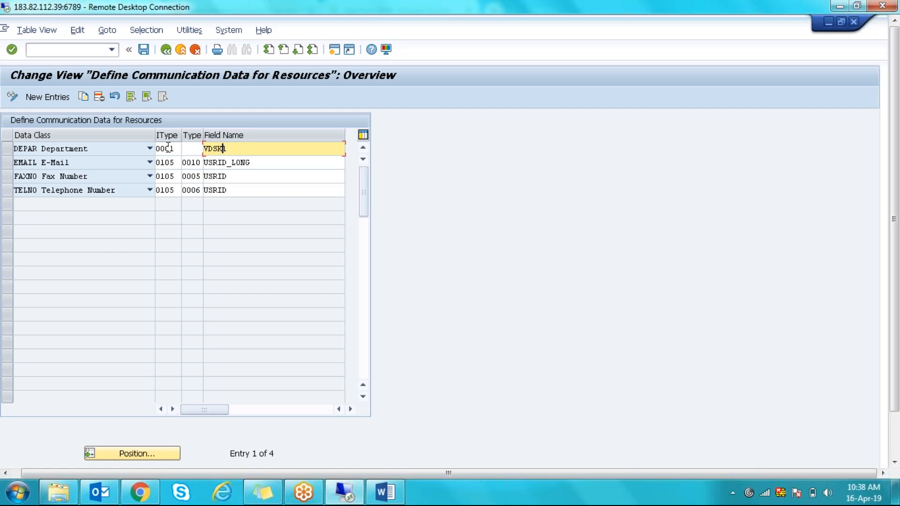
{"action": "left_click", "coordinate": [165, 162]}
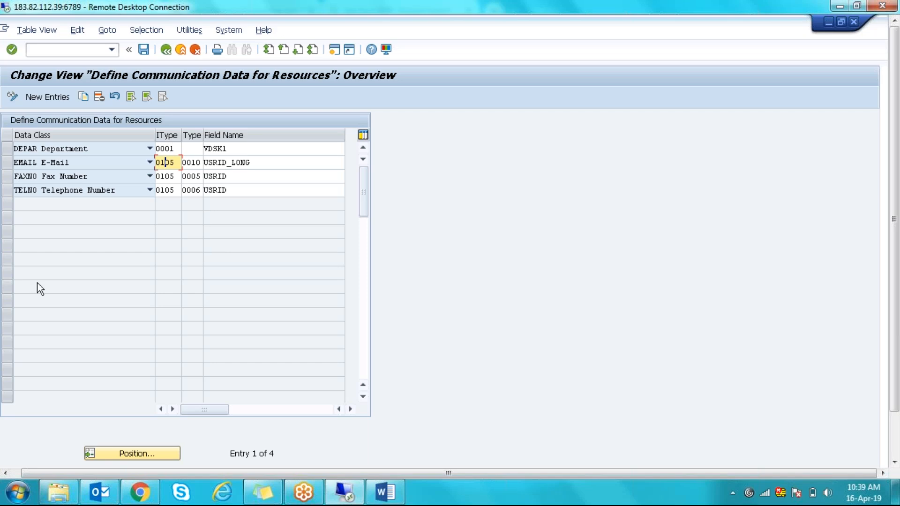
- Check TELNO's data class list without changing it, inspect the EMAIL row, and return to the IMG
{"action": "left_click", "coordinate": [150, 190]}
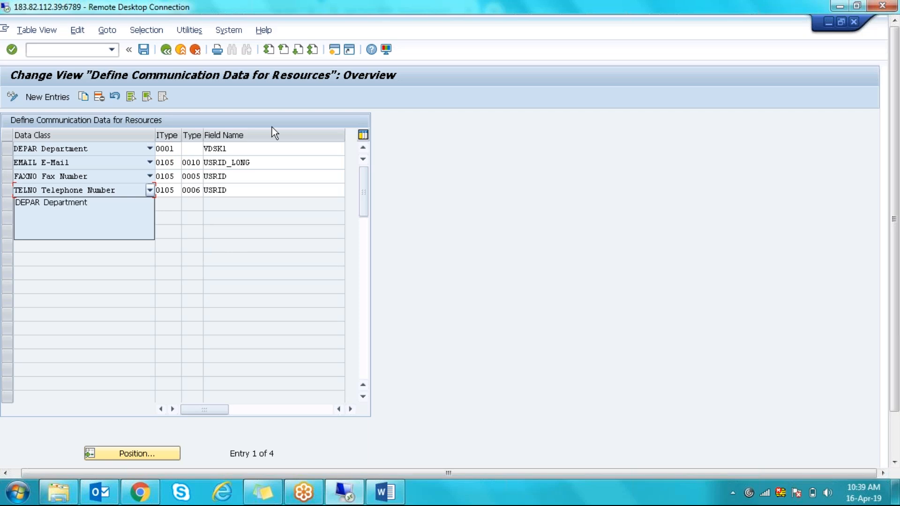
{"action": "left_click", "coordinate": [490, 216]}
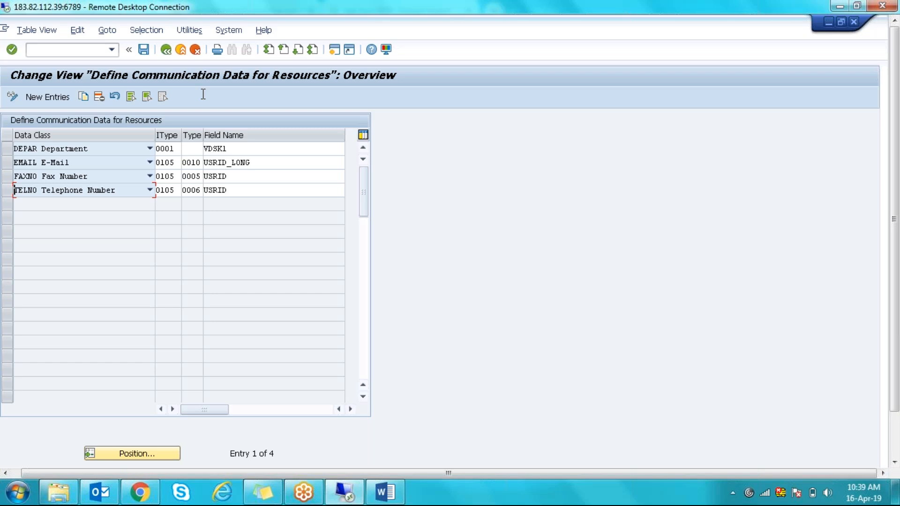
{"action": "left_click", "coordinate": [175, 162]}
{"action": "left_click_drag", "start_coordinate": [175, 161], "coordinate": [146, 156]}
{"action": "left_click", "coordinate": [263, 164]}
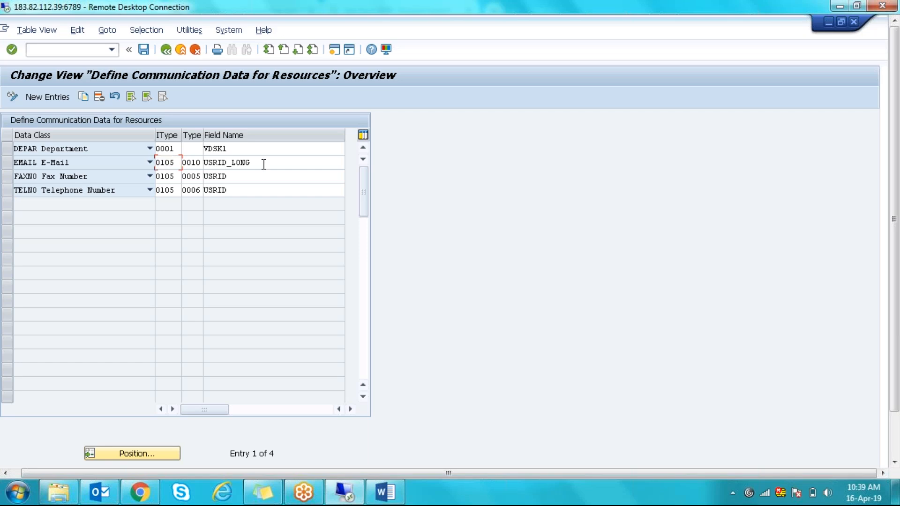
{"action": "left_click", "coordinate": [167, 53]}
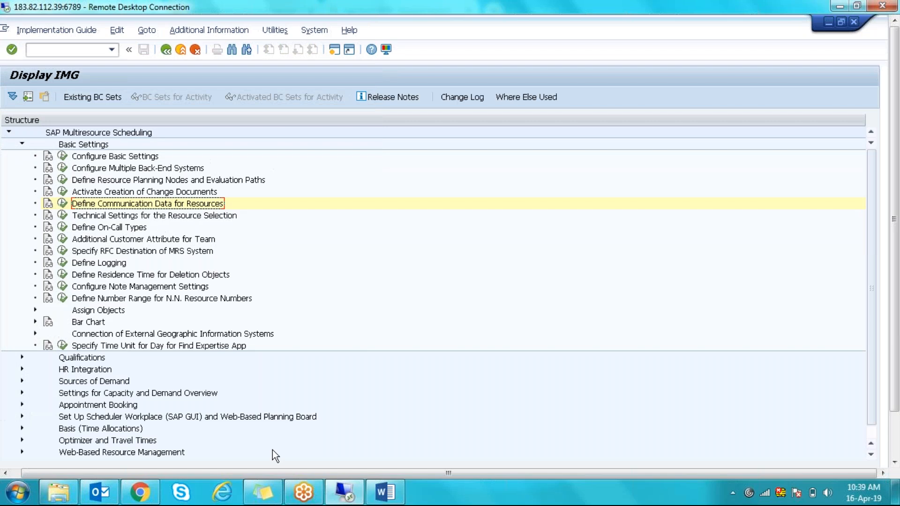
- Switch to the Organization and Staffing Change window and go back to SAP Easy Access
{"action": "left_click", "coordinate": [357, 500]}
{"action": "left_click", "coordinate": [356, 500]}
{"action": "left_click", "coordinate": [895, 431]}
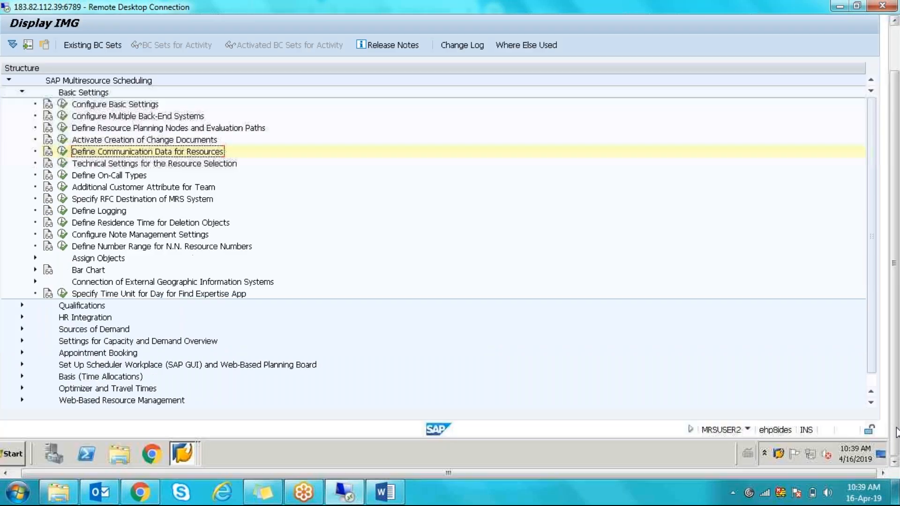
{"action": "left_click", "coordinate": [186, 452]}
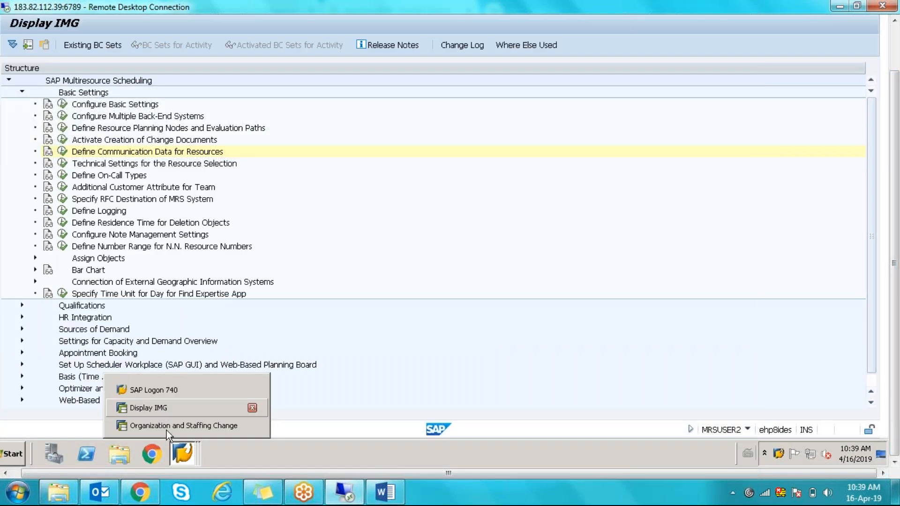
{"action": "left_click", "coordinate": [166, 430]}
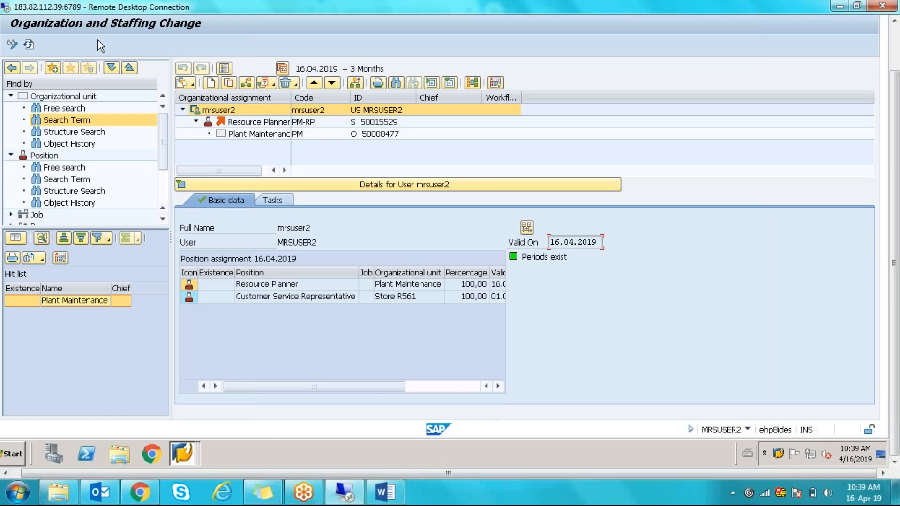
{"action": "left_click", "coordinate": [895, 54]}
{"action": "left_click", "coordinate": [167, 50]}
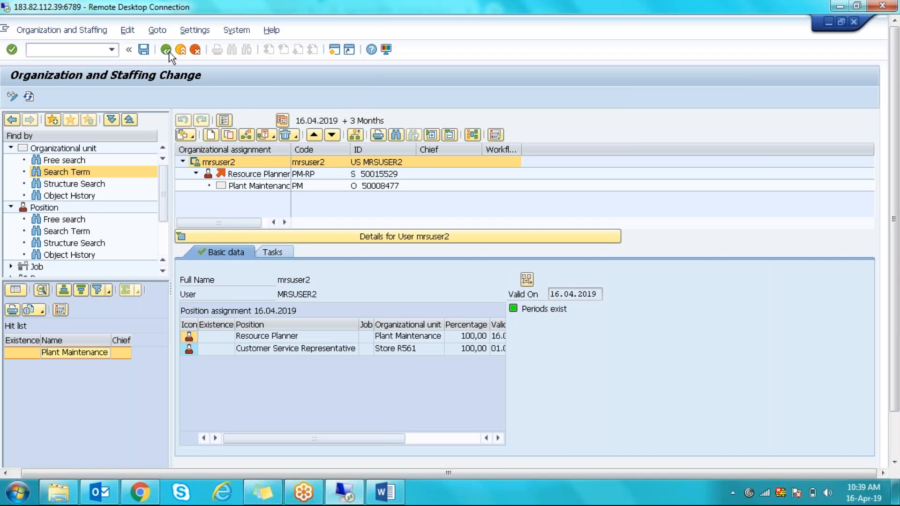
- Run PA40, leave it, then open HR master data maintenance with PA30
{"action": "type", "text": "PA40"}
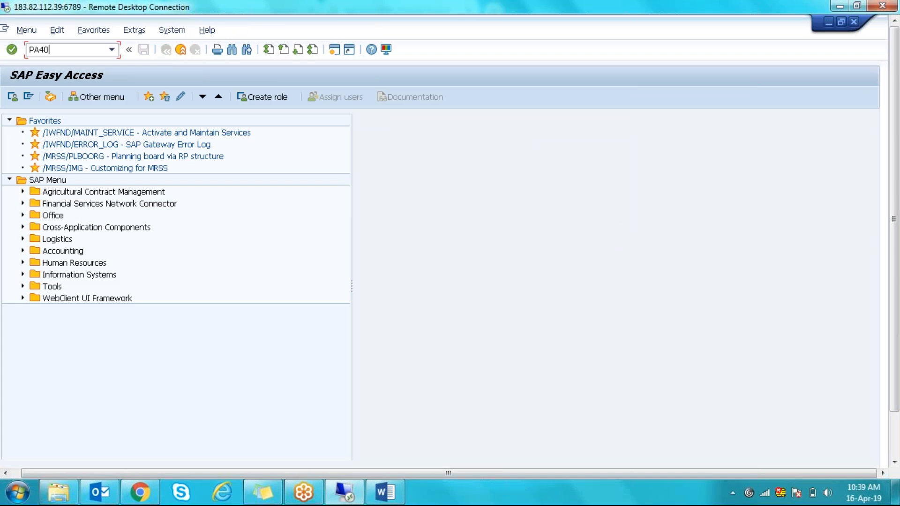
{"action": "key", "text": "Return"}
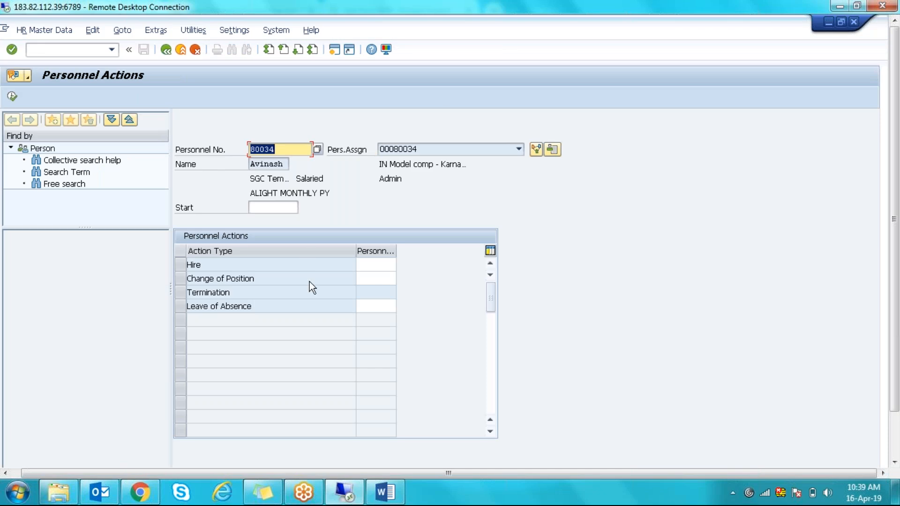
{"action": "left_click", "coordinate": [166, 49]}
{"action": "type", "text": "PA30"}
{"action": "key", "text": "Return"}
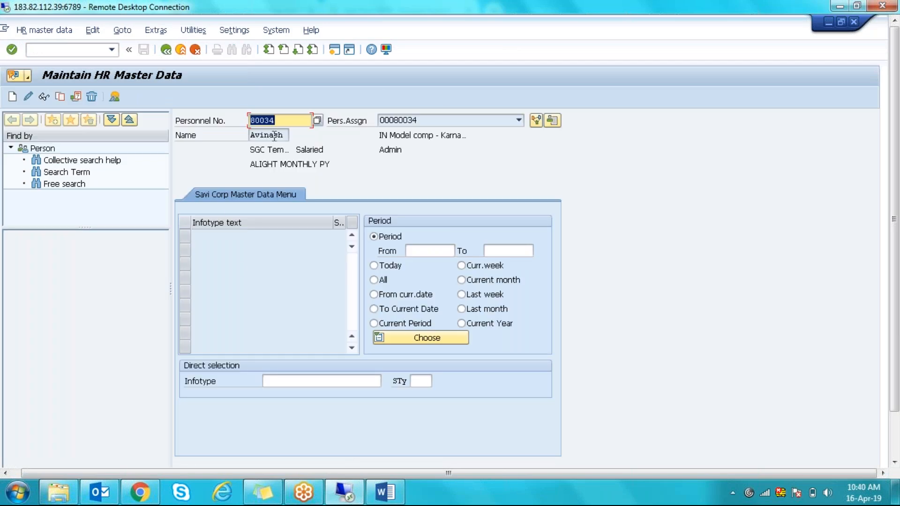
- Start creating a Communication (infotype 0105) record and choose the E-mail subtype
{"action": "left_click", "coordinate": [272, 385]}
{"action": "type", "text": "0105"}
{"action": "key", "text": "Return"}
{"action": "left_click", "coordinate": [29, 96]}
{"action": "left_click", "coordinate": [13, 97]}
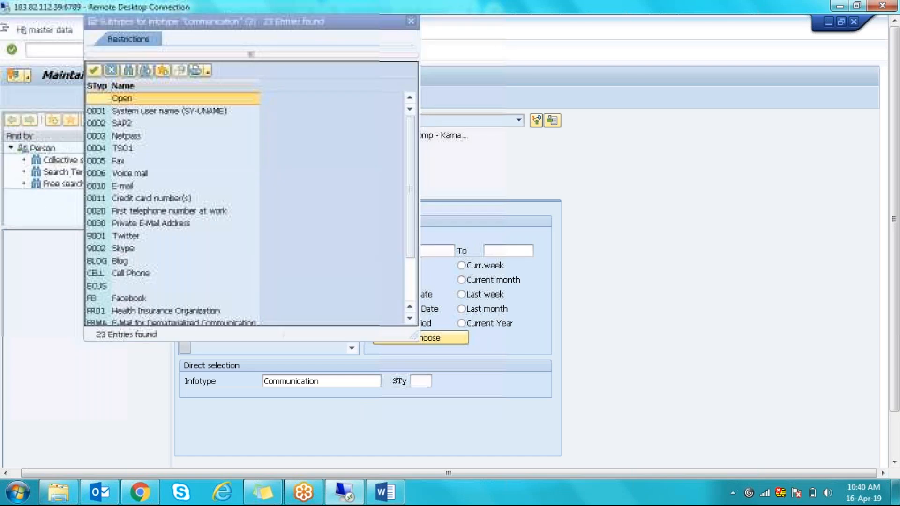
{"action": "left_click", "coordinate": [106, 188]}
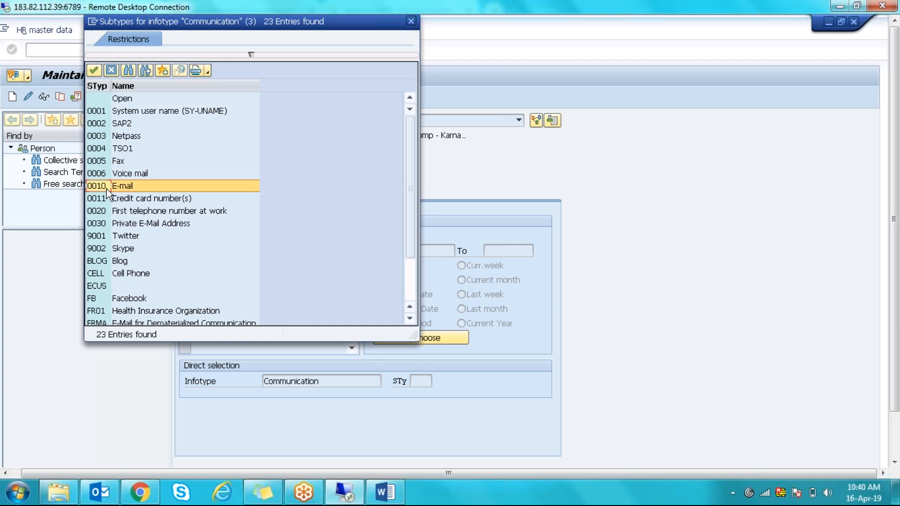
- Switch to the Display IMG window from the SAP window list
{"action": "left_click", "coordinate": [895, 443]}
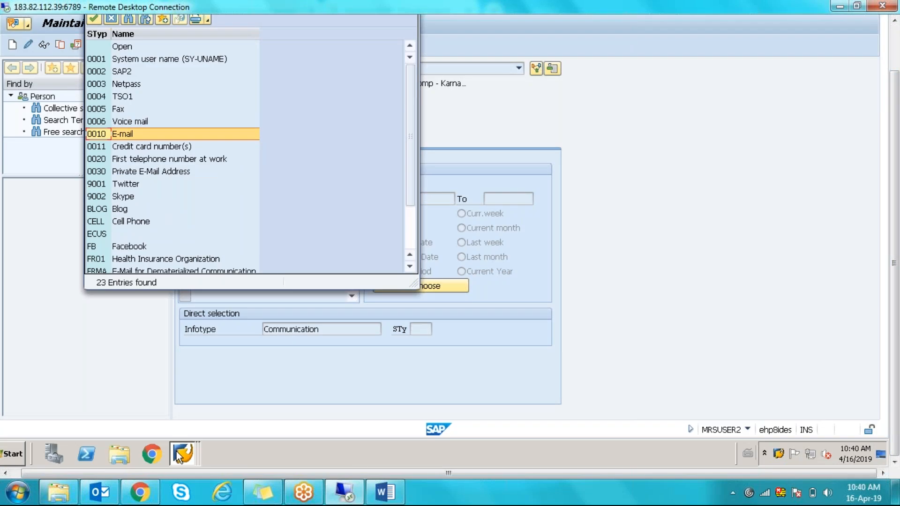
{"action": "mouse_move", "coordinate": [176, 452]}
{"action": "left_click", "coordinate": [173, 412]}
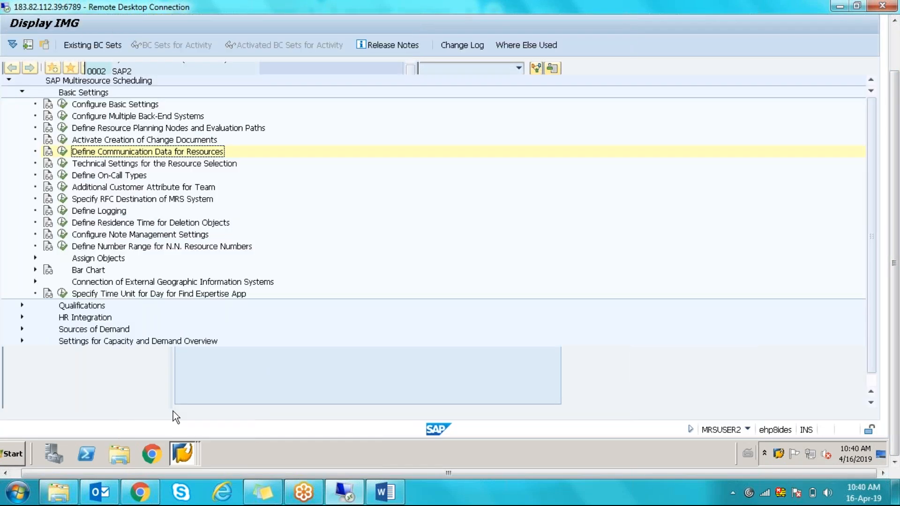
- Confirm E-Mail maps to infotype 0105 subtype 0010, then switch back to the HR master data window
{"action": "left_click", "coordinate": [63, 152]}
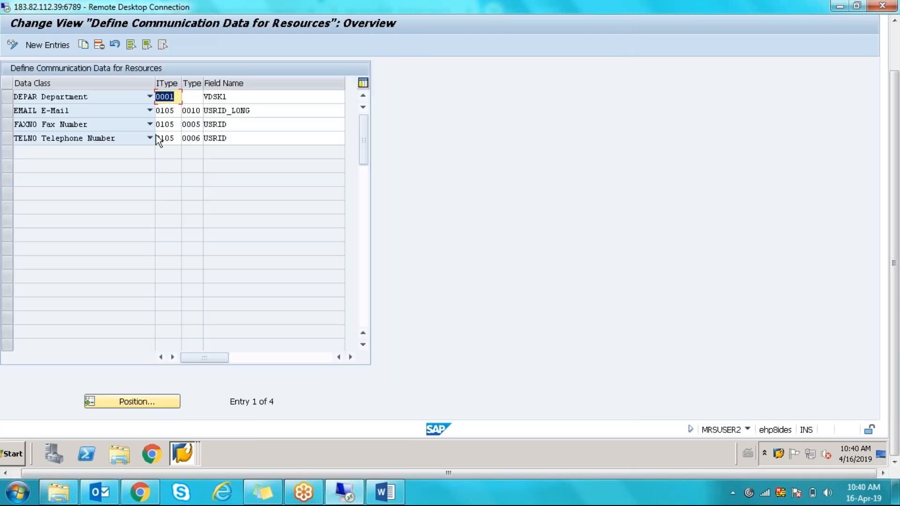
{"action": "key", "text": "Down"}
{"action": "left_click", "coordinate": [187, 112]}
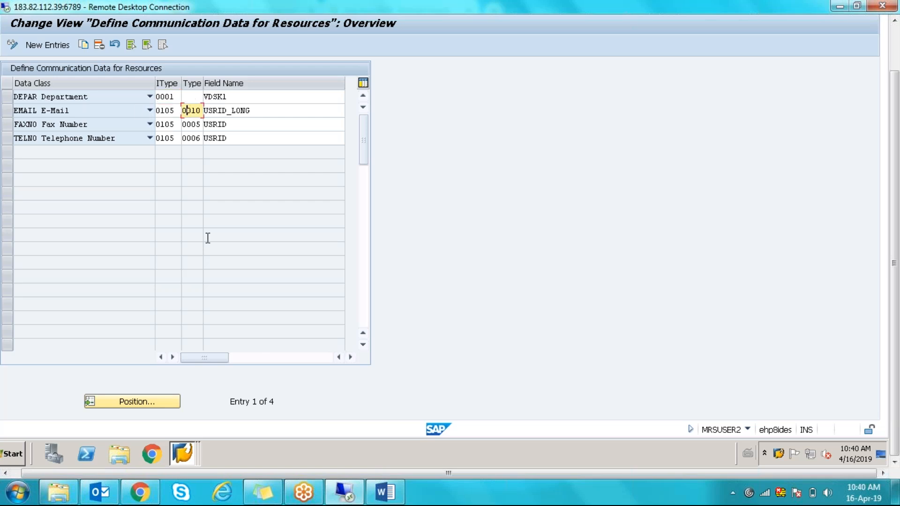
{"action": "left_click", "coordinate": [174, 446]}
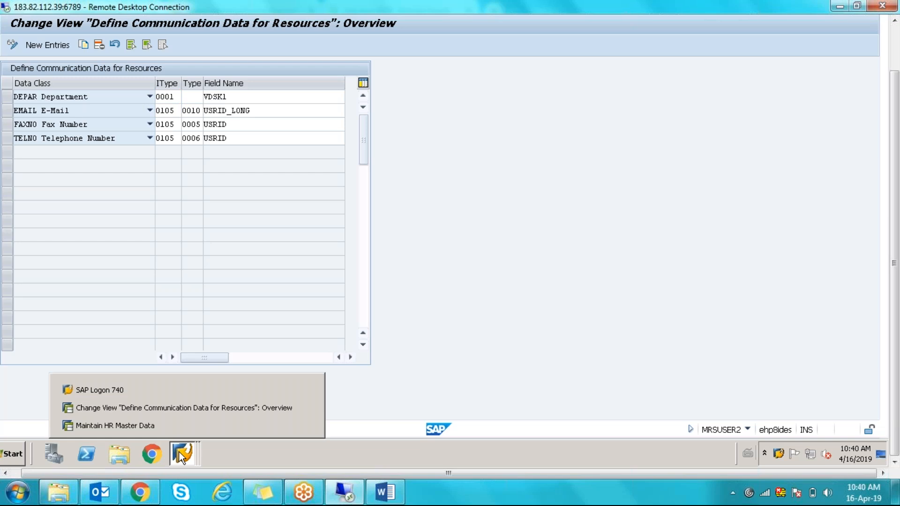
{"action": "left_click", "coordinate": [144, 425]}
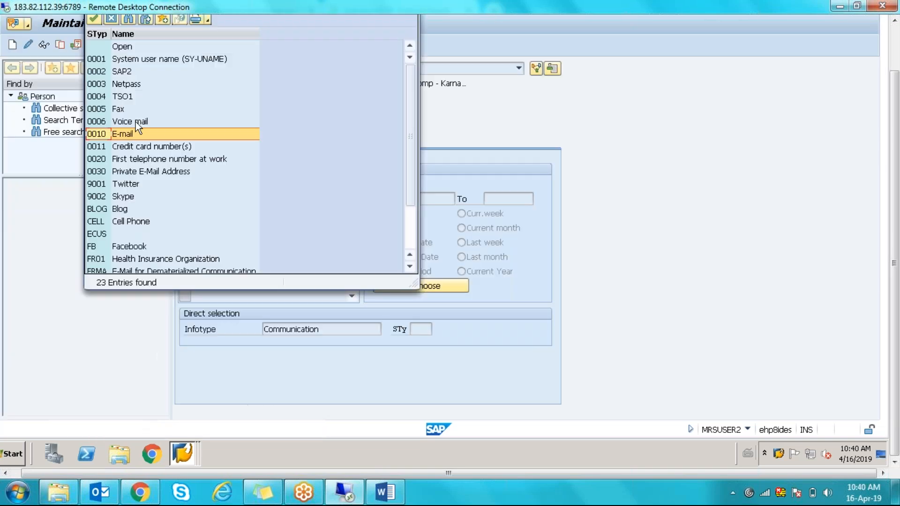
- Create the E-mail (0010) record with the employee's e-mail address as System ID and save it
{"action": "double_click", "coordinate": [102, 134]}
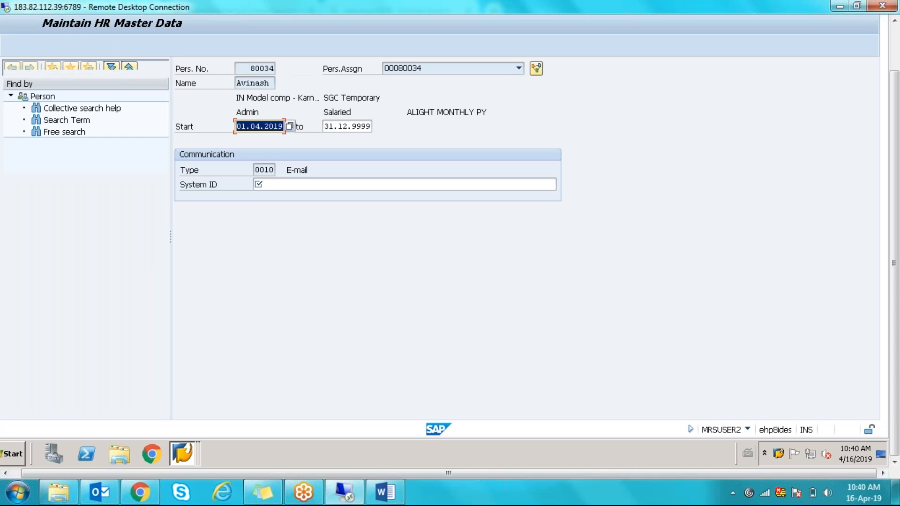
{"action": "left_click", "coordinate": [273, 186]}
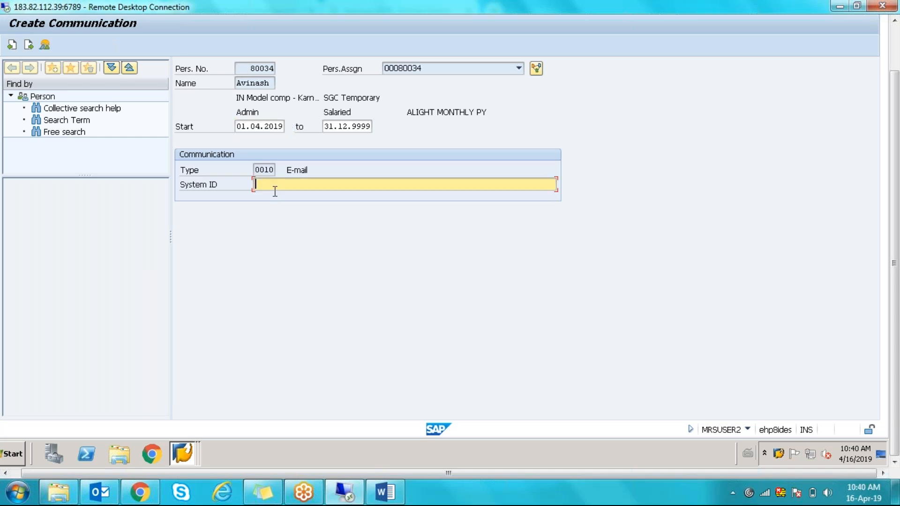
{"action": "left_click", "coordinate": [169, 232]}
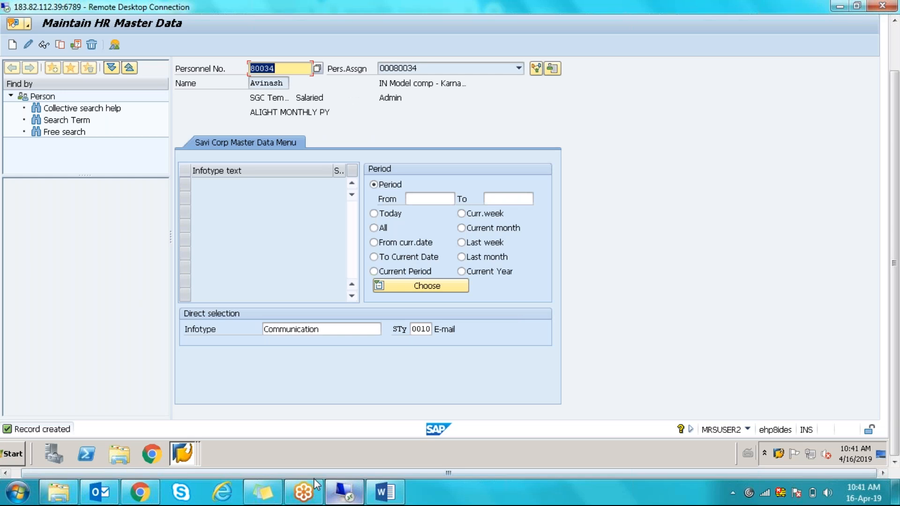
{"action": "left_click", "coordinate": [182, 455]}
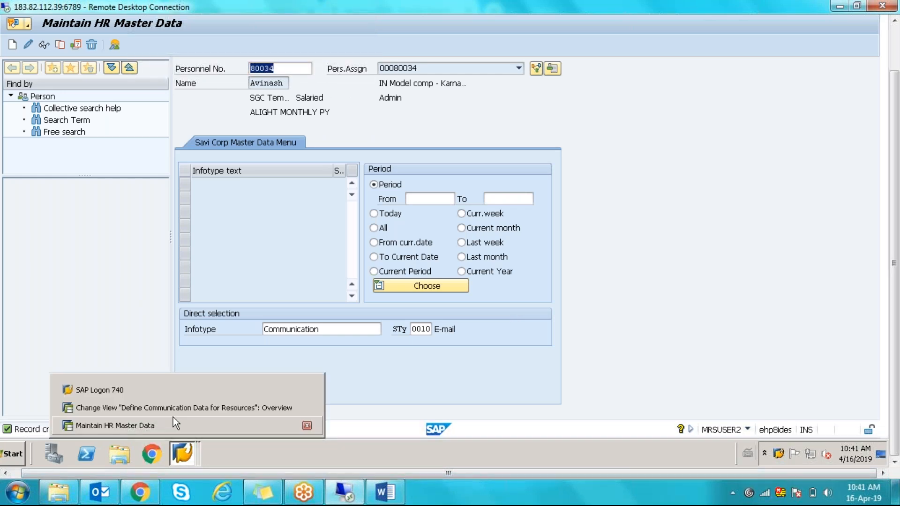
- Switch to the Communication Data for Resources table and go back to the IMG structure
{"action": "left_click", "coordinate": [150, 406]}
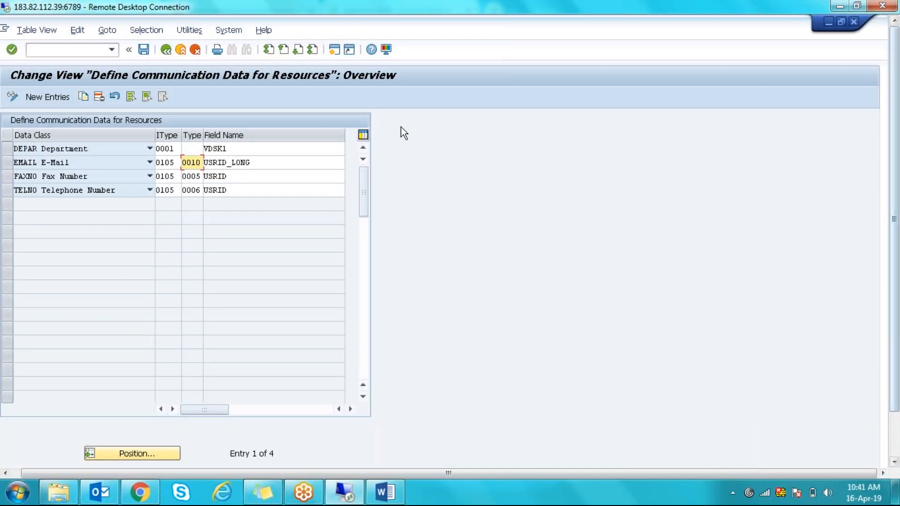
{"action": "left_click", "coordinate": [170, 55]}
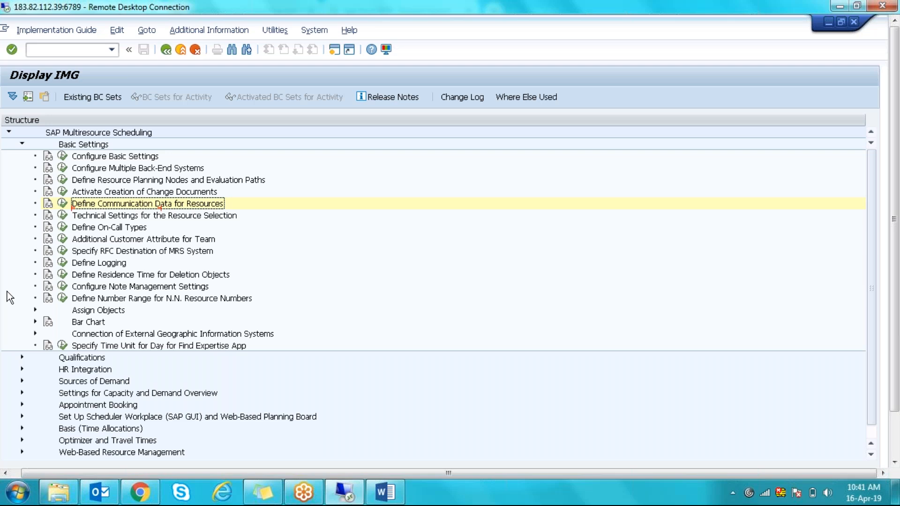
- Expand the Assign Objects node to show Partner Functions, Status and the three assignment activities
{"action": "left_click", "coordinate": [35, 310]}
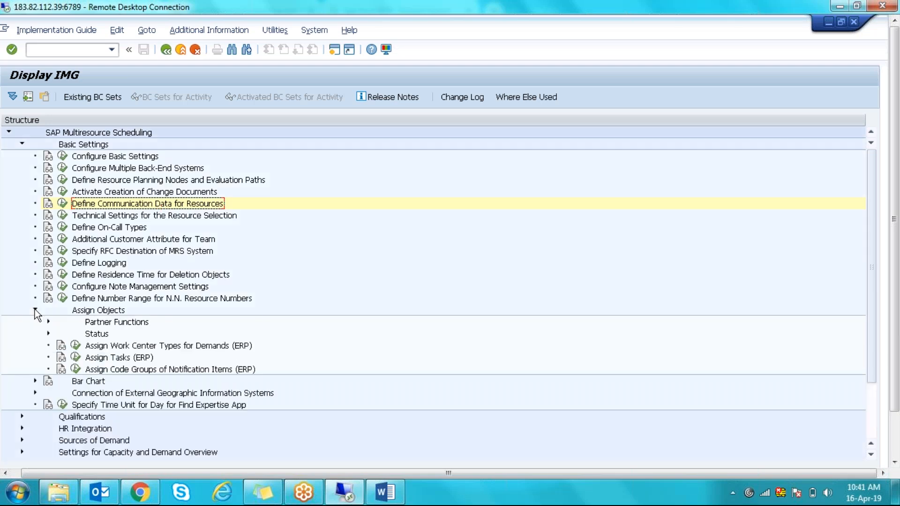
{"action": "left_click", "coordinate": [35, 309]}
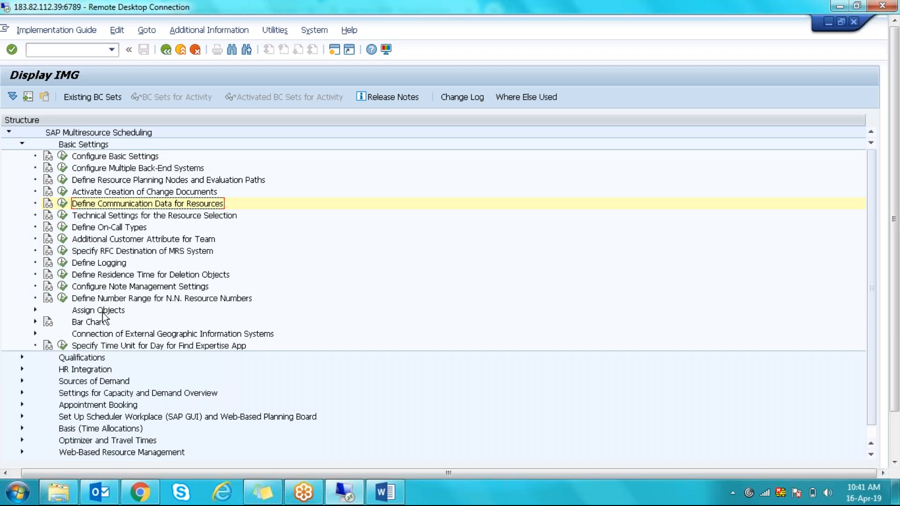
{"action": "left_click", "coordinate": [104, 313]}
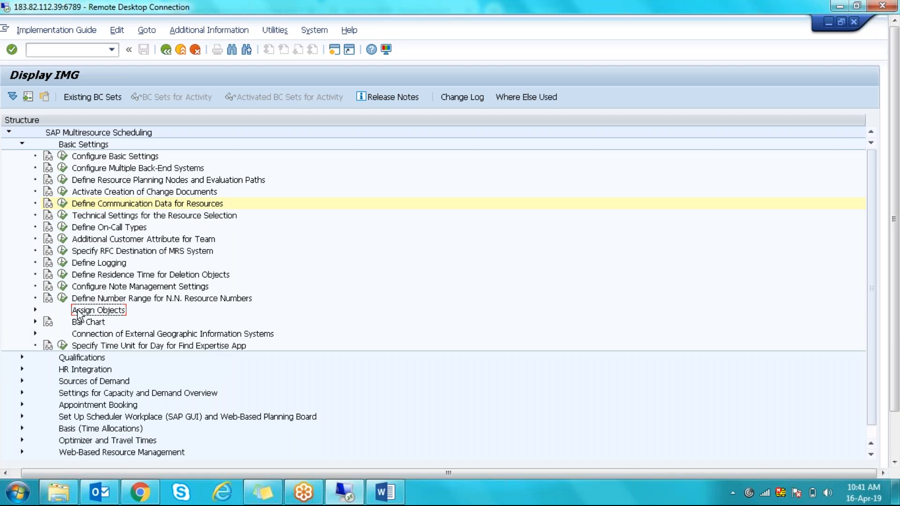
{"action": "left_click", "coordinate": [35, 310]}
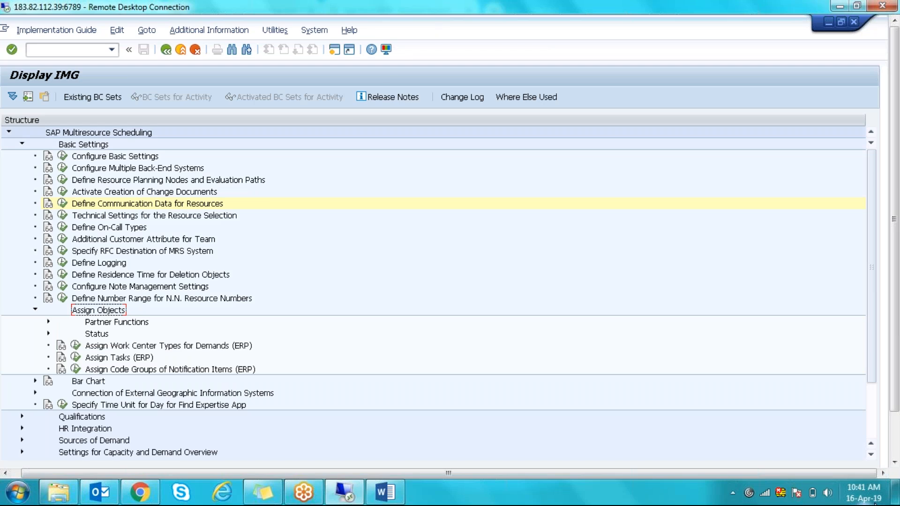
{"action": "left_click", "coordinate": [852, 498]}
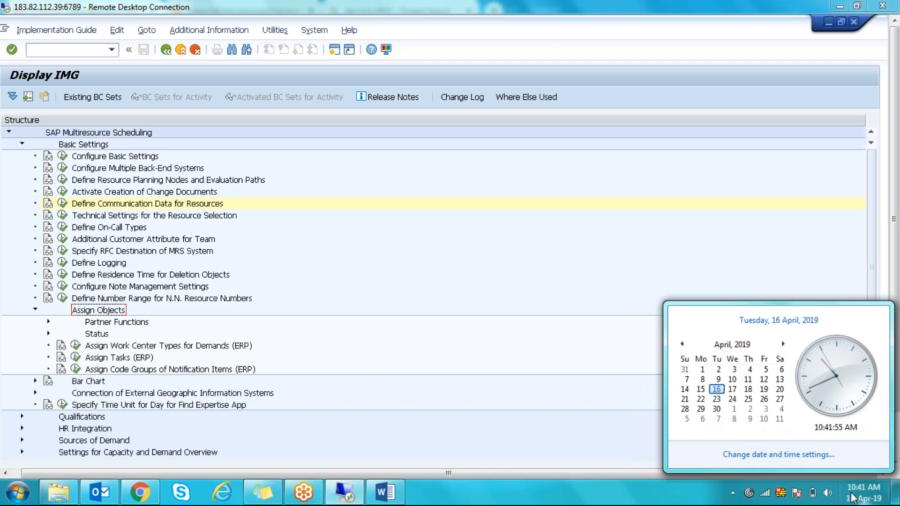
{"action": "left_click", "coordinate": [418, 247]}
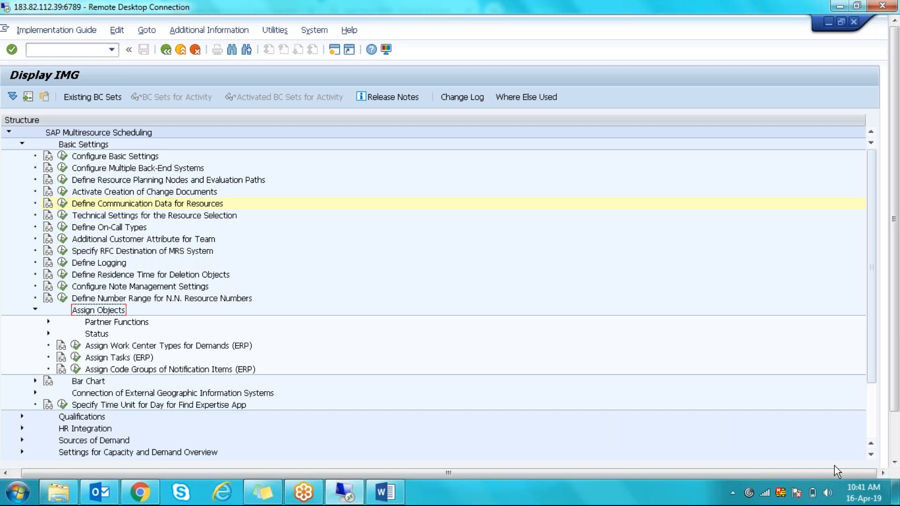
{"action": "left_click", "coordinate": [863, 498]}
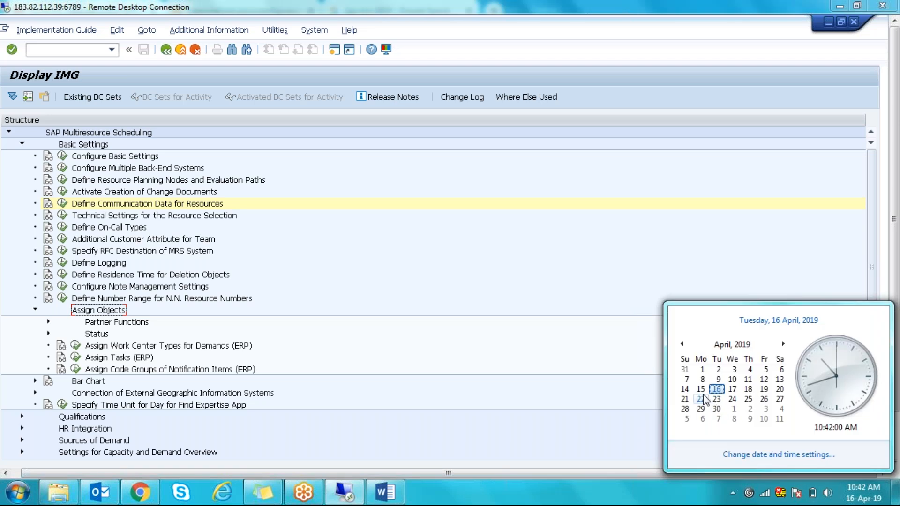
{"action": "left_click", "coordinate": [441, 256]}
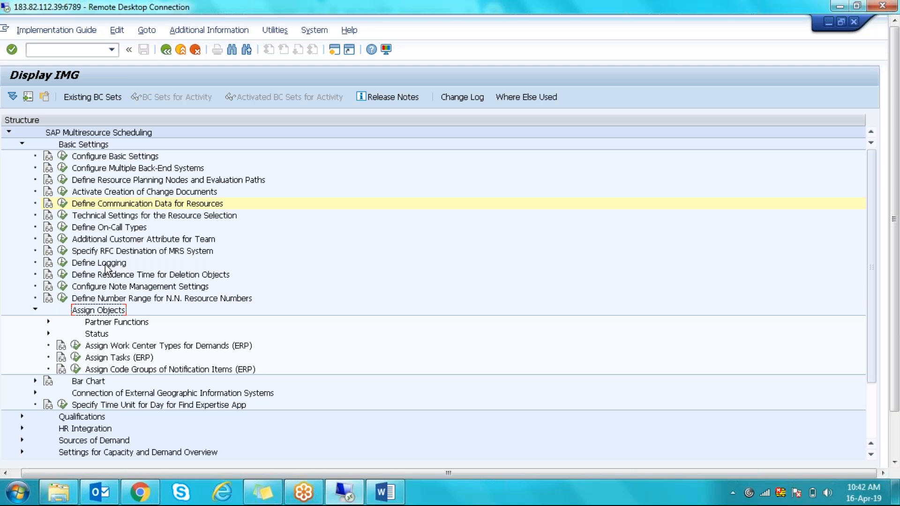
{"action": "left_click", "coordinate": [113, 158]}
{"action": "left_click", "coordinate": [114, 170]}
{"action": "left_click", "coordinate": [114, 184]}
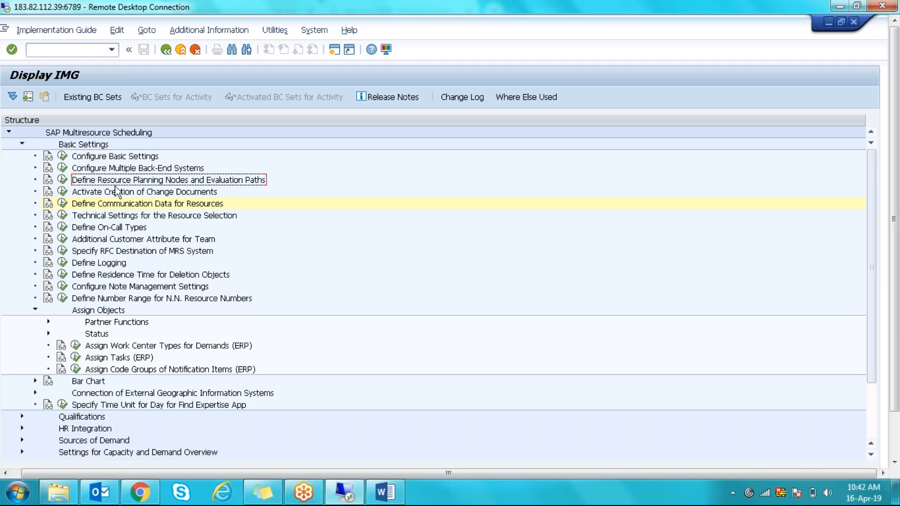
{"action": "left_click", "coordinate": [118, 194]}
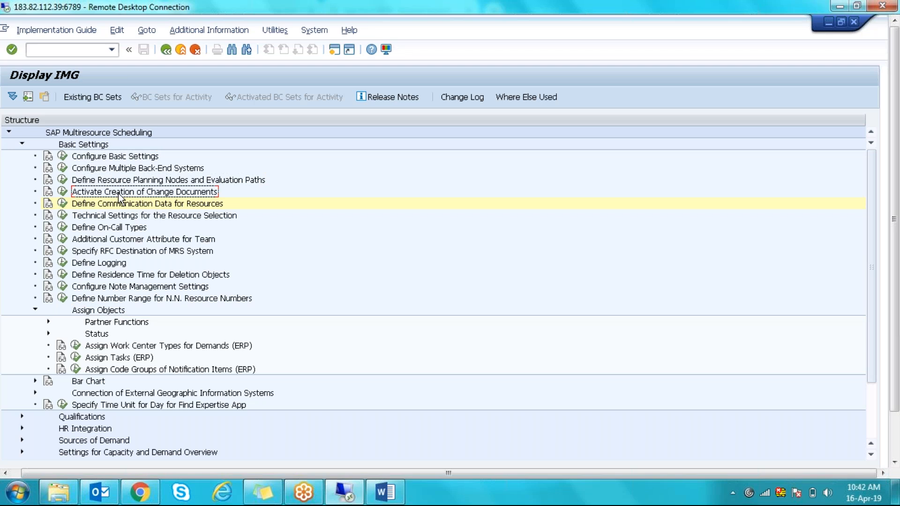
{"action": "left_click", "coordinate": [121, 205]}
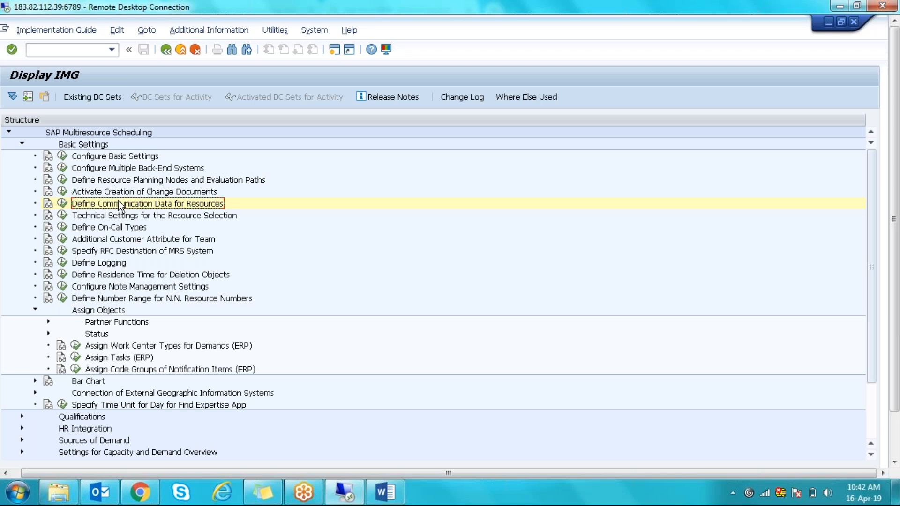
{"action": "left_click", "coordinate": [118, 216]}
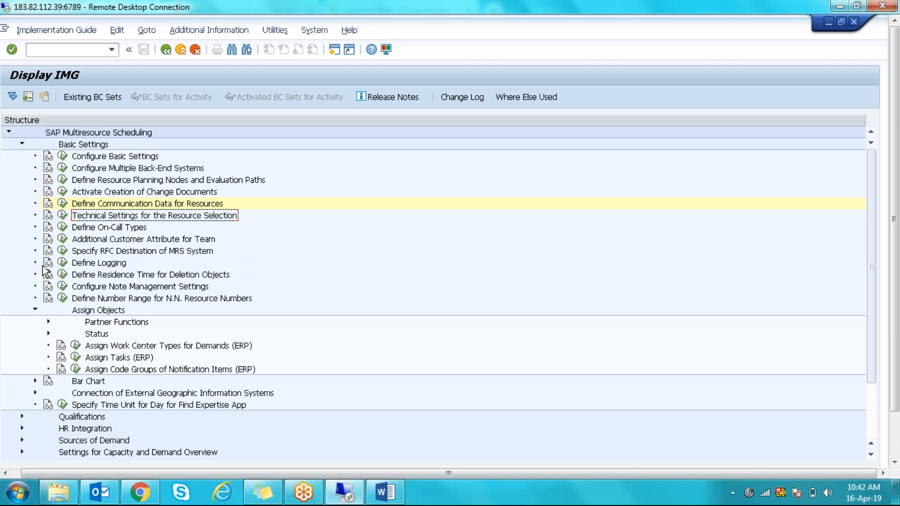
{"action": "left_click", "coordinate": [49, 240]}
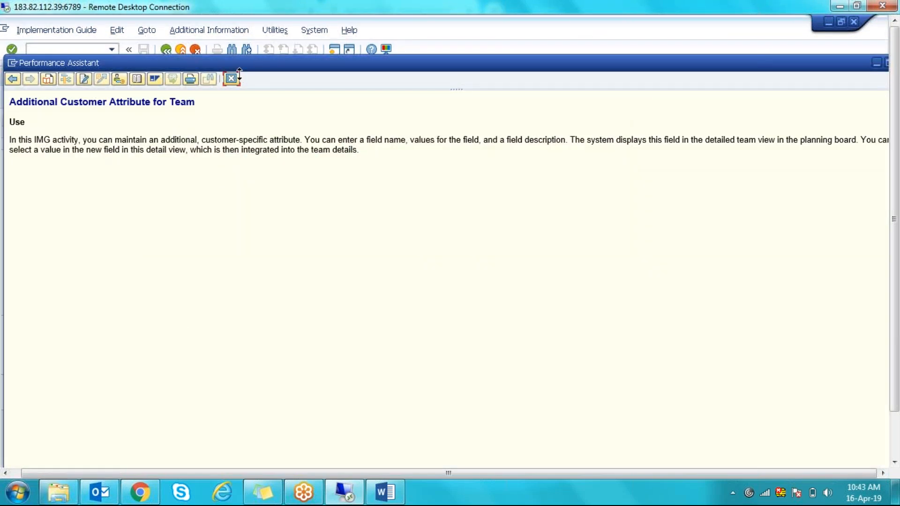
{"action": "left_click", "coordinate": [234, 77]}
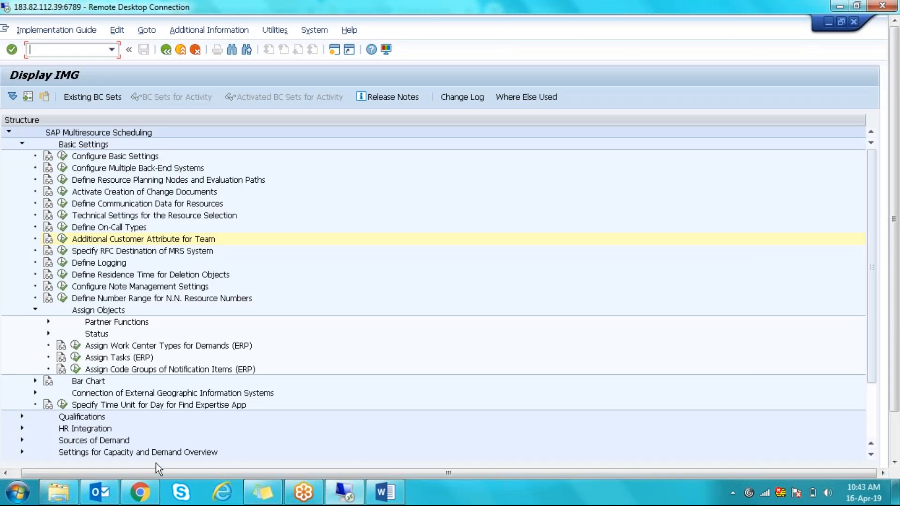
{"action": "left_click", "coordinate": [145, 493]}
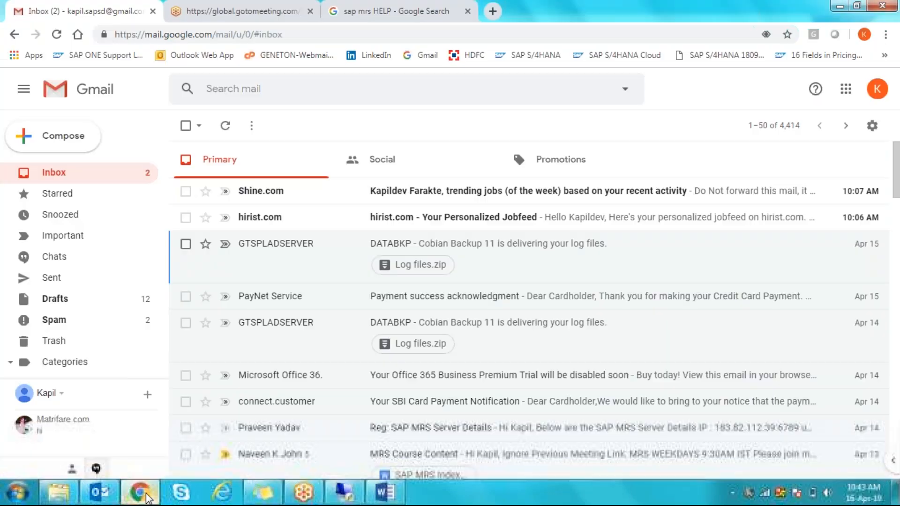
{"action": "left_click", "coordinate": [338, 13]}
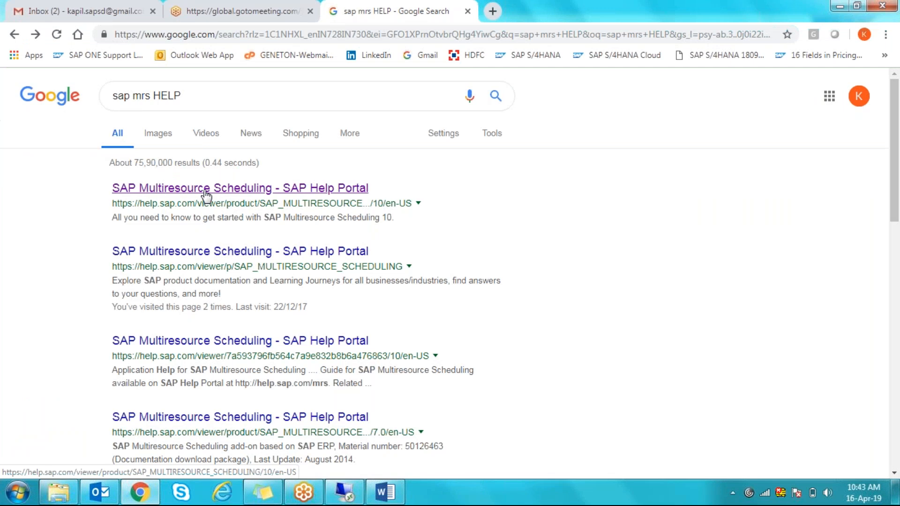
{"action": "key", "text": "alt+Tab"}
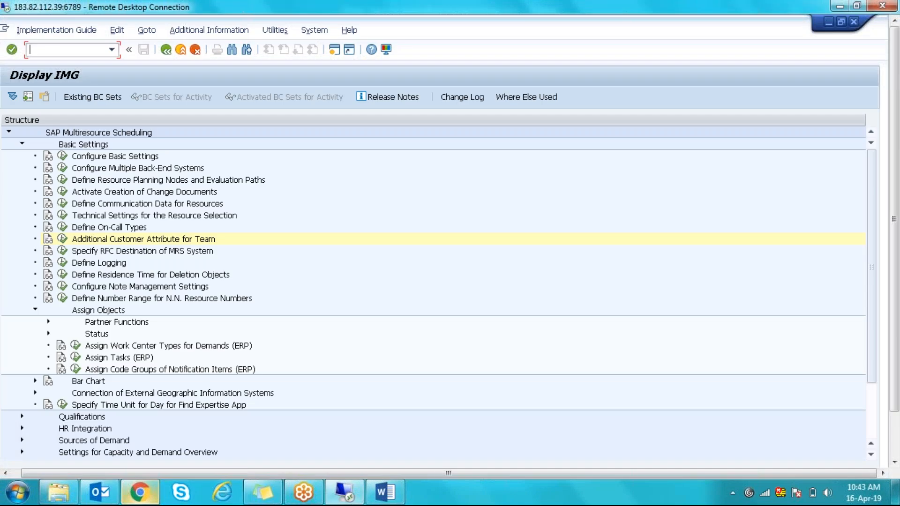
- Read the Additional Customer Attribute for Team documentation, then show the system calendar for 16 April 2019
{"action": "left_click", "coordinate": [48, 238]}
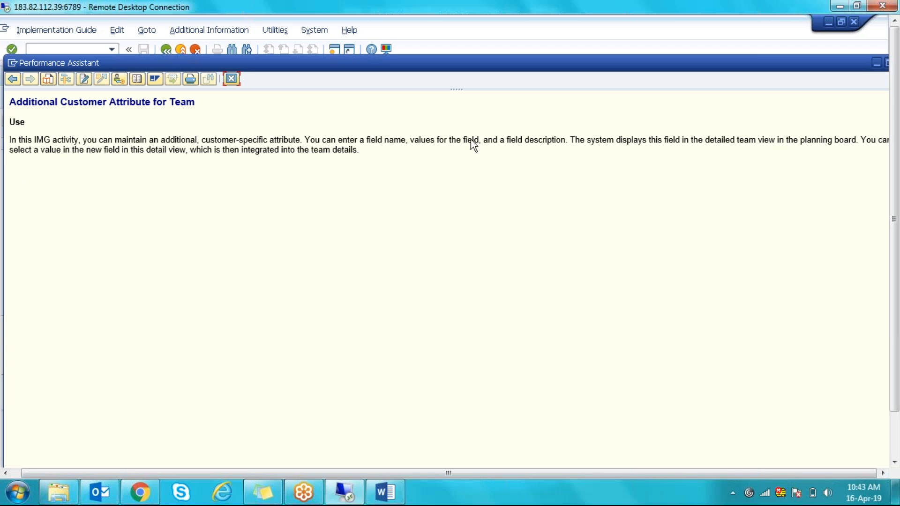
{"action": "left_click", "coordinate": [232, 78]}
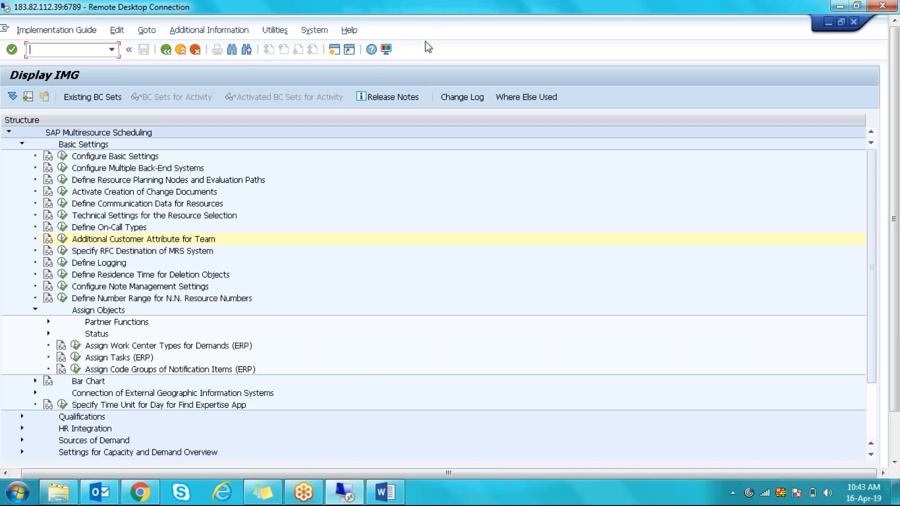
{"action": "left_click", "coordinate": [862, 491]}
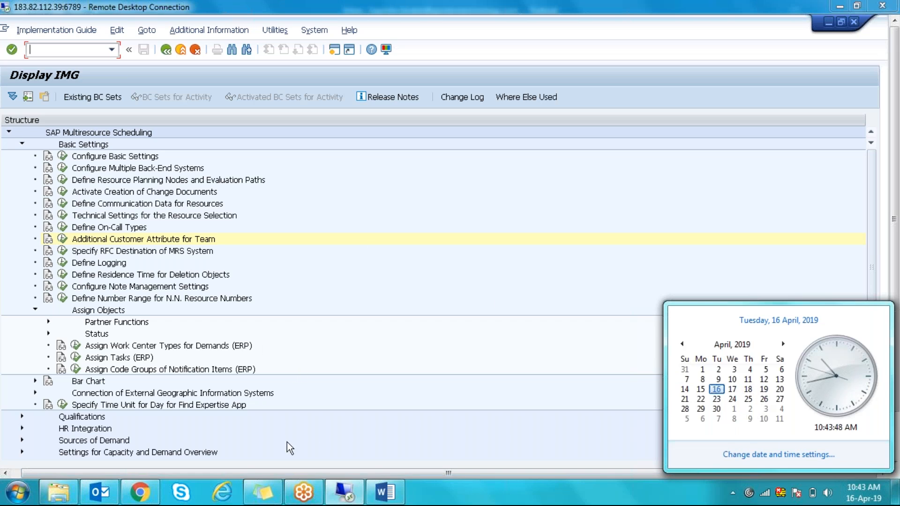
{"action": "mouse_move", "coordinate": [147, 497]}
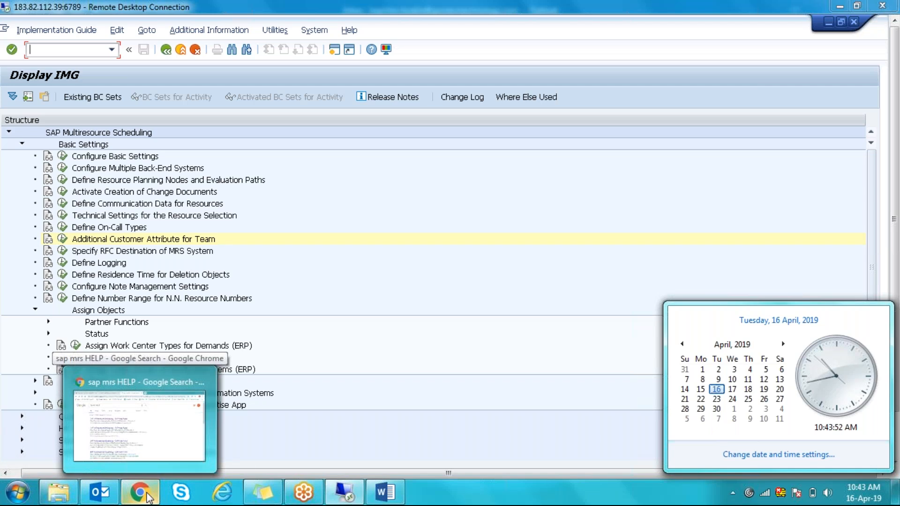
- Start a new Gmail message addressed to the contact's e-mail address
{"action": "left_click", "coordinate": [148, 497]}
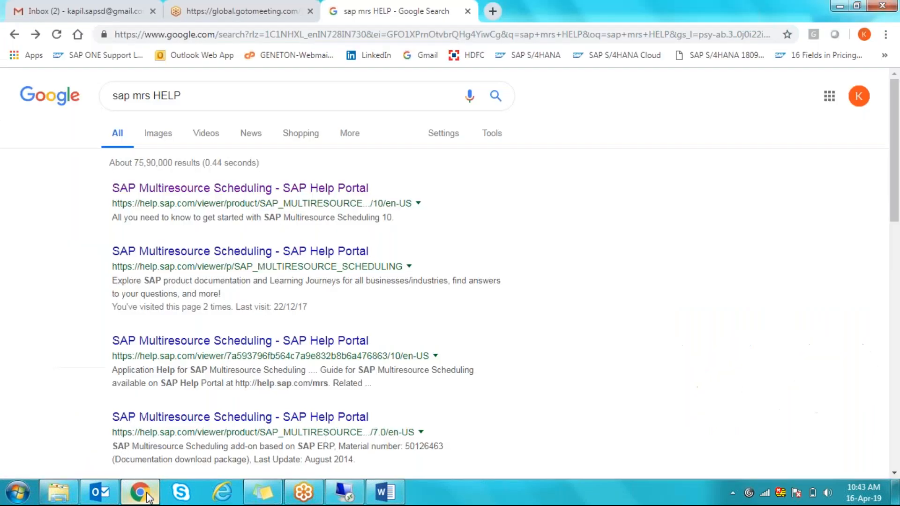
{"action": "left_click", "coordinate": [86, 8]}
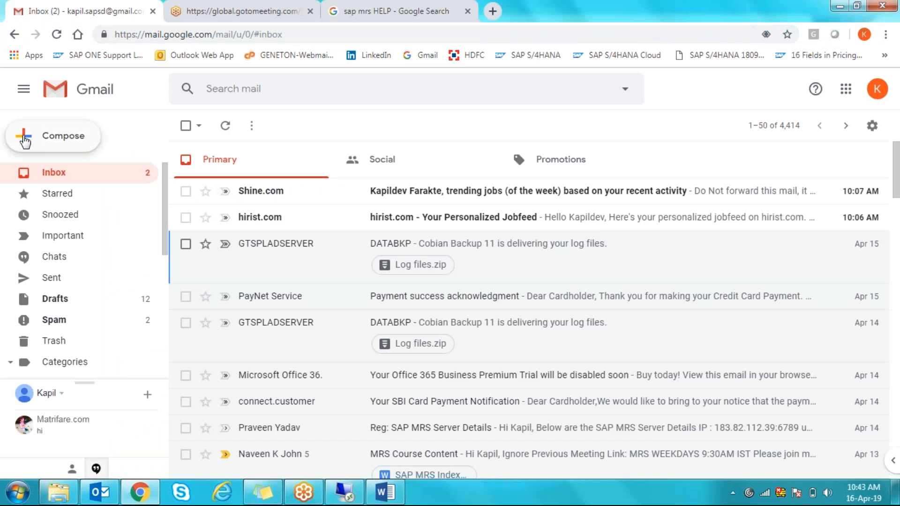
{"action": "left_click", "coordinate": [25, 140]}
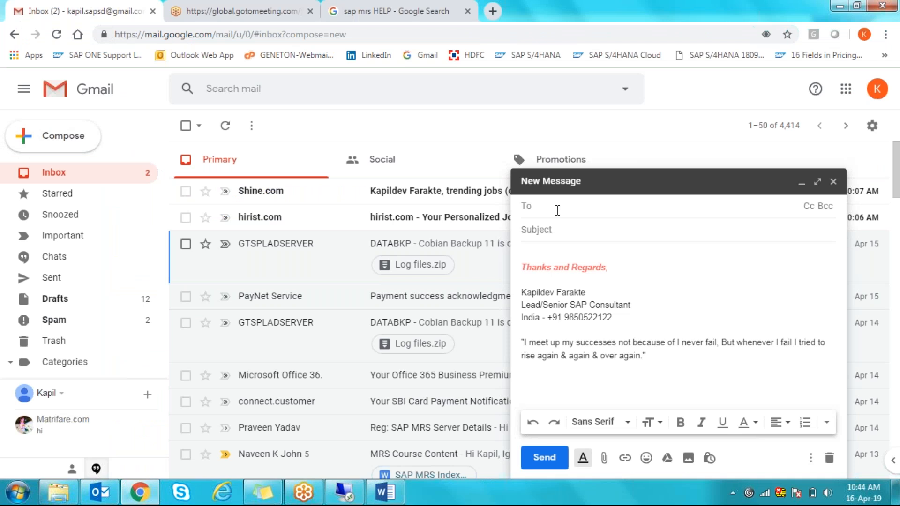
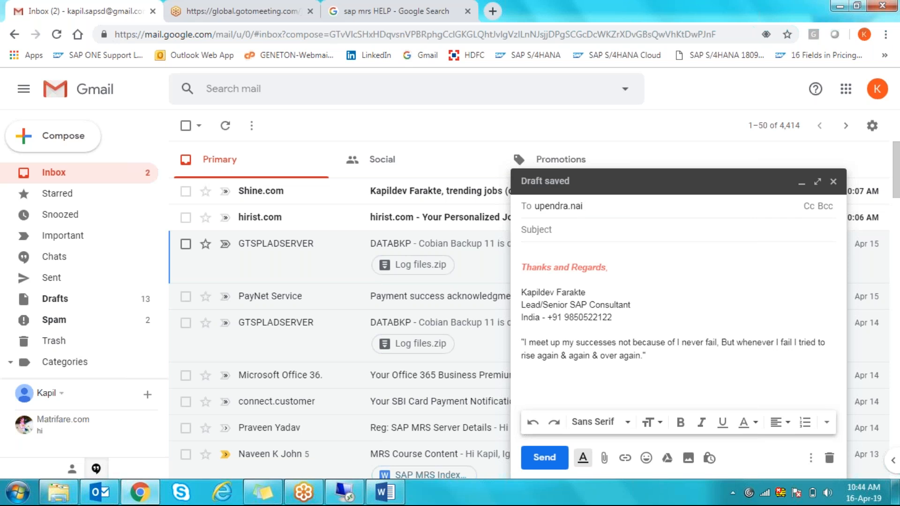
{"action": "key", "text": "Return"}
- Enter 'SAP MRS Presentation' as the subject and copy it into the message body
{"action": "left_click", "coordinate": [583, 235]}
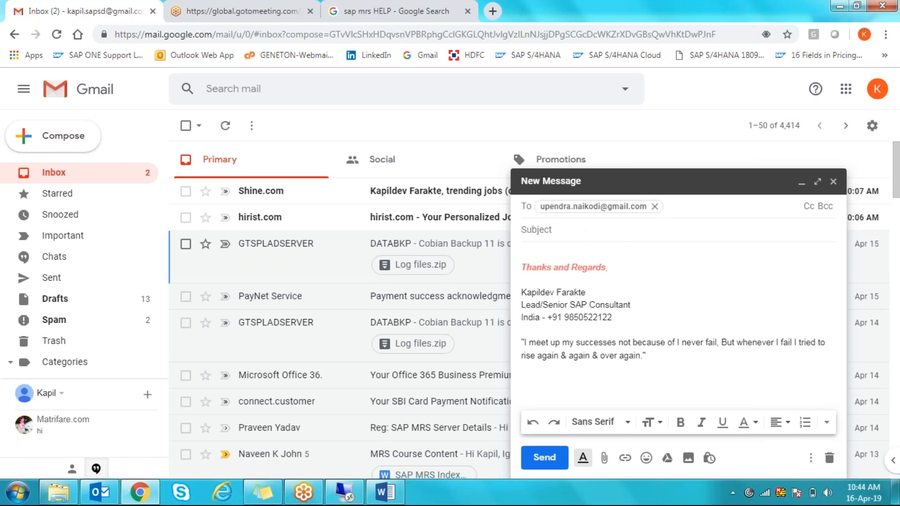
{"action": "type", "text": "SAP"}
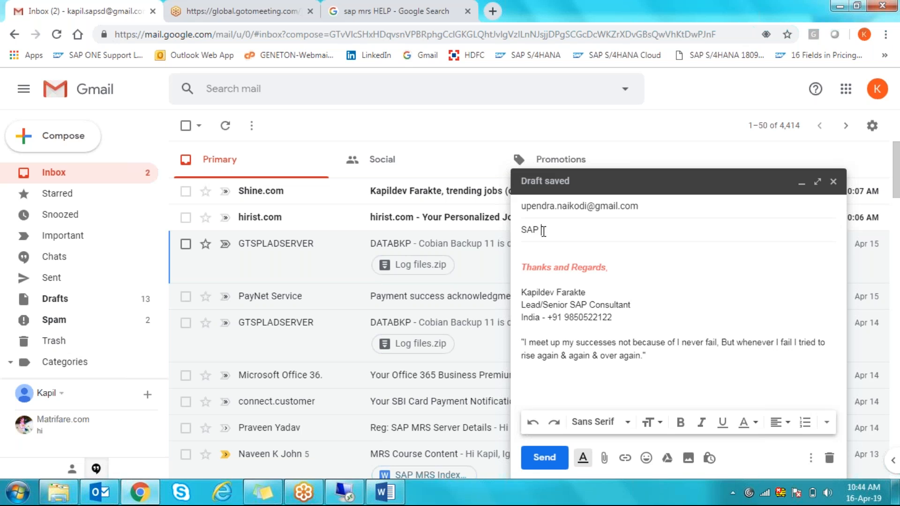
{"action": "type", "text": " MRS Pre"}
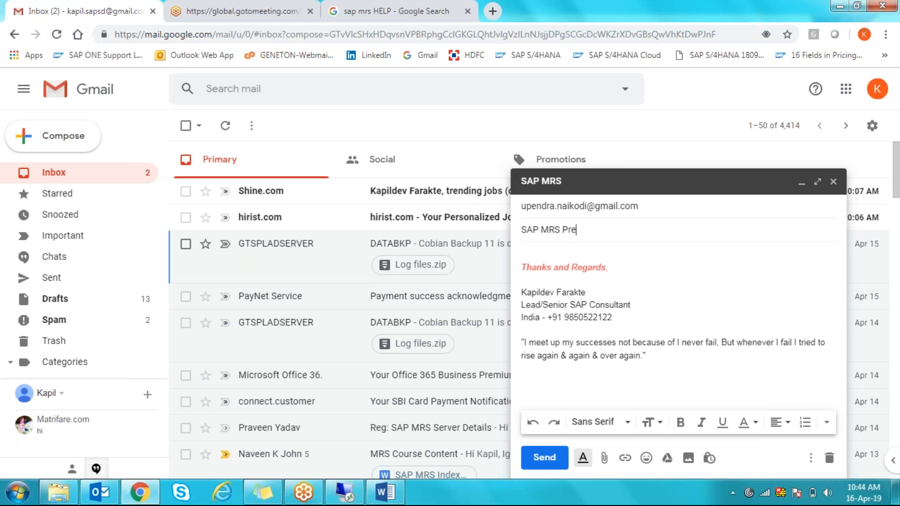
{"action": "type", "text": "sentation"}
{"action": "key", "text": "ctrl+a"}
{"action": "key", "text": "ctrl+c"}
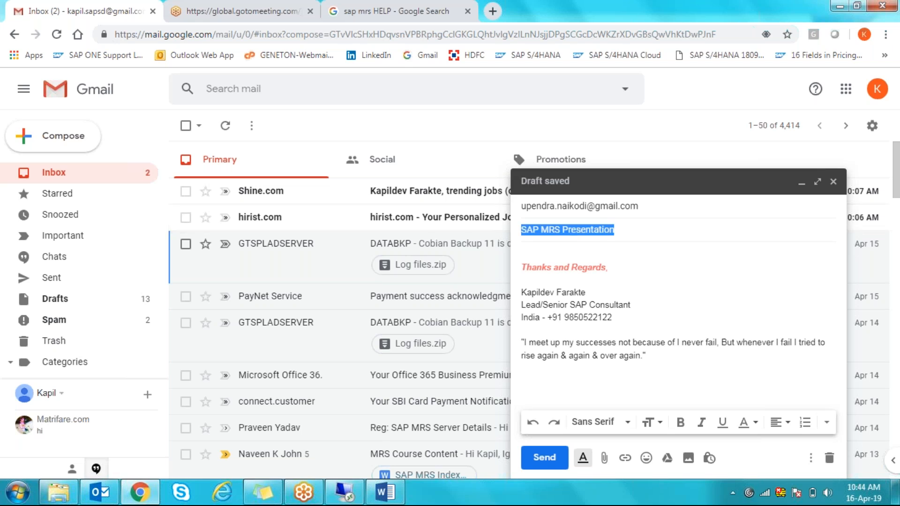
{"action": "left_click", "coordinate": [553, 255]}
{"action": "key", "text": "ctrl+v"}
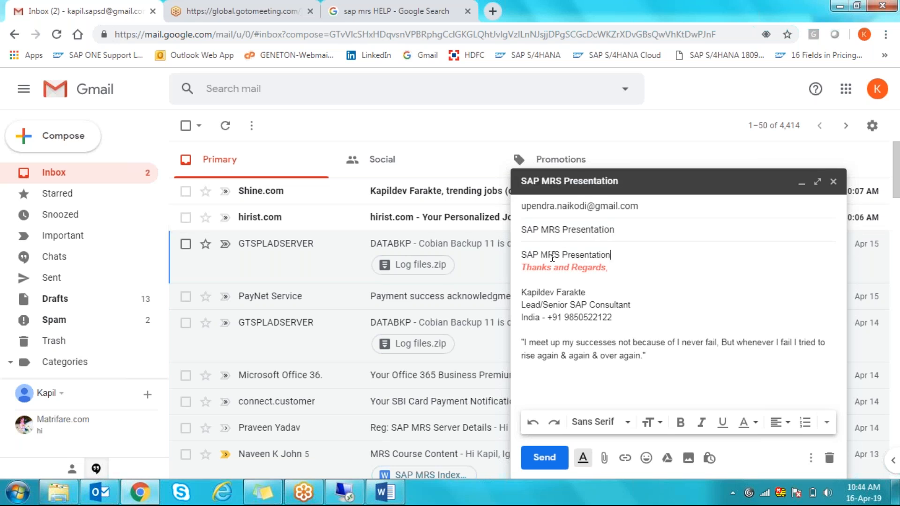
{"action": "key", "text": "Return"}
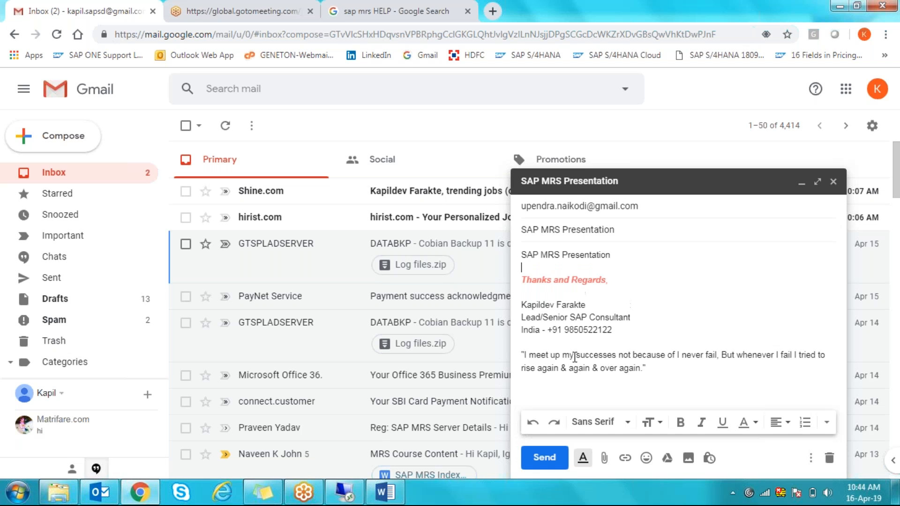
- Attach the MRS-Presentation OR Info Session file to the draft
{"action": "left_click", "coordinate": [604, 457]}
{"action": "left_click_drag", "start_coordinate": [842, 159], "coordinate": [842, 275]}
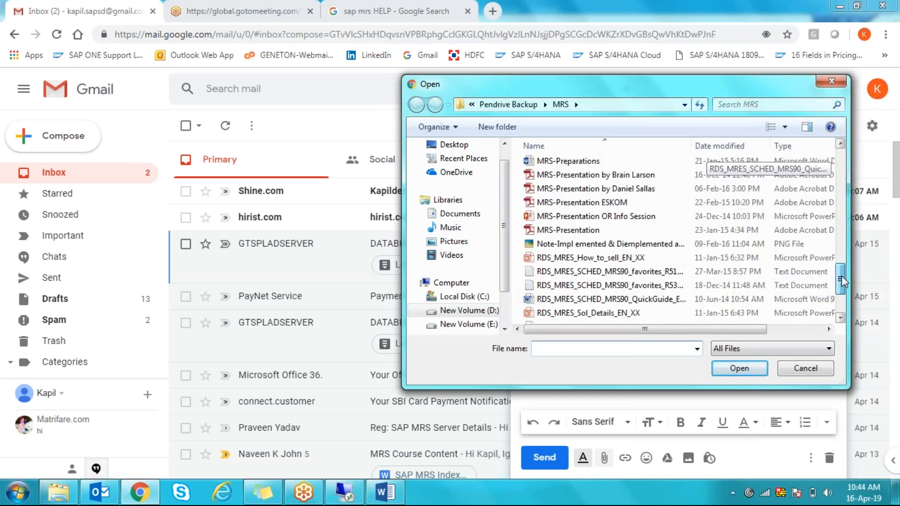
{"action": "double_click", "coordinate": [576, 219]}
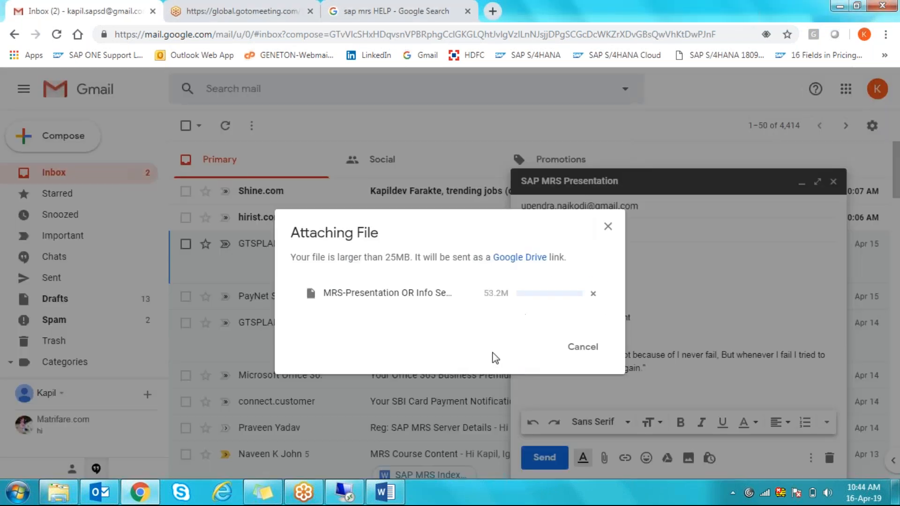